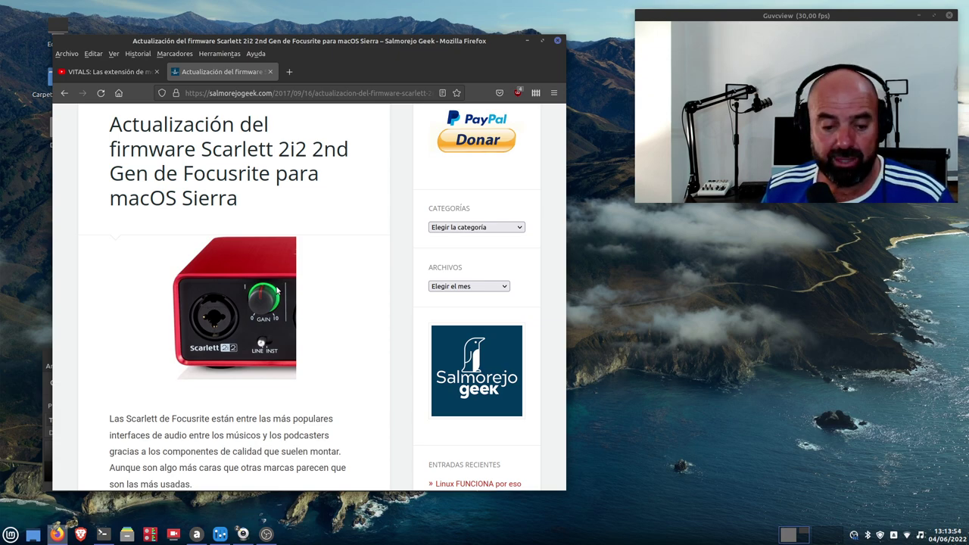
Step: Switch from the browser to OBS and review the global audio devices in its audio settings
{"action": "left_click", "coordinate": [528, 41]}
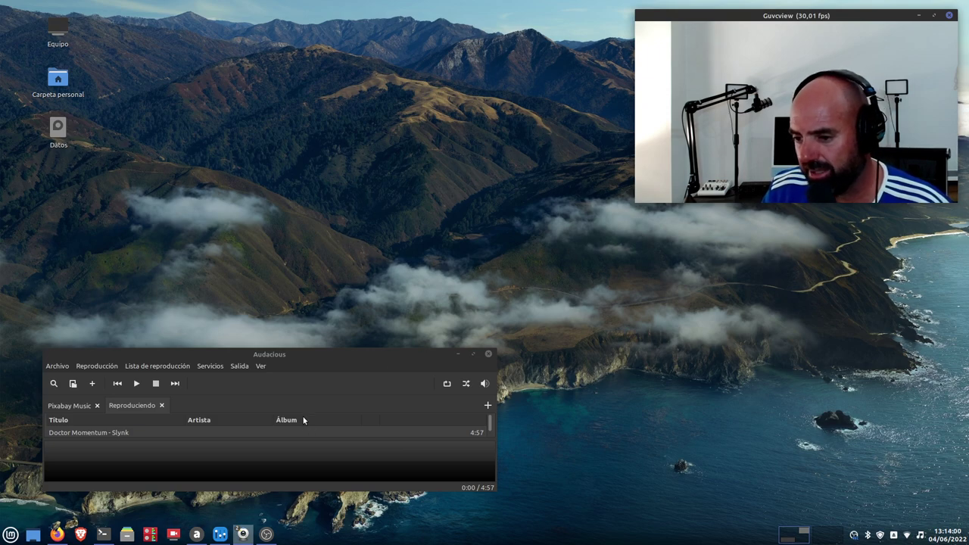
{"action": "left_click", "coordinate": [265, 534]}
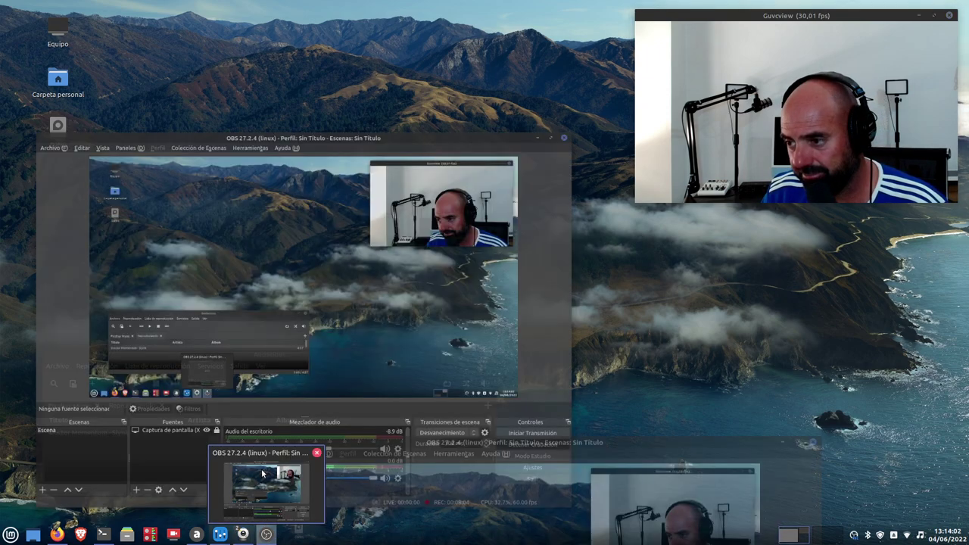
{"action": "left_click_drag", "start_coordinate": [399, 76], "coordinate": [409, 42]}
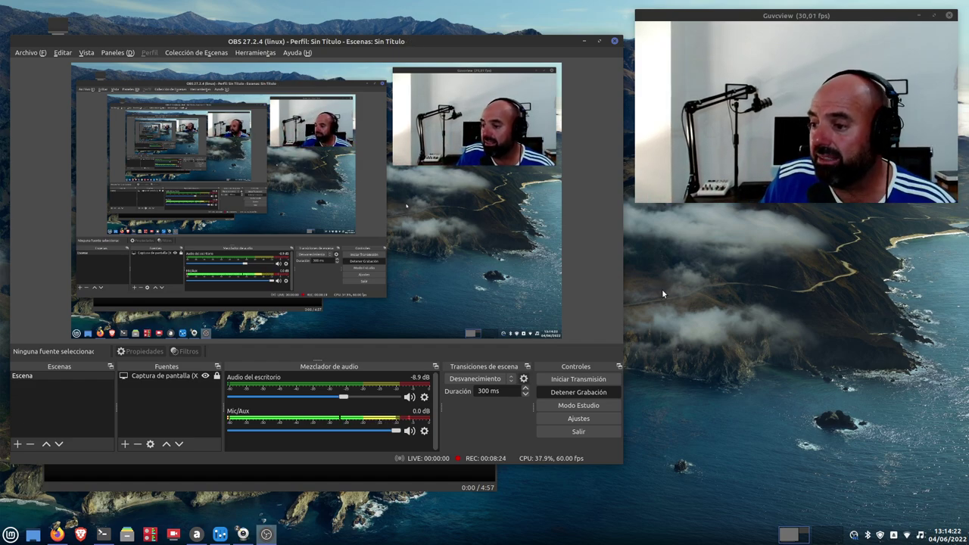
{"action": "left_click", "coordinate": [591, 418]}
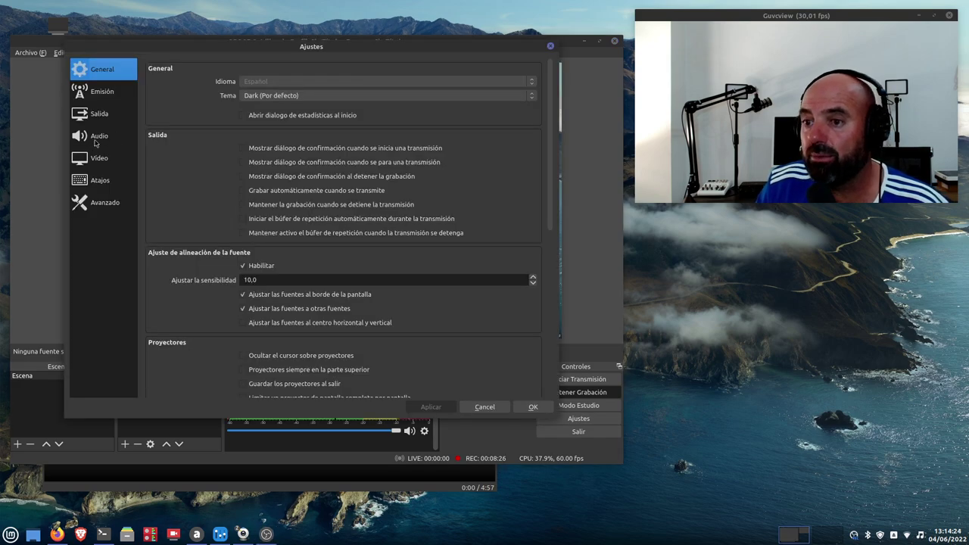
{"action": "left_click", "coordinate": [96, 138]}
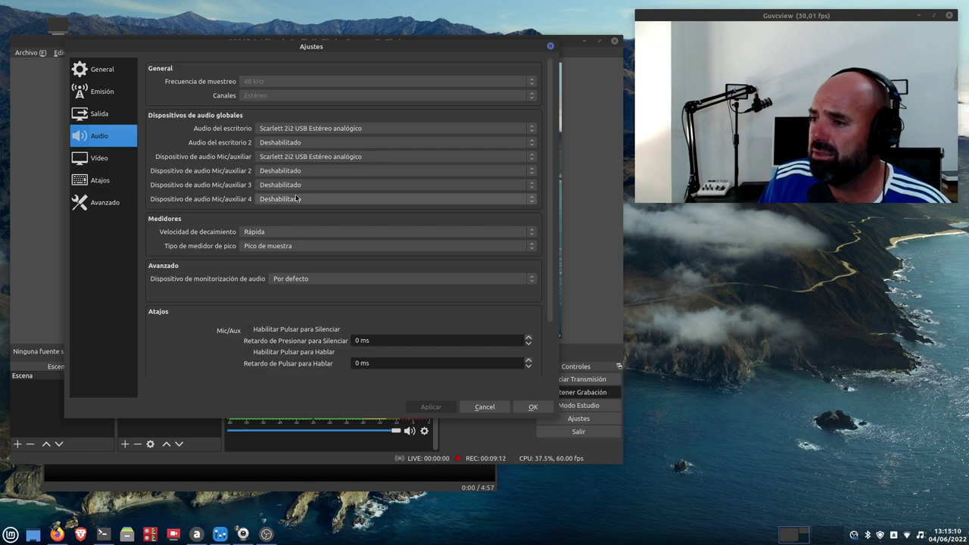
{"action": "left_click", "coordinate": [534, 409]}
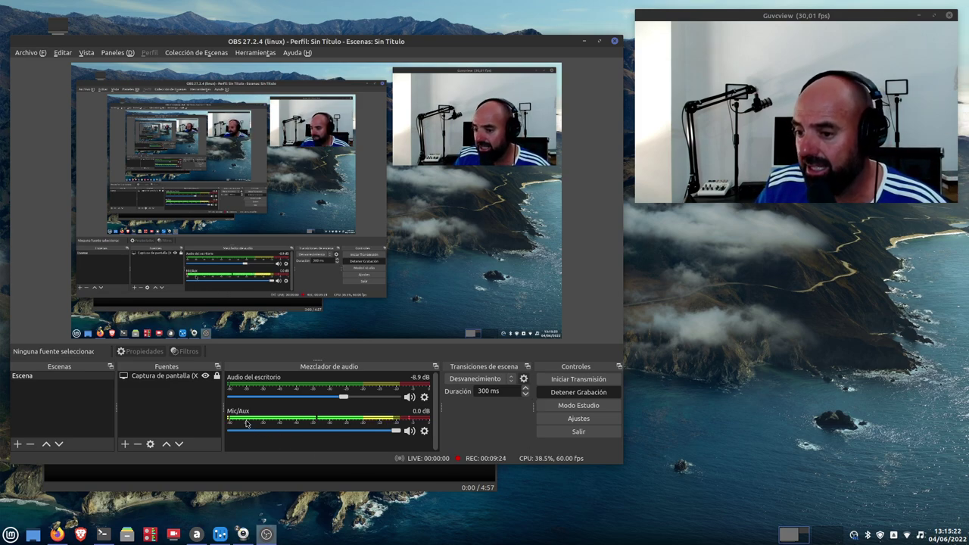
Step: Check the Mono option of the Mic/Aux source in the advanced audio properties
{"action": "left_click", "coordinate": [425, 431]}
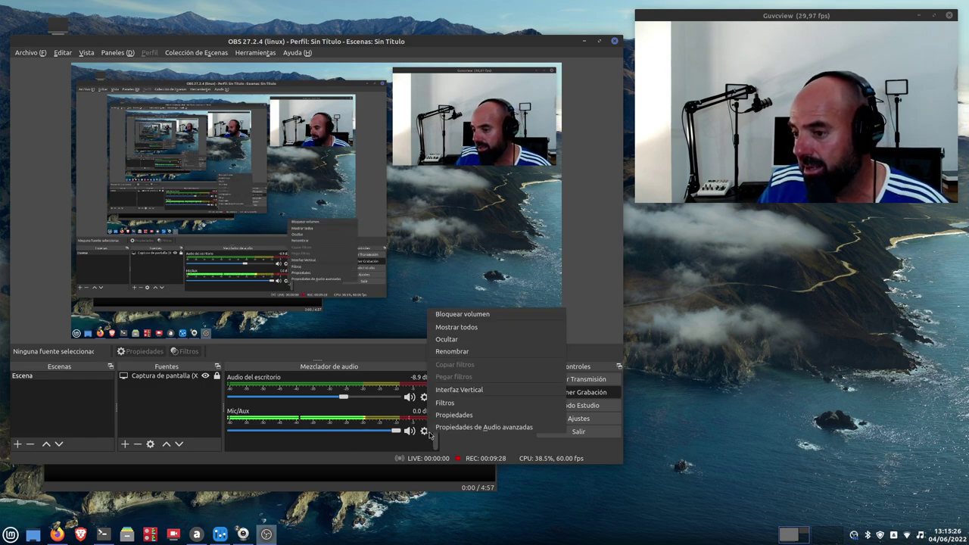
{"action": "left_click", "coordinate": [478, 428]}
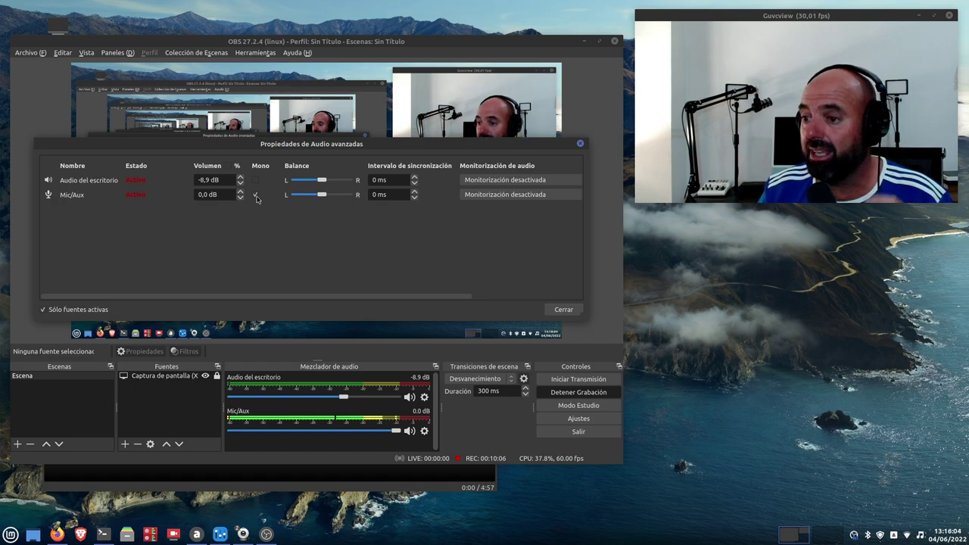
{"action": "left_click", "coordinate": [558, 310]}
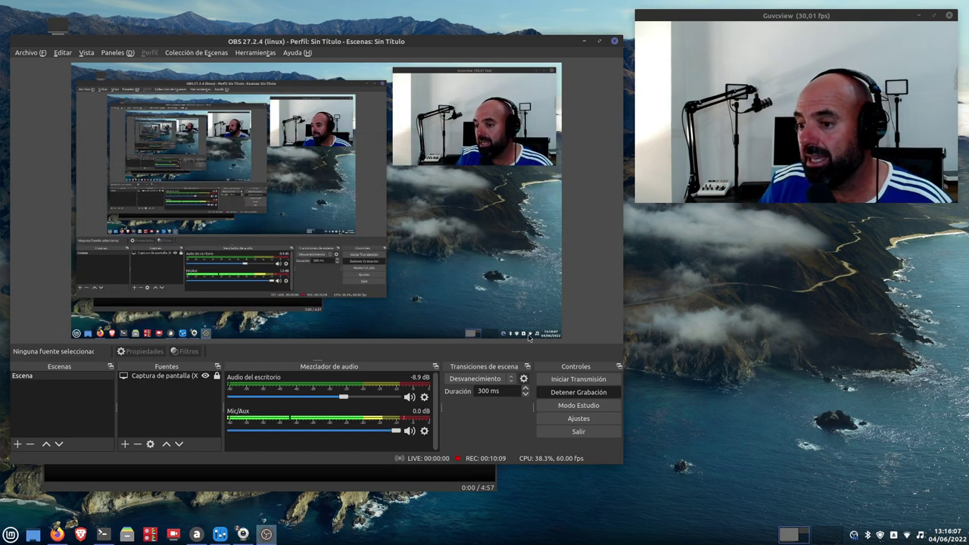
Step: Reopen the OBS audio settings and review the desktop and microphone device assignments
{"action": "left_click", "coordinate": [579, 418]}
{"action": "left_click", "coordinate": [96, 136]}
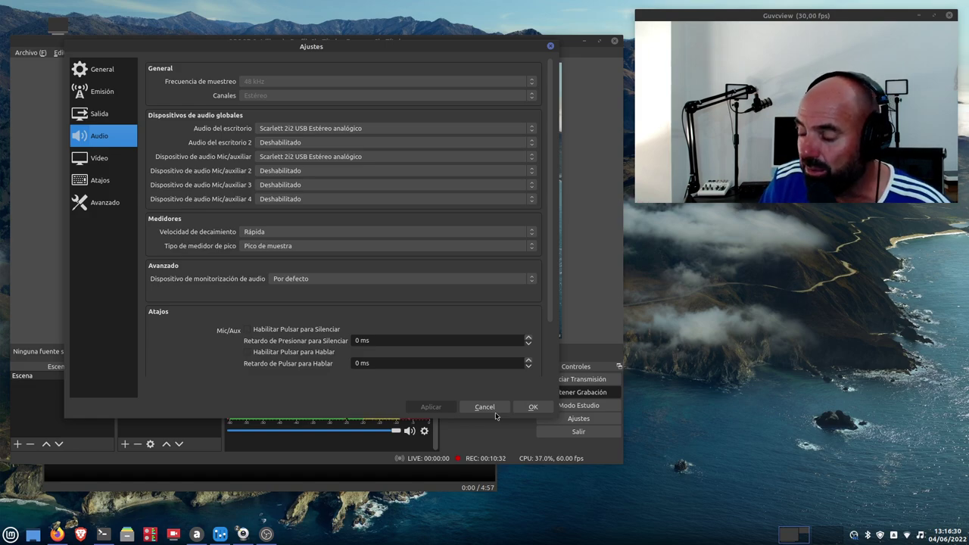
{"action": "left_click", "coordinate": [533, 407]}
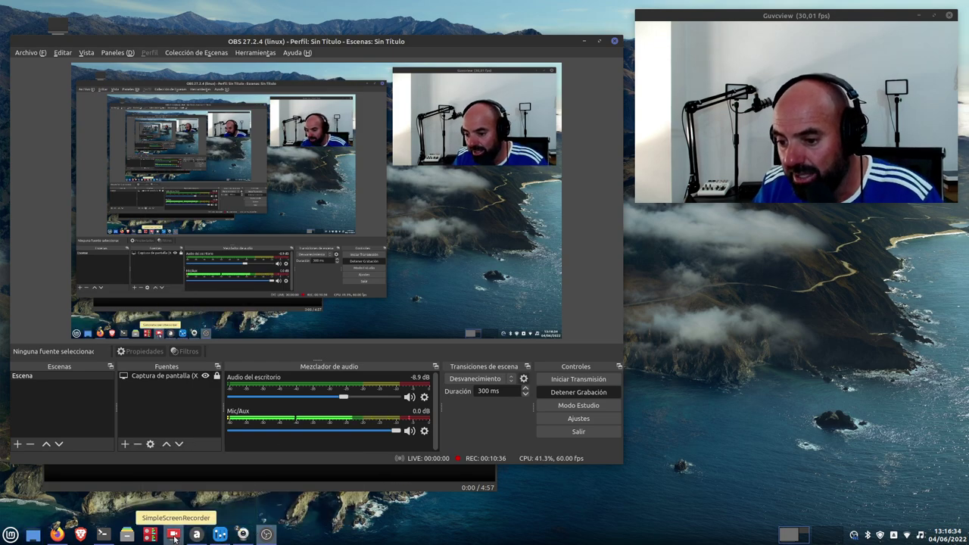
Step: Launch SimpleScreenRecorder and set its audio source to Scarlett 2i2 USB Estéreo analógico, keeping the PulseAudio system
{"action": "left_click", "coordinate": [174, 535]}
{"action": "left_click_drag", "start_coordinate": [455, 98], "coordinate": [330, 75]}
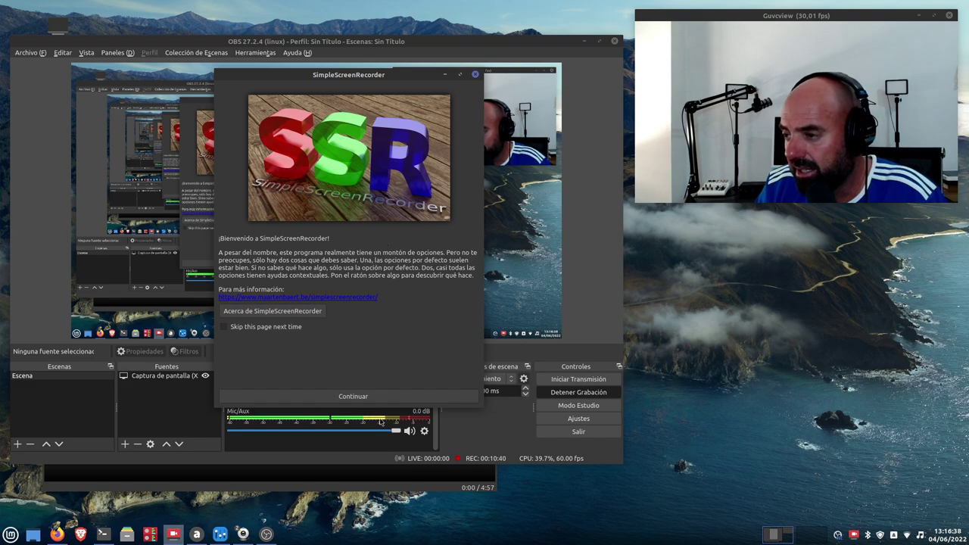
{"action": "left_click", "coordinate": [362, 396]}
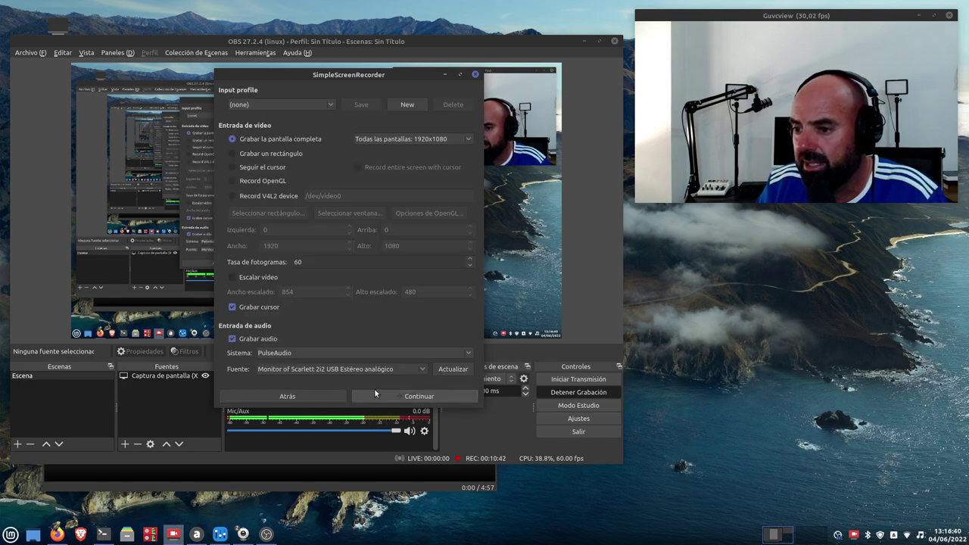
{"action": "left_click", "coordinate": [303, 368]}
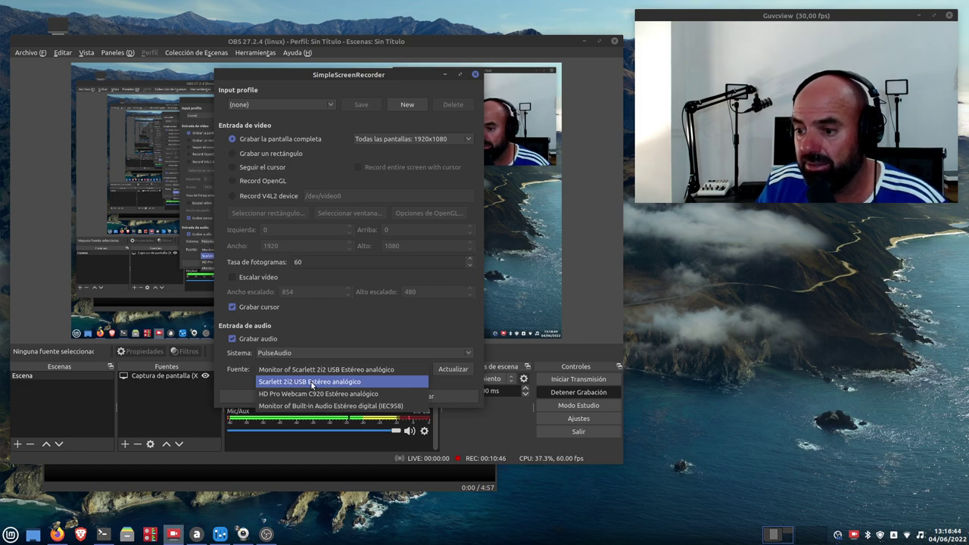
{"action": "left_click", "coordinate": [291, 382]}
{"action": "left_click", "coordinate": [415, 397]}
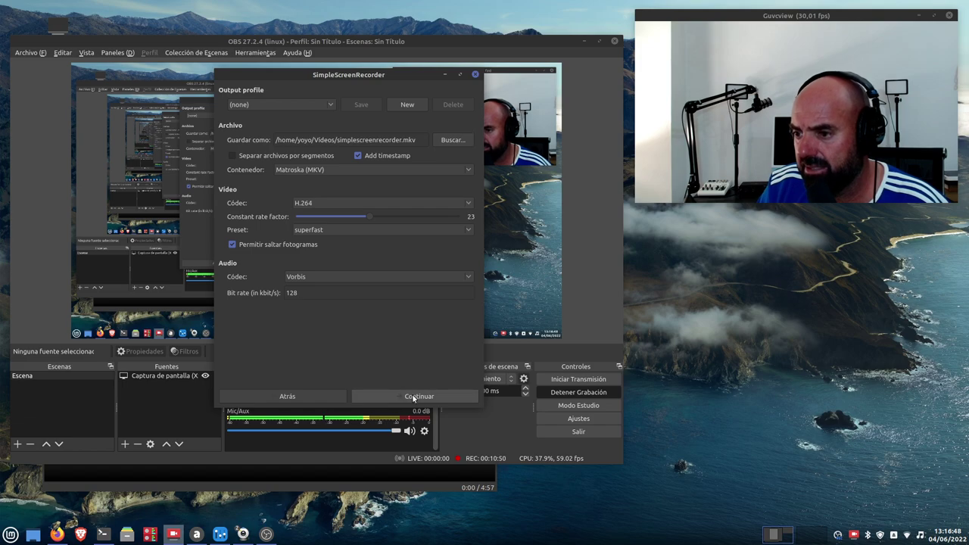
Step: Accept the output settings, start the recording preview to check the microphone level, and close SimpleScreenRecorder
{"action": "left_click", "coordinate": [414, 397]}
{"action": "left_click", "coordinate": [410, 315]}
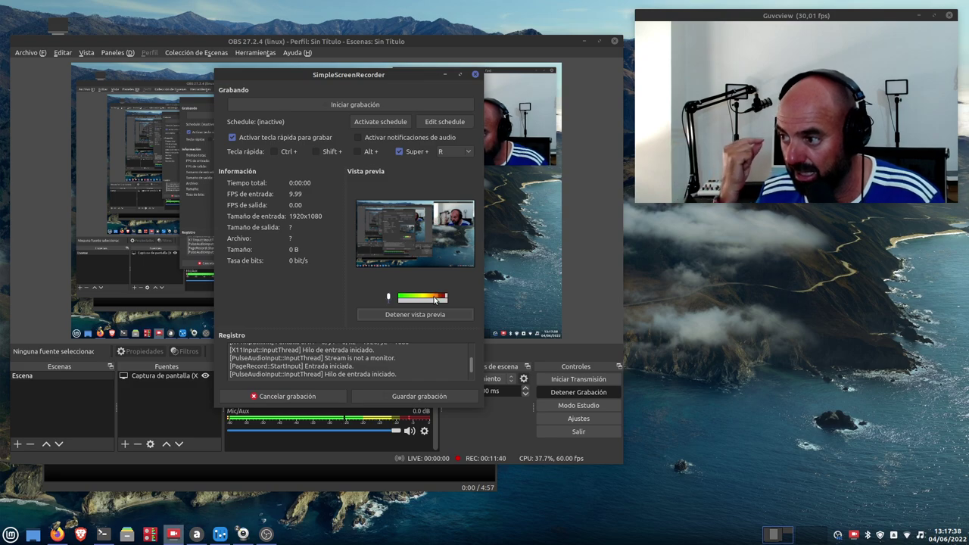
{"action": "left_click", "coordinate": [476, 75]}
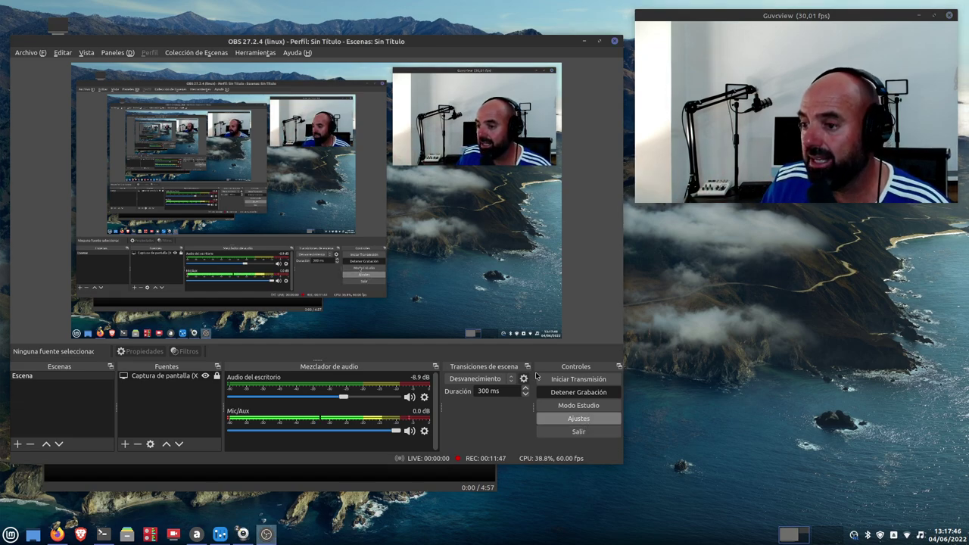
Step: Review the sample rate and channel settings in the OBS audio settings, leaving without changes
{"action": "left_click", "coordinate": [579, 418]}
{"action": "left_click", "coordinate": [112, 139]}
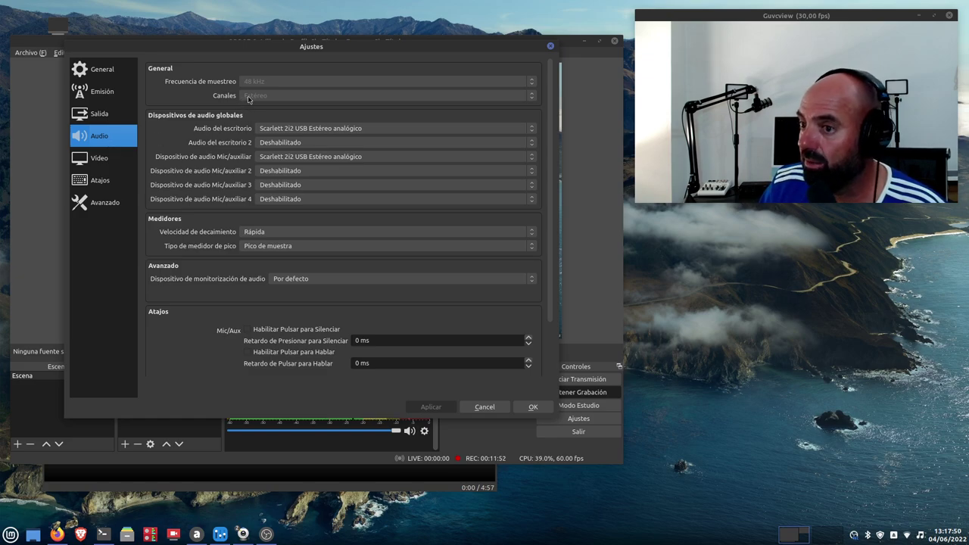
{"action": "left_click", "coordinate": [488, 410]}
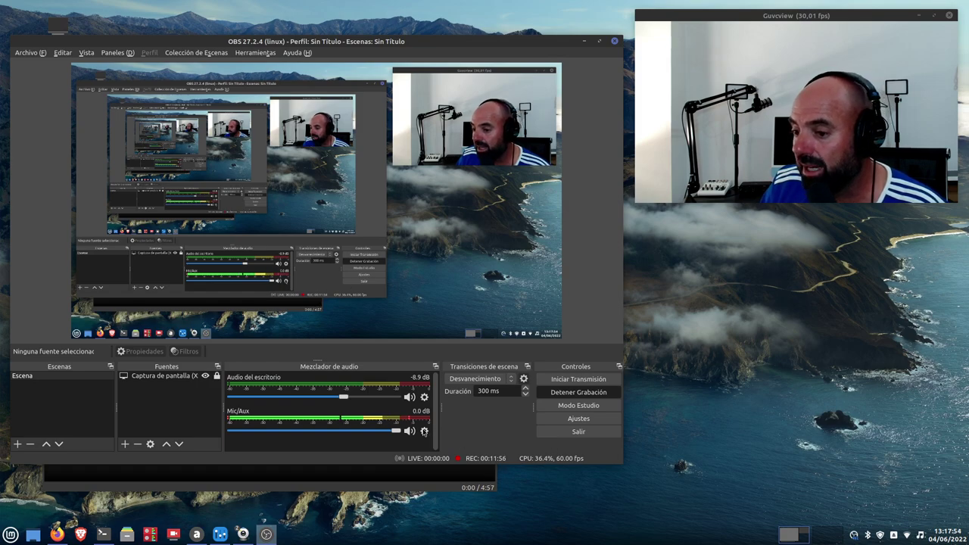
Step: Review the mono setting of Mic/Aux again in the advanced audio properties and close them
{"action": "left_click", "coordinate": [425, 432]}
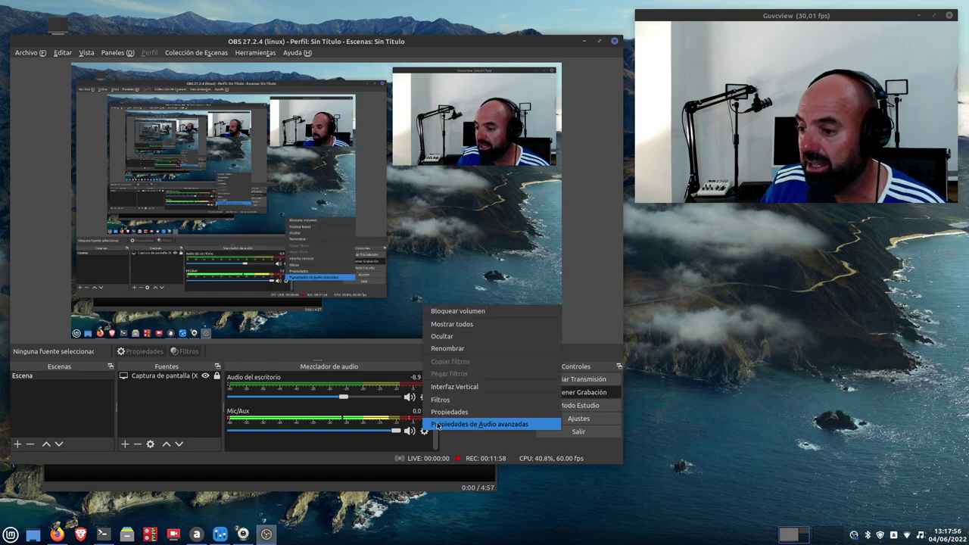
{"action": "left_click", "coordinate": [438, 426]}
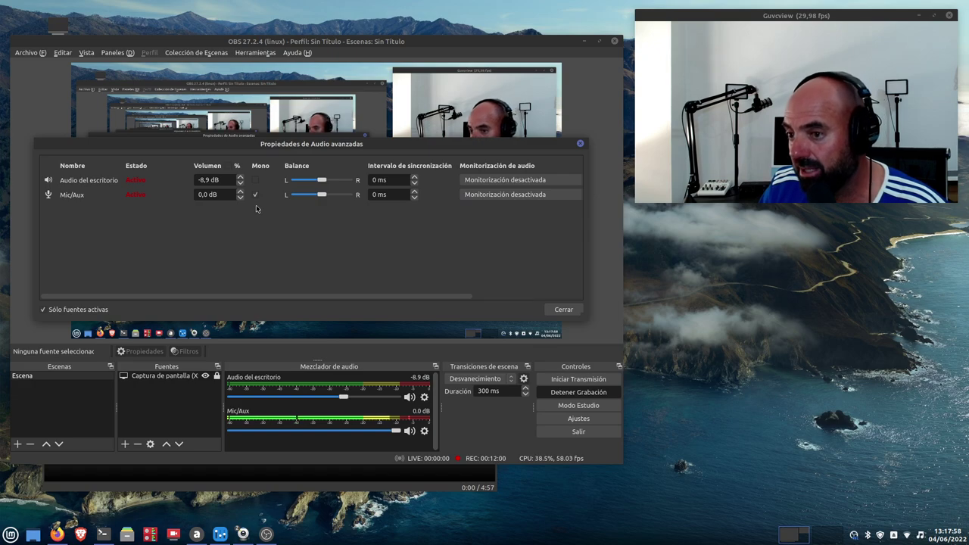
{"action": "left_click", "coordinate": [561, 310]}
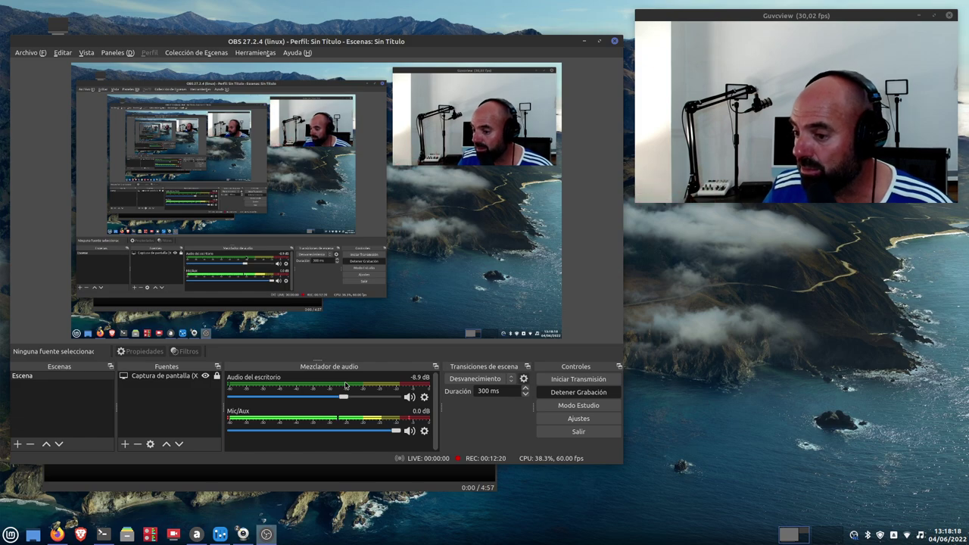
Step: Bring Audacious forward, move it clear of the OBS audio mixer, and play Doctor Momentum - Slynk
{"action": "left_click", "coordinate": [376, 474]}
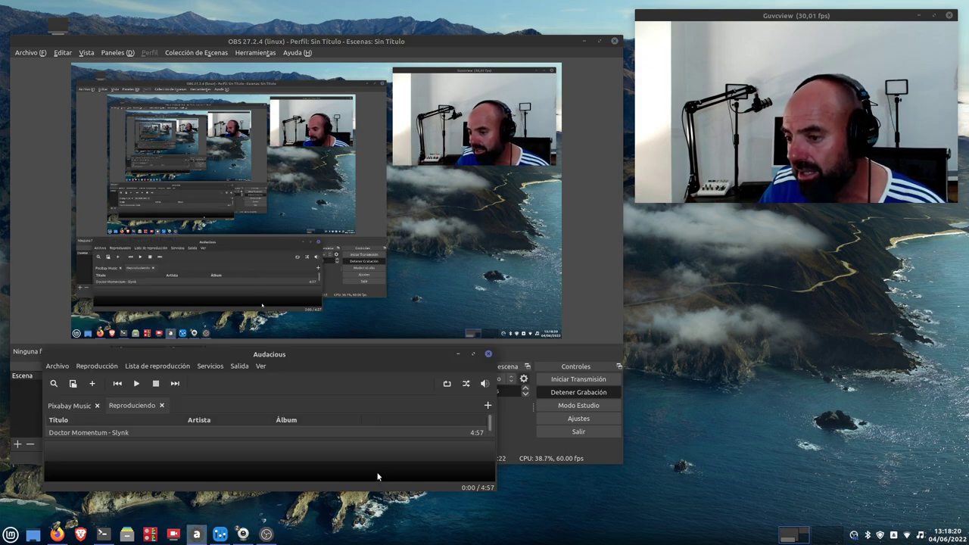
{"action": "left_click_drag", "start_coordinate": [529, 416], "coordinate": [755, 374]}
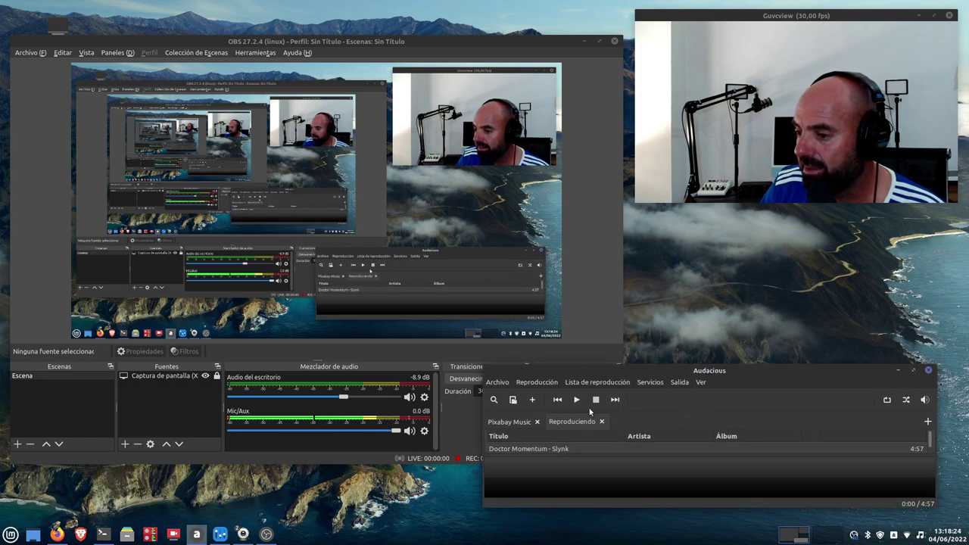
{"action": "left_click", "coordinate": [574, 401]}
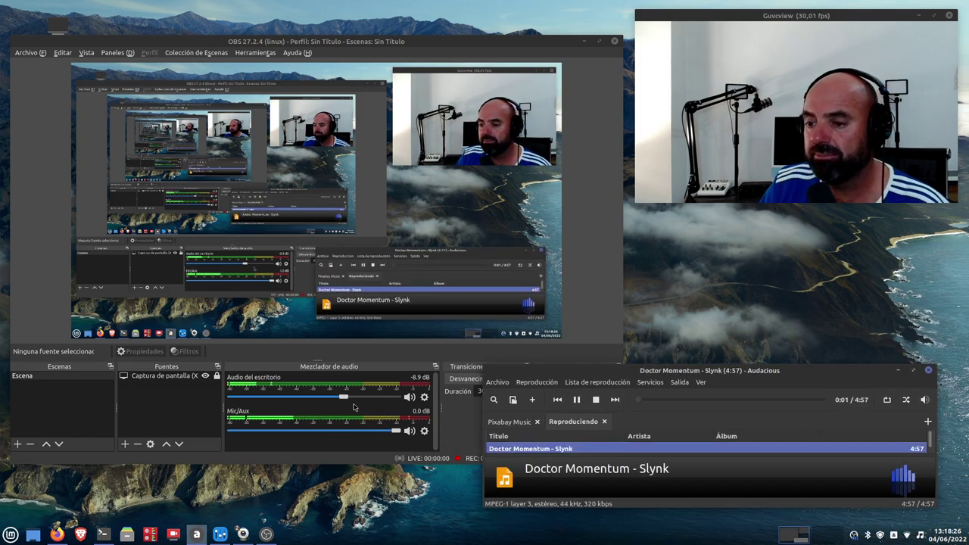
Step: Set Audacious's application volume to about 51% in the system sound settings and minimize the window to see the OBS mixer
{"action": "left_click", "coordinate": [221, 534]}
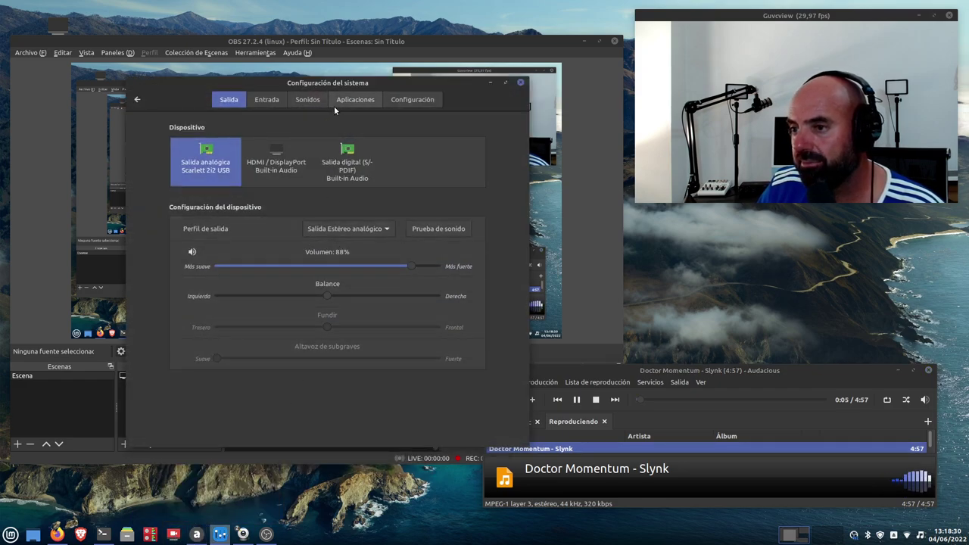
{"action": "left_click", "coordinate": [344, 102]}
{"action": "left_click_drag", "start_coordinate": [278, 194], "coordinate": [326, 198]}
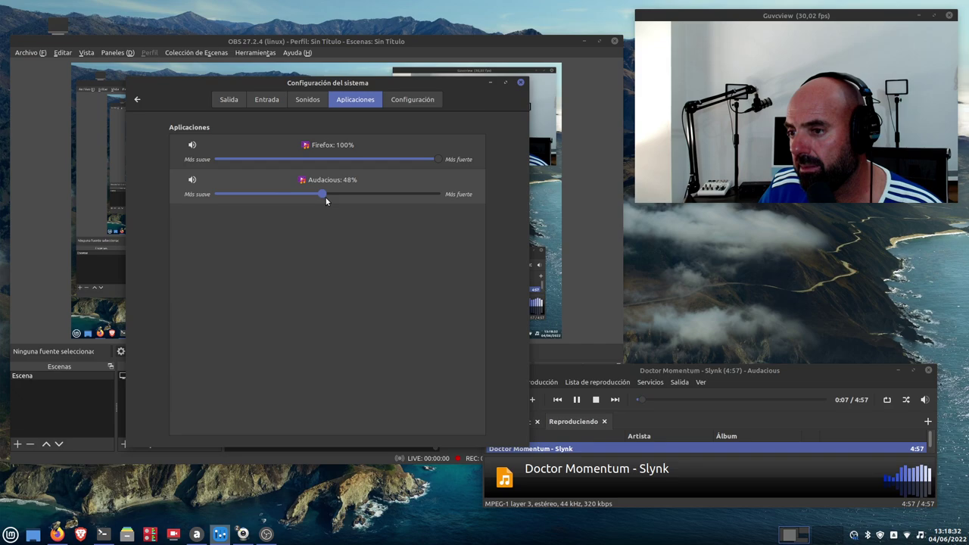
{"action": "left_click", "coordinate": [490, 83]}
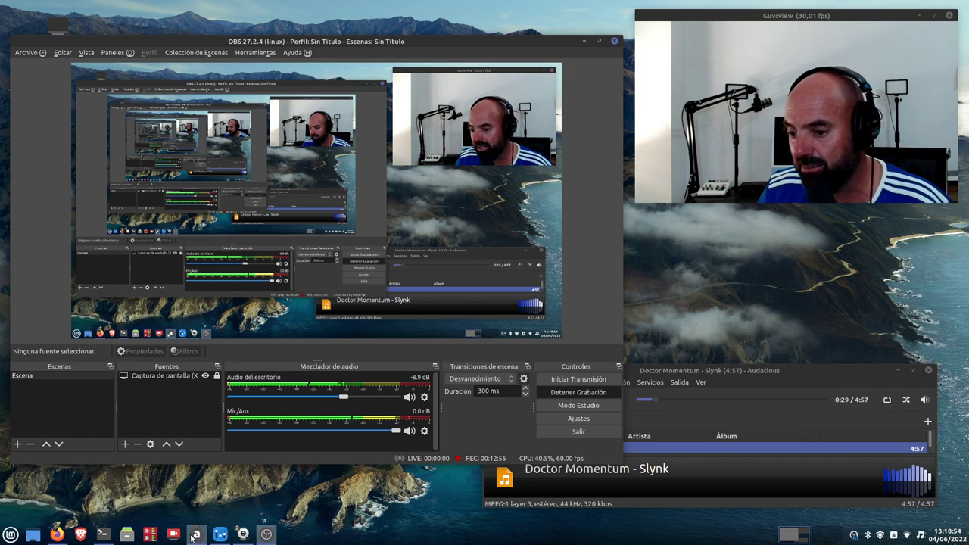
Step: Raise Audacious's application volume to 74% in the system sound settings and return to the OBS mixer
{"action": "left_click", "coordinate": [243, 535]}
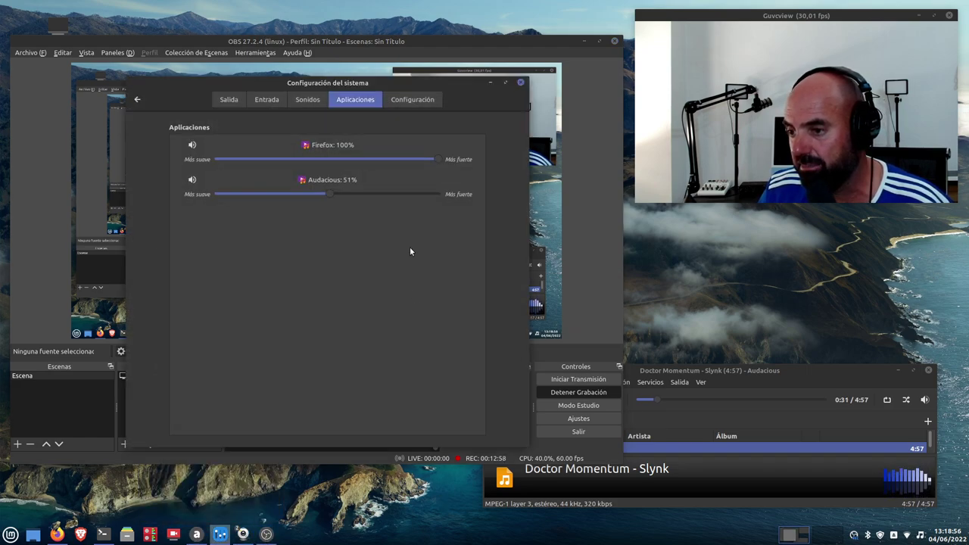
{"action": "left_click_drag", "start_coordinate": [368, 197], "coordinate": [381, 198]}
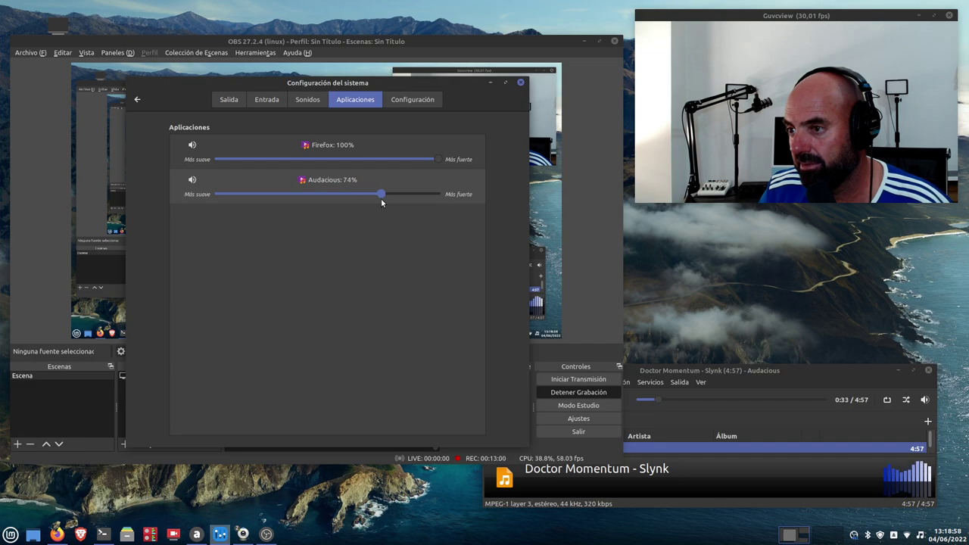
{"action": "left_click", "coordinate": [488, 82]}
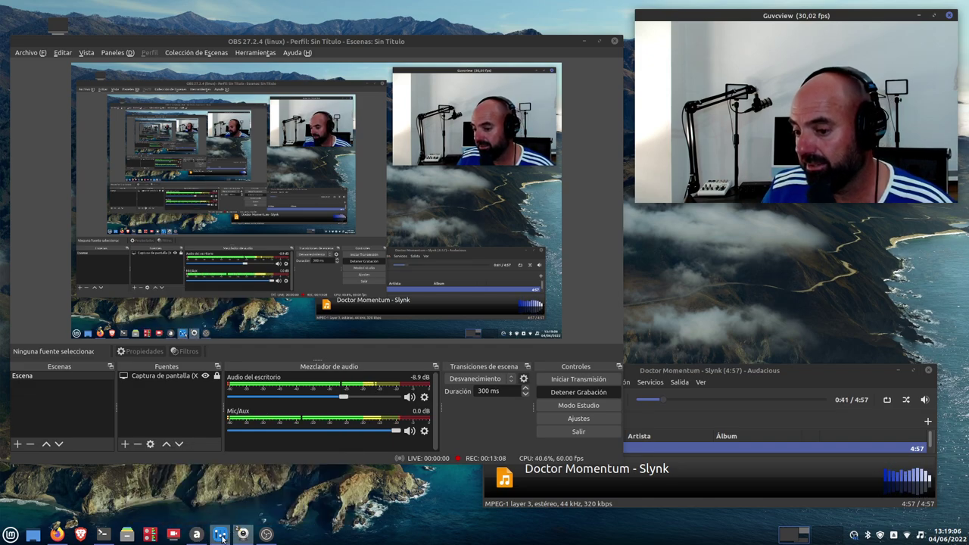
Step: Lower Audacious's application volume to 23% in the system sound settings and pause the music track
{"action": "left_click", "coordinate": [266, 534]}
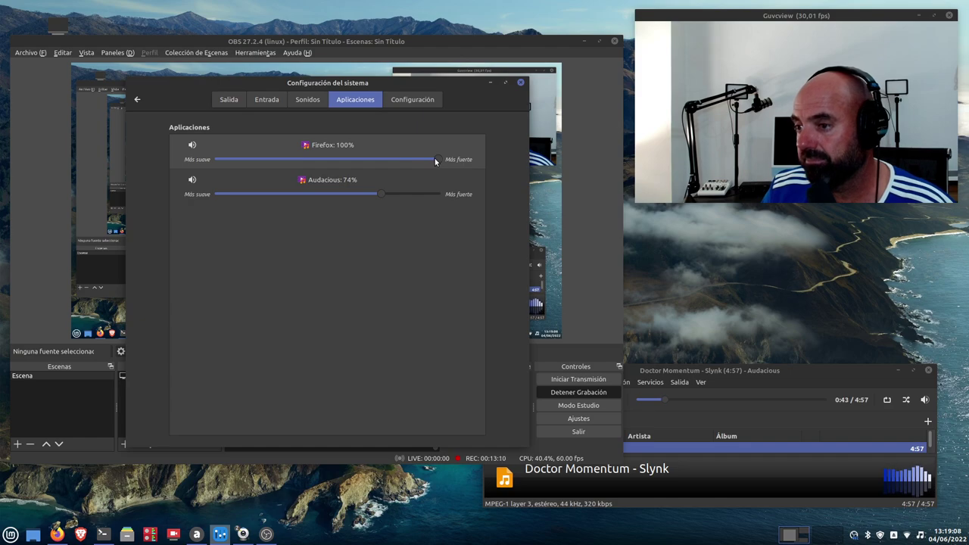
{"action": "left_click_drag", "start_coordinate": [382, 193], "coordinate": [265, 194]}
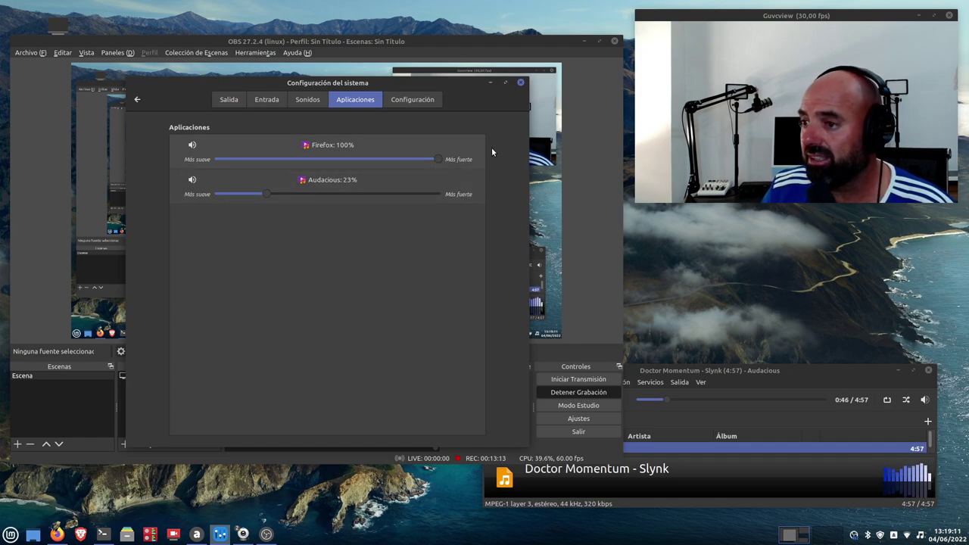
{"action": "left_click", "coordinate": [488, 82]}
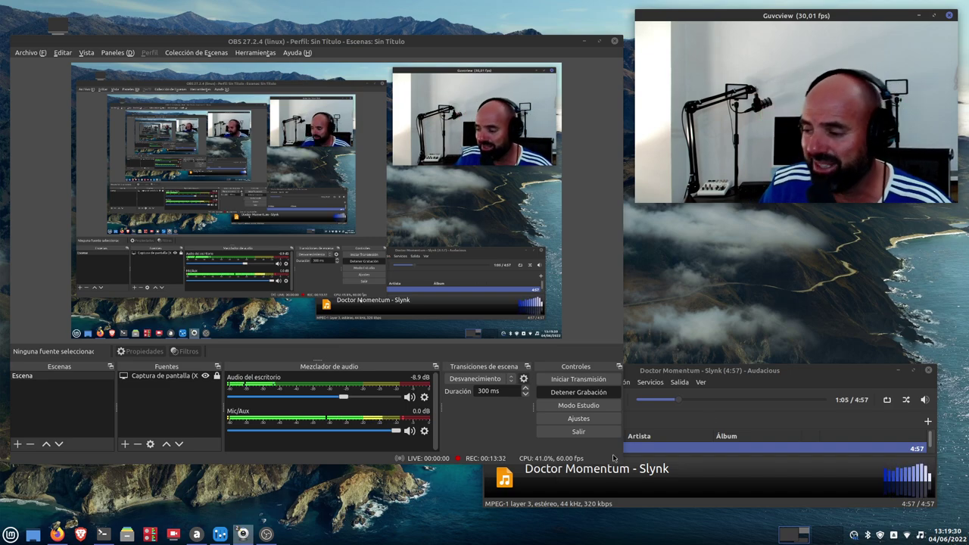
{"action": "left_click", "coordinate": [515, 485]}
{"action": "left_click", "coordinate": [577, 401]}
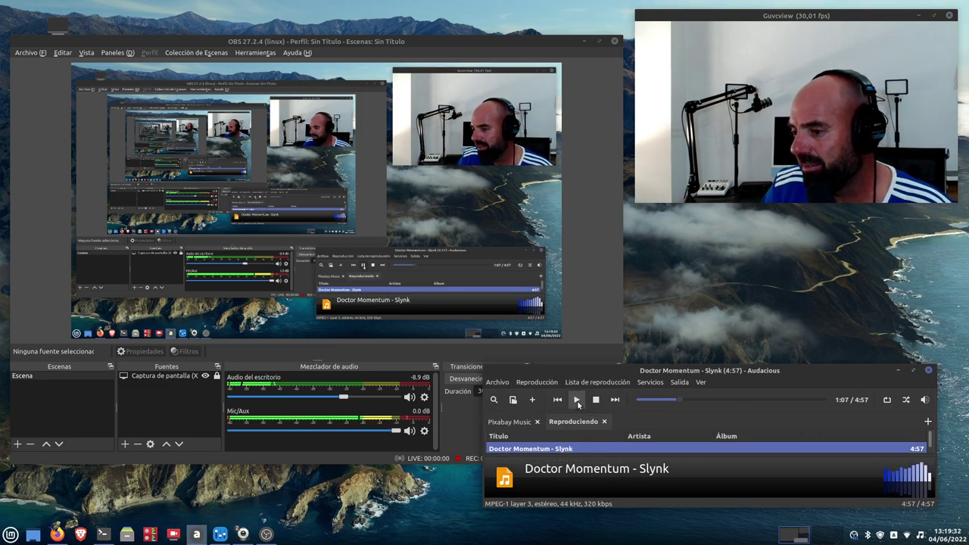
Step: Minimize Audacious and open the PNG screenshot of microphone filters from the home folder
{"action": "left_click", "coordinate": [898, 370]}
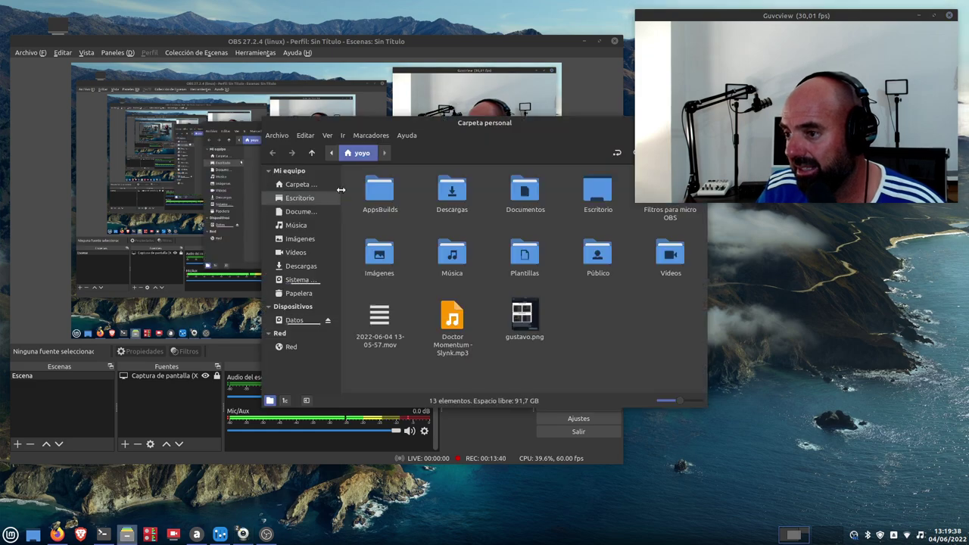
{"action": "key", "text": "super+e"}
{"action": "left_click_drag", "start_coordinate": [509, 129], "coordinate": [355, 125]}
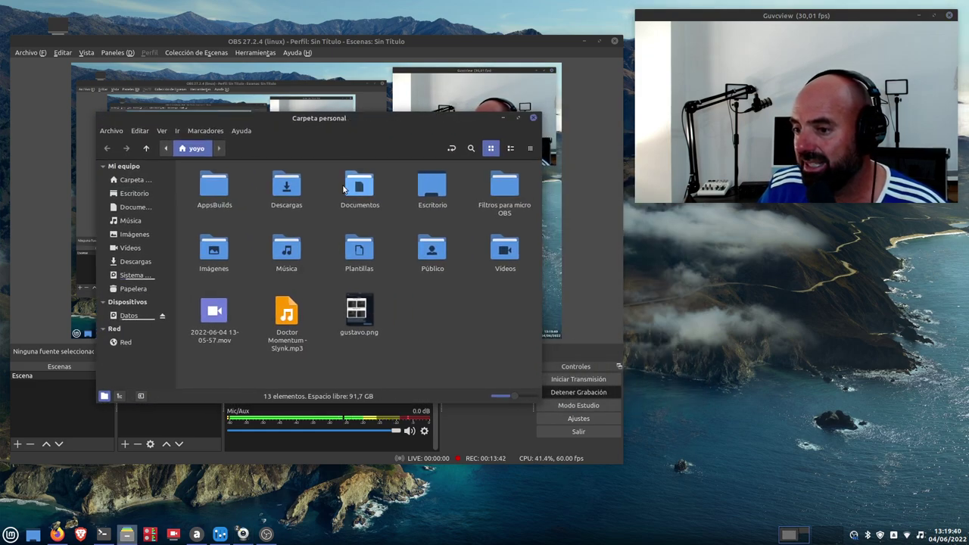
{"action": "double_click", "coordinate": [353, 319]}
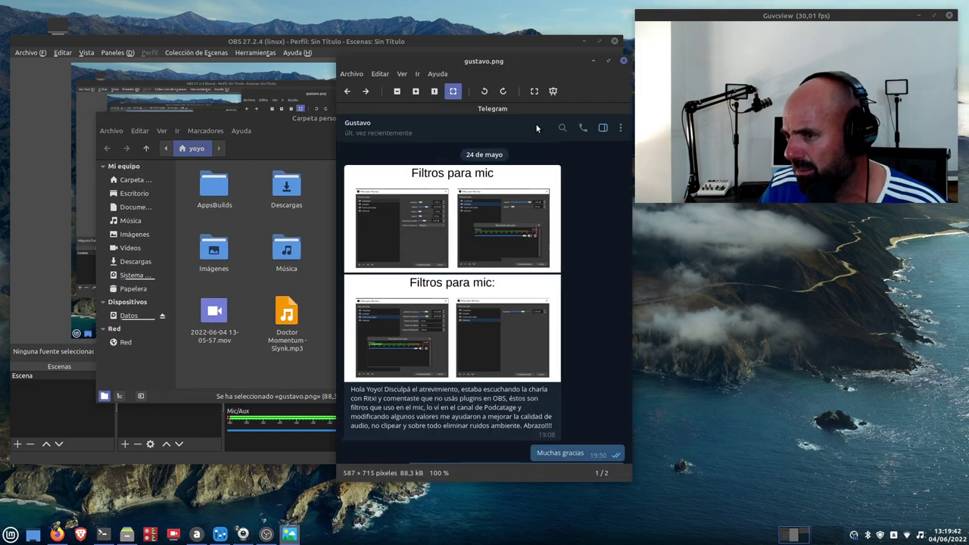
Step: Minimize the home folder window and bring OBS in front of the microphone filter screenshot
{"action": "left_click", "coordinate": [281, 125]}
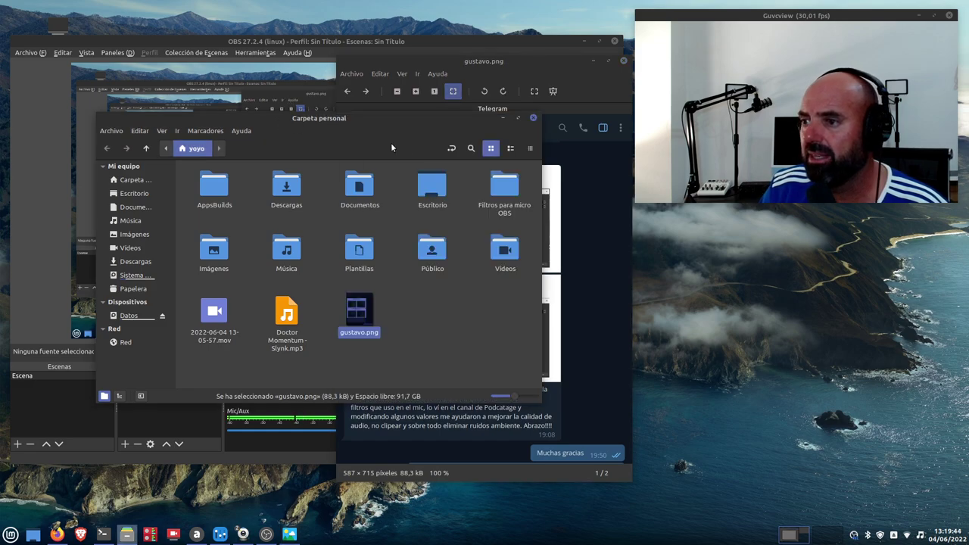
{"action": "left_click", "coordinate": [503, 119]}
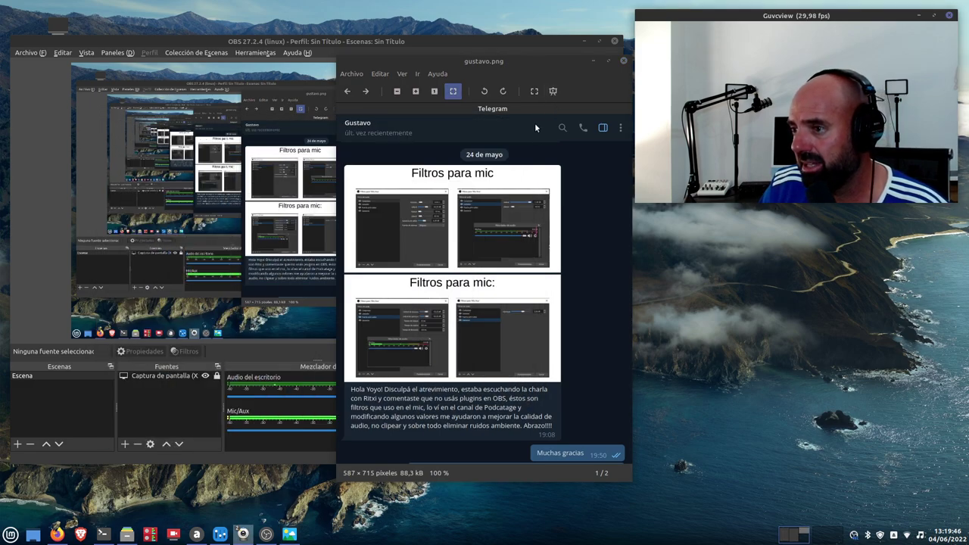
{"action": "left_click", "coordinate": [535, 127]}
{"action": "left_click", "coordinate": [593, 60]}
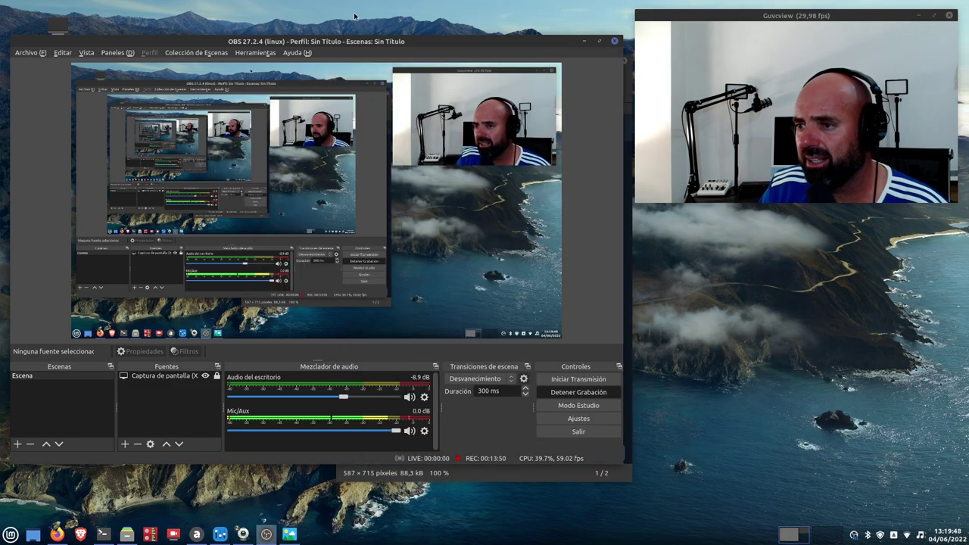
Step: Bring the microphone filter screenshot back to the front, enlarge its window to examine it, and close it
{"action": "mouse_move", "coordinate": [0, 0]}
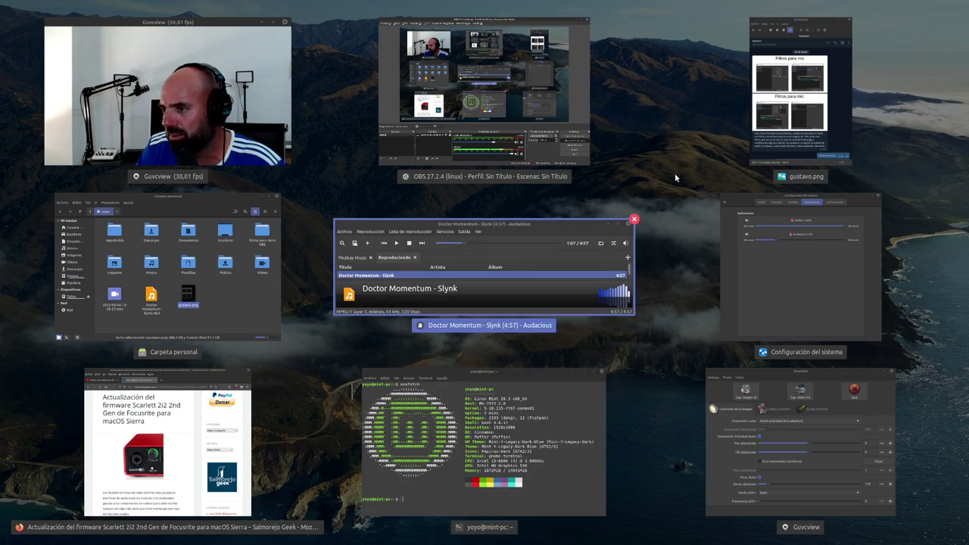
{"action": "left_click", "coordinate": [801, 90]}
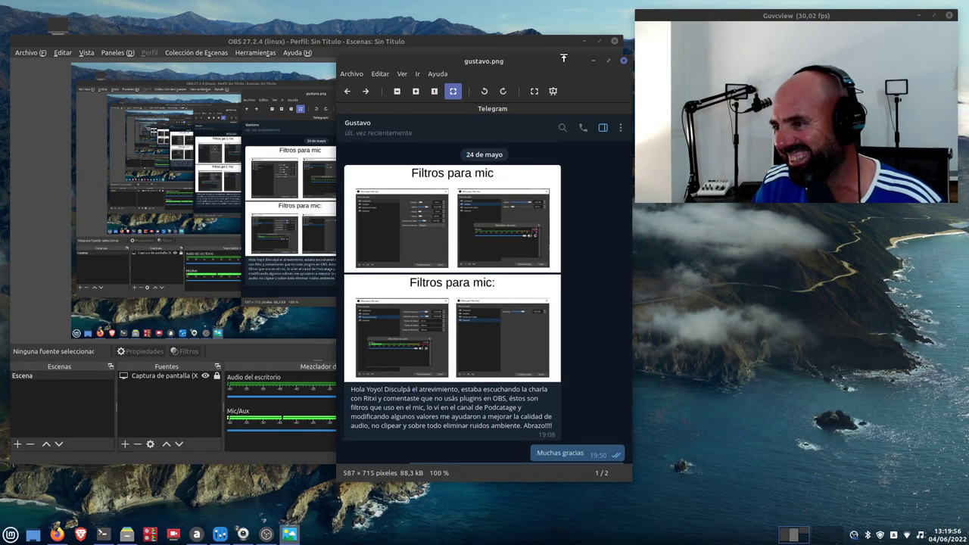
{"action": "left_click_drag", "start_coordinate": [563, 58], "coordinate": [387, 38]}
{"action": "left_click_drag", "start_coordinate": [554, 51], "coordinate": [397, 34]}
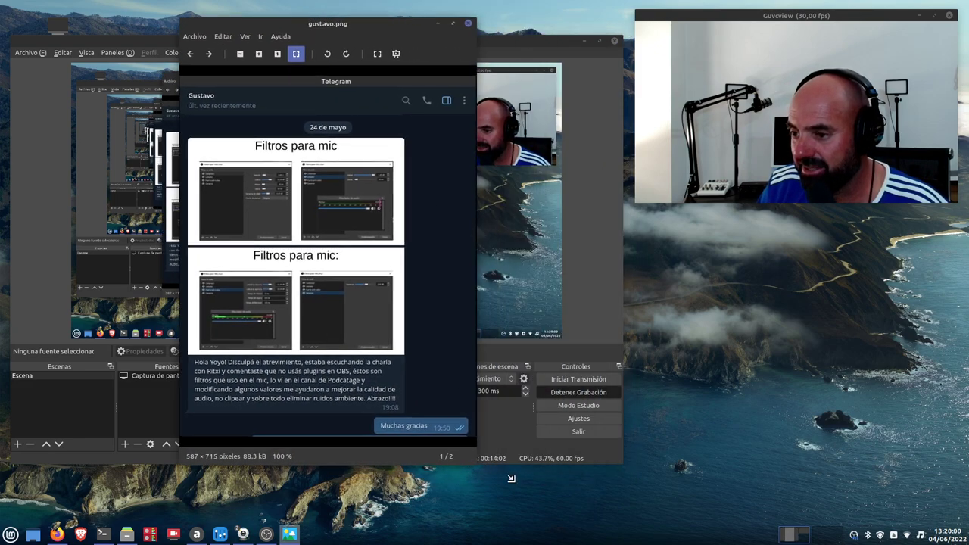
{"action": "left_click_drag", "start_coordinate": [473, 460], "coordinate": [623, 521]}
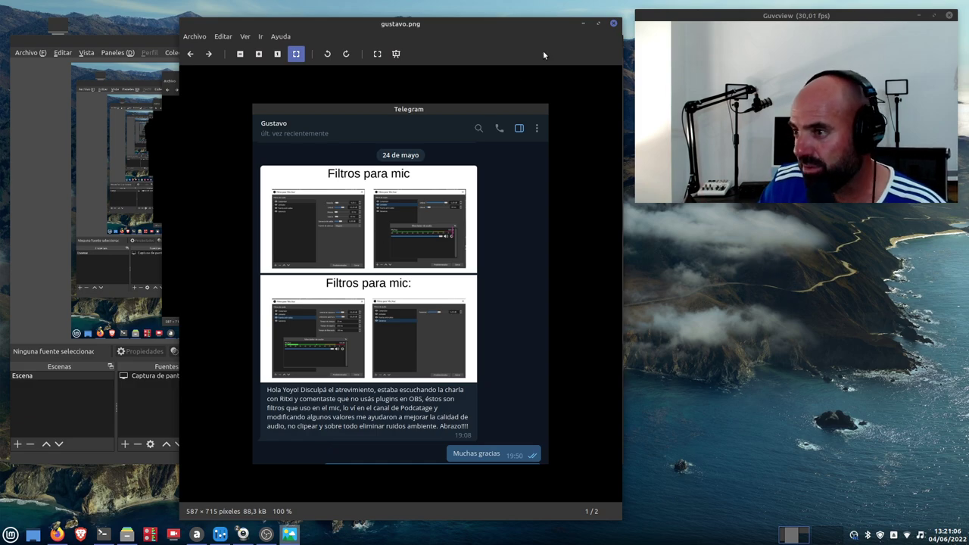
{"action": "left_click_drag", "start_coordinate": [499, 27], "coordinate": [455, 55]}
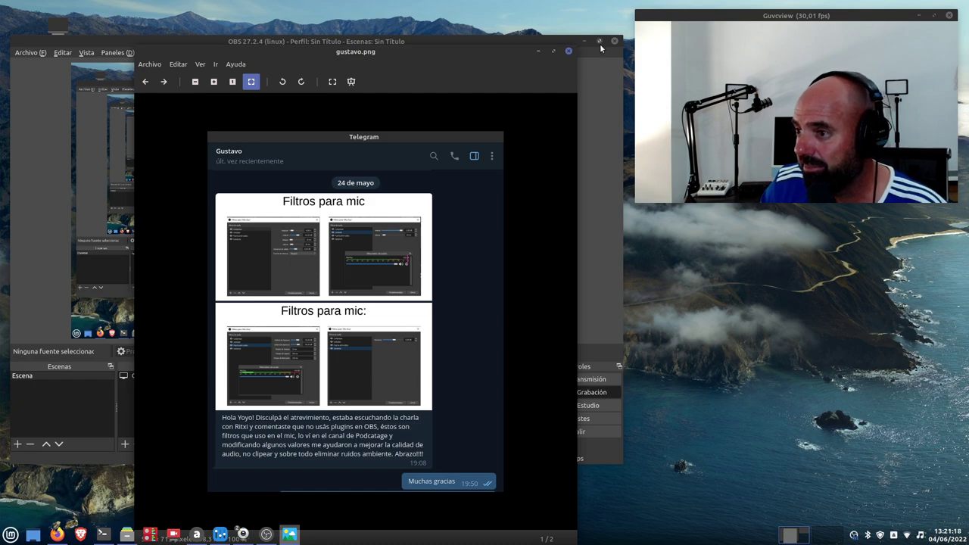
{"action": "left_click", "coordinate": [570, 52]}
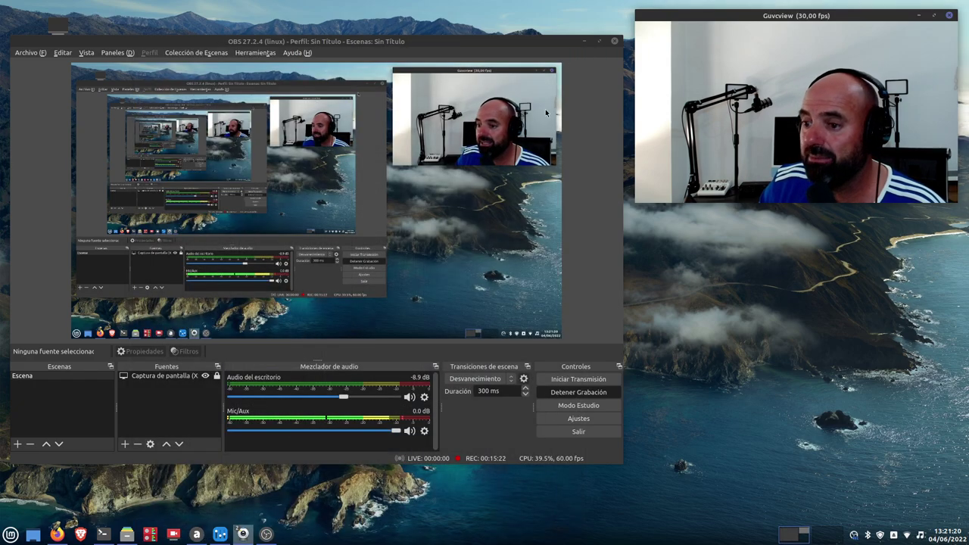
Step: View the audio filters dialog of the Mic/Aux source in OBS and close it
{"action": "left_click", "coordinate": [424, 432]}
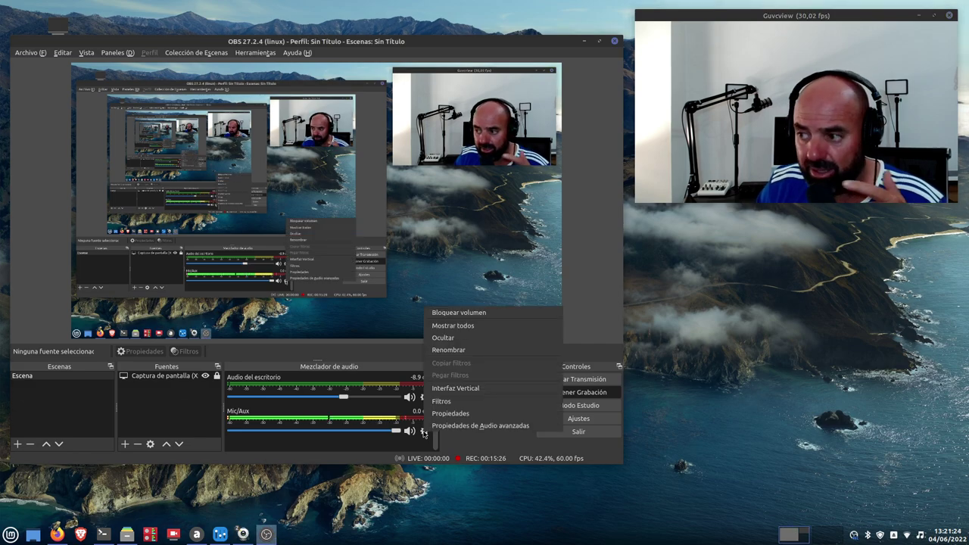
{"action": "left_click", "coordinate": [443, 400]}
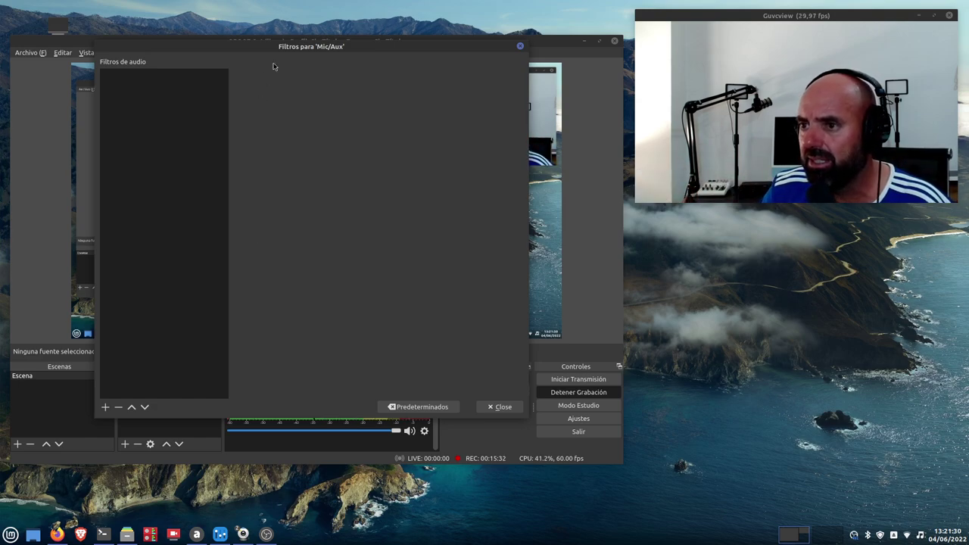
{"action": "left_click_drag", "start_coordinate": [274, 53], "coordinate": [230, 41]}
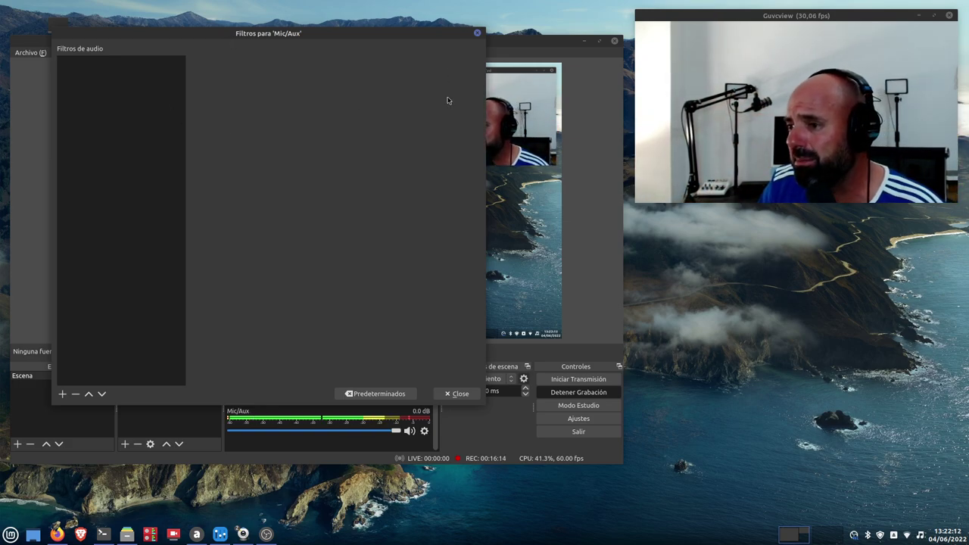
{"action": "left_click", "coordinate": [477, 33]}
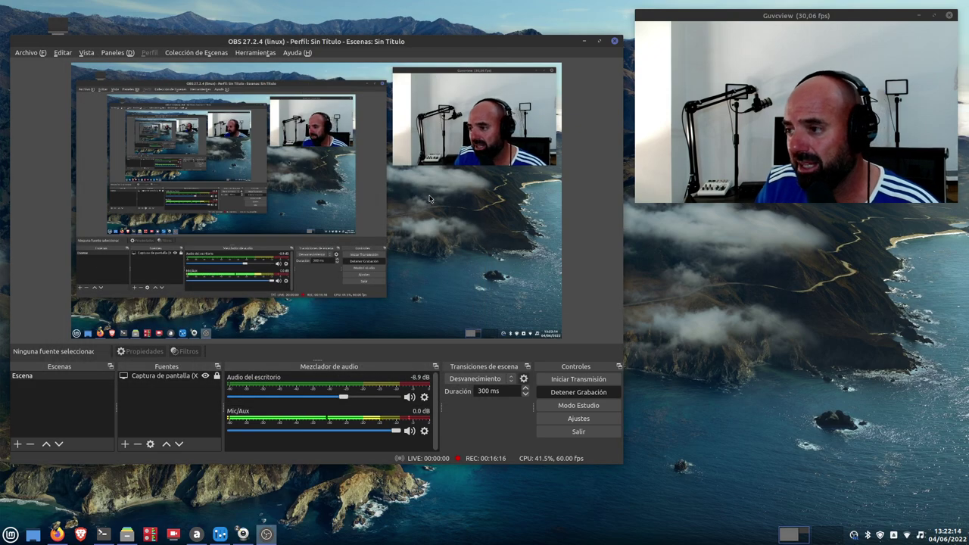
Step: Open compresor.jpg from the home directory's "Filtros para micro OBS" folder and move its window clear of the other image files
{"action": "left_click", "coordinate": [126, 535]}
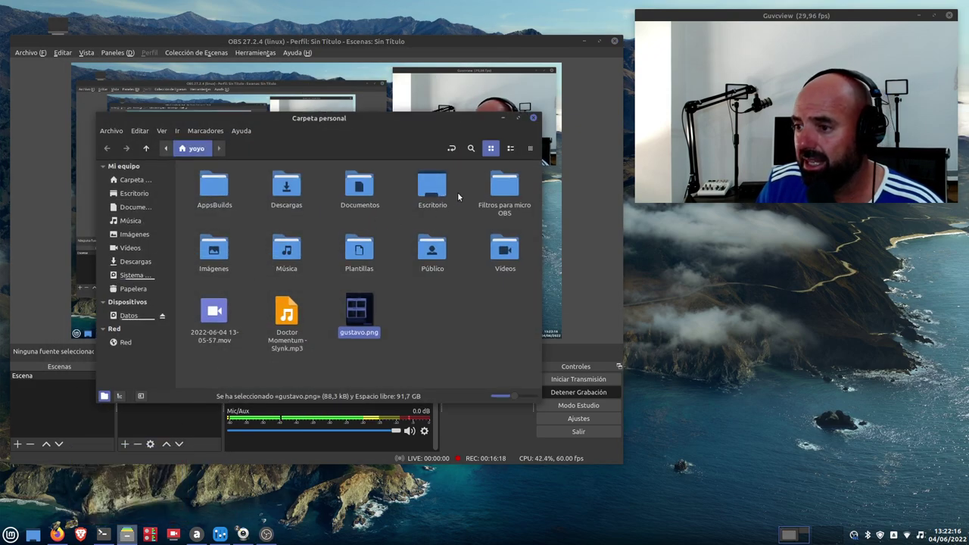
{"action": "double_click", "coordinate": [509, 190]}
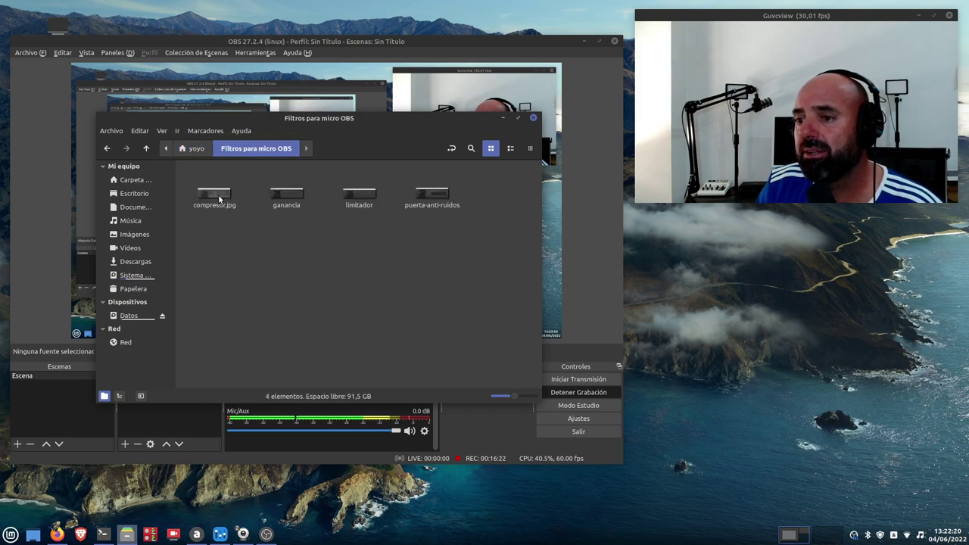
{"action": "double_click", "coordinate": [215, 195]}
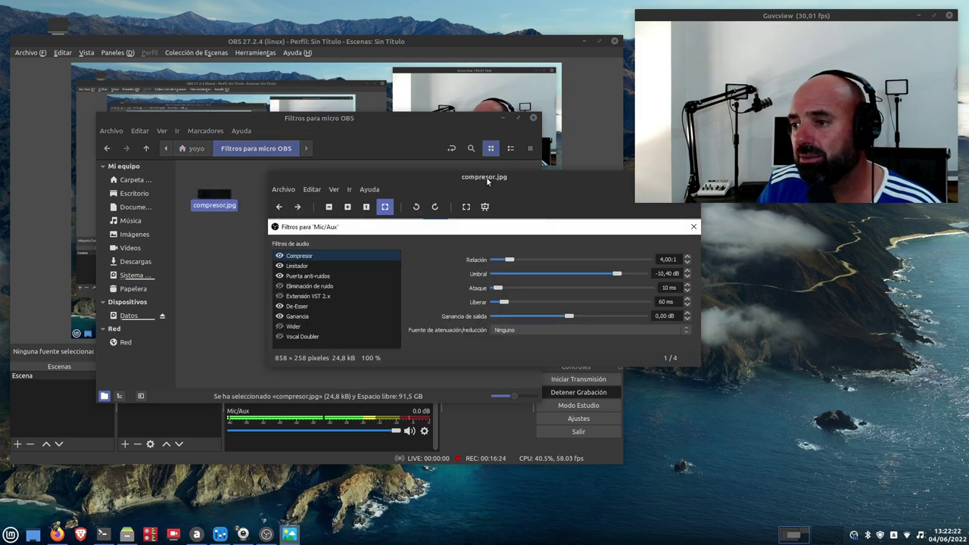
{"action": "left_click_drag", "start_coordinate": [487, 181], "coordinate": [541, 278]}
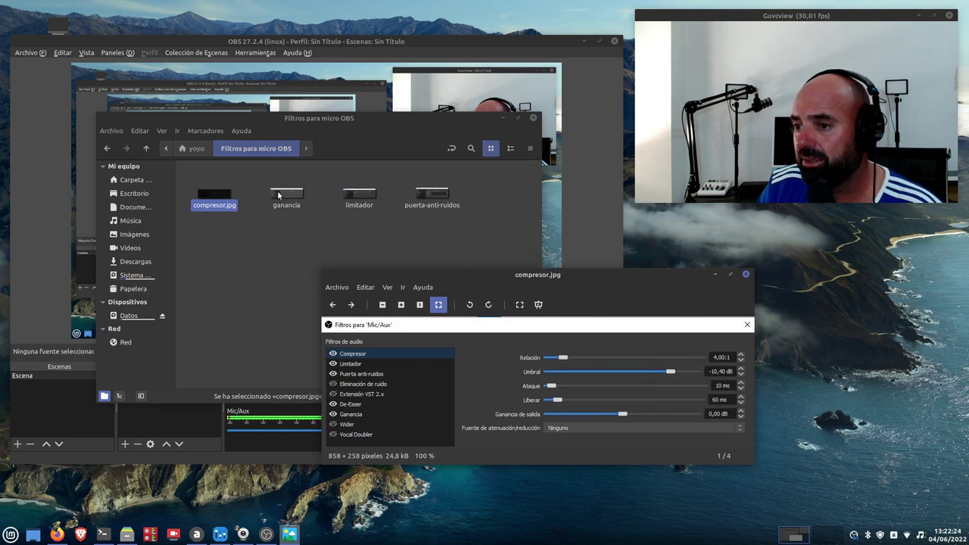
Step: Open the ganancia, limitador and puerta-anti-ruidos images and minimize the folder window
{"action": "double_click", "coordinate": [278, 195]}
{"action": "double_click", "coordinate": [359, 198]}
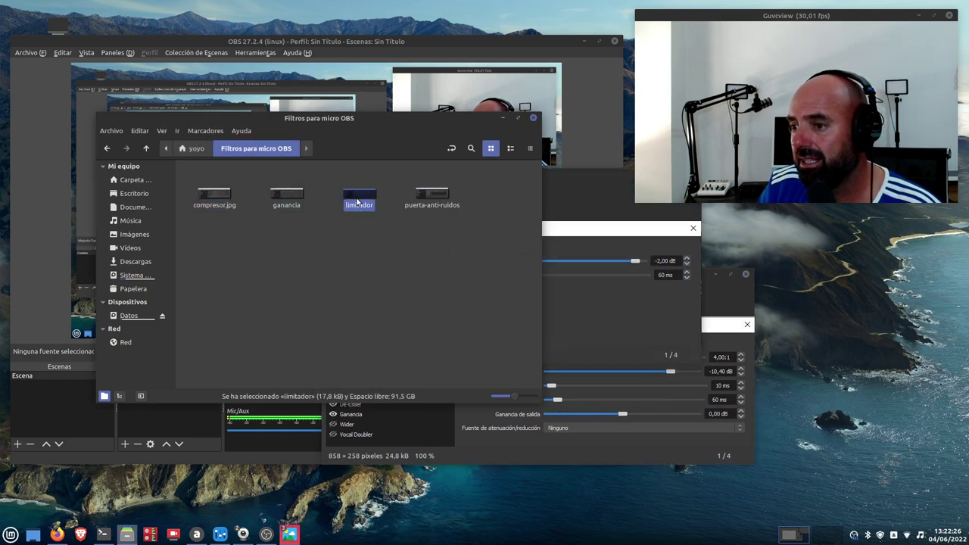
{"action": "double_click", "coordinate": [432, 195]}
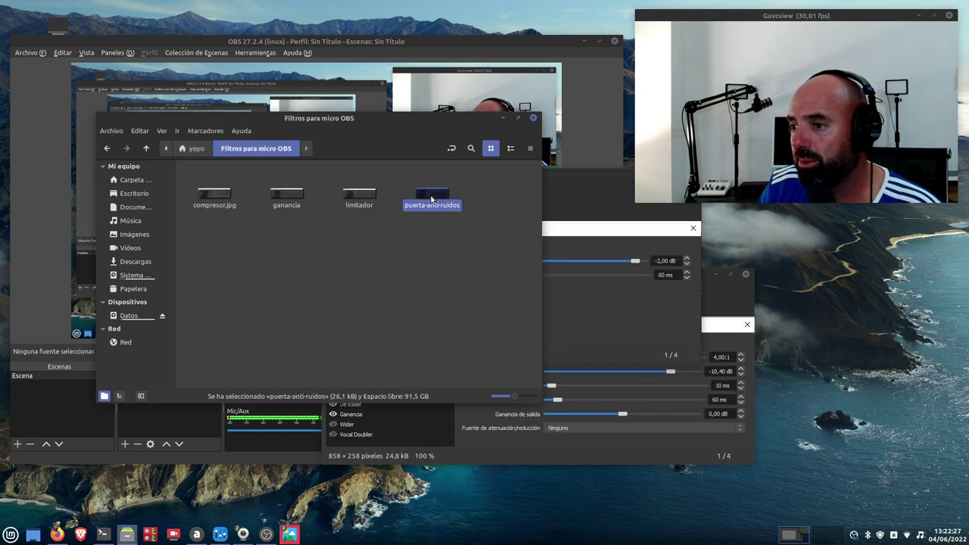
{"action": "left_click", "coordinate": [503, 119]}
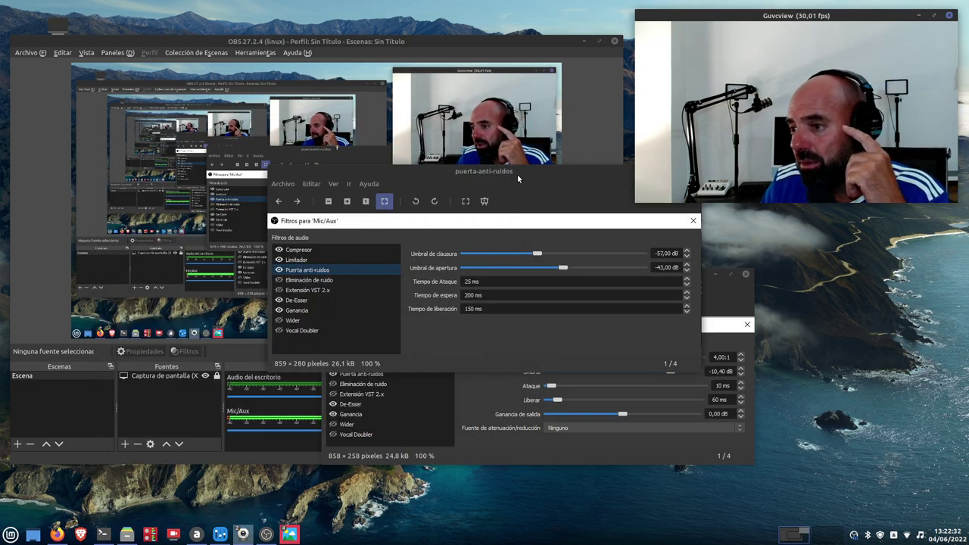
Step: Spread out the puerta-anti-ruidos, limitador and ganancia image windows so they no longer hide one another
{"action": "left_click_drag", "start_coordinate": [517, 173], "coordinate": [720, 290]}
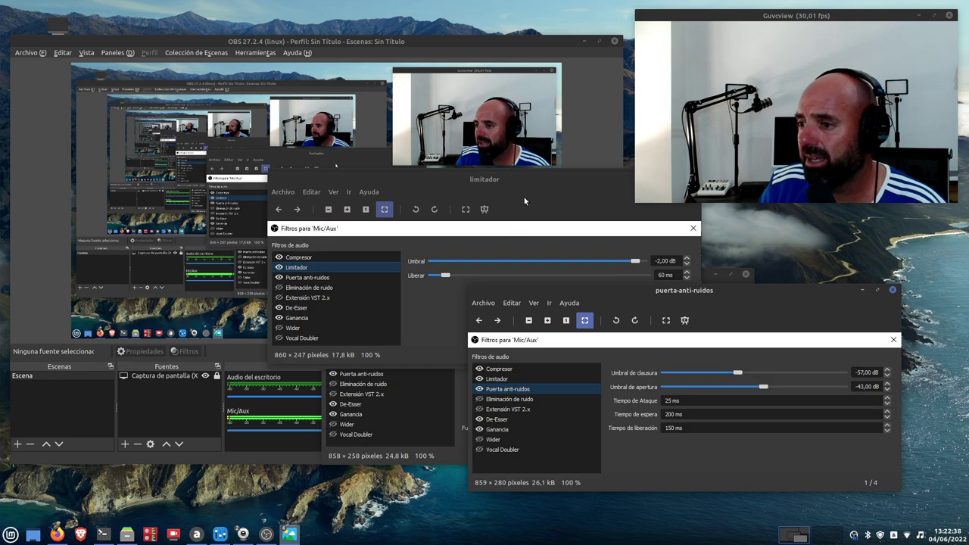
{"action": "left_click_drag", "start_coordinate": [524, 201], "coordinate": [680, 279]}
{"action": "left_click_drag", "start_coordinate": [530, 175], "coordinate": [724, 330]}
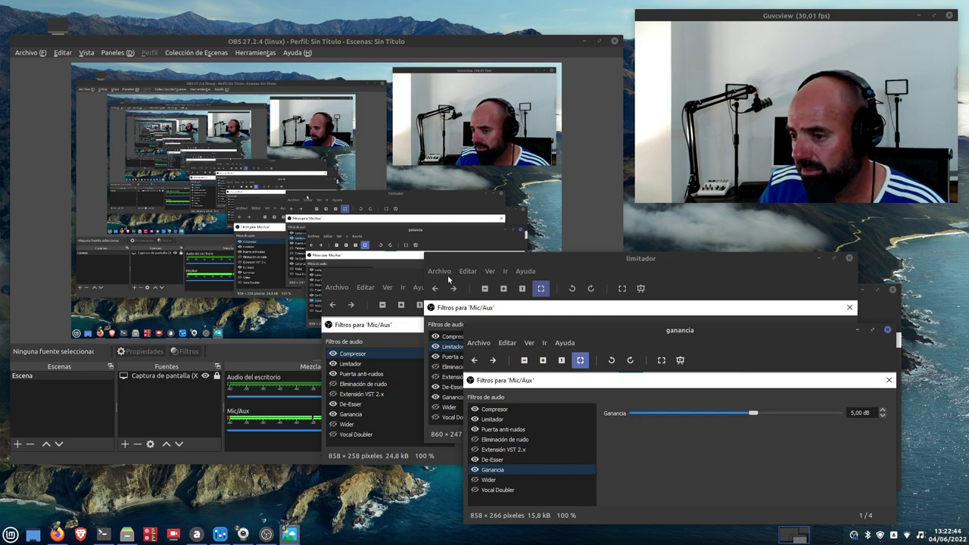
{"action": "left_click_drag", "start_coordinate": [810, 329], "coordinate": [861, 330]}
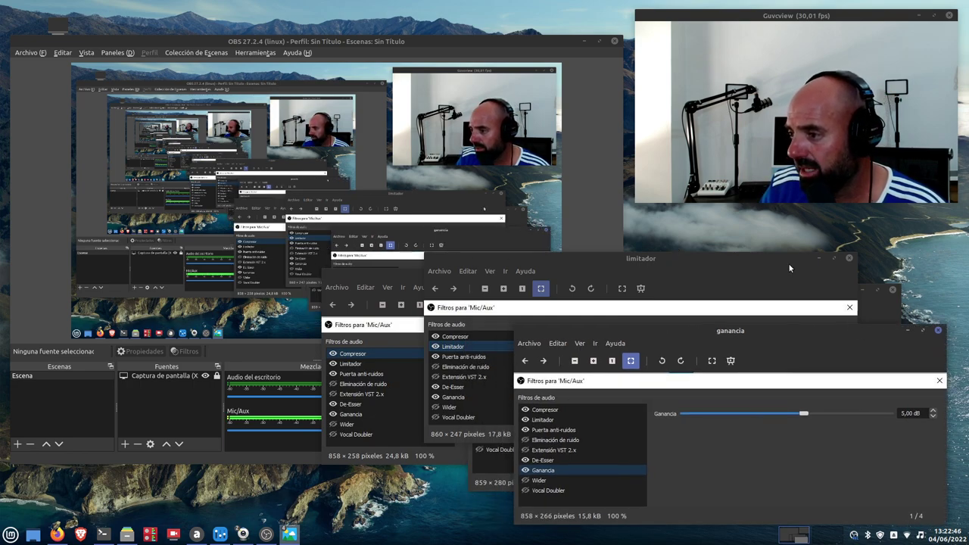
{"action": "left_click_drag", "start_coordinate": [788, 269], "coordinate": [818, 405]}
{"action": "left_click", "coordinate": [773, 296]}
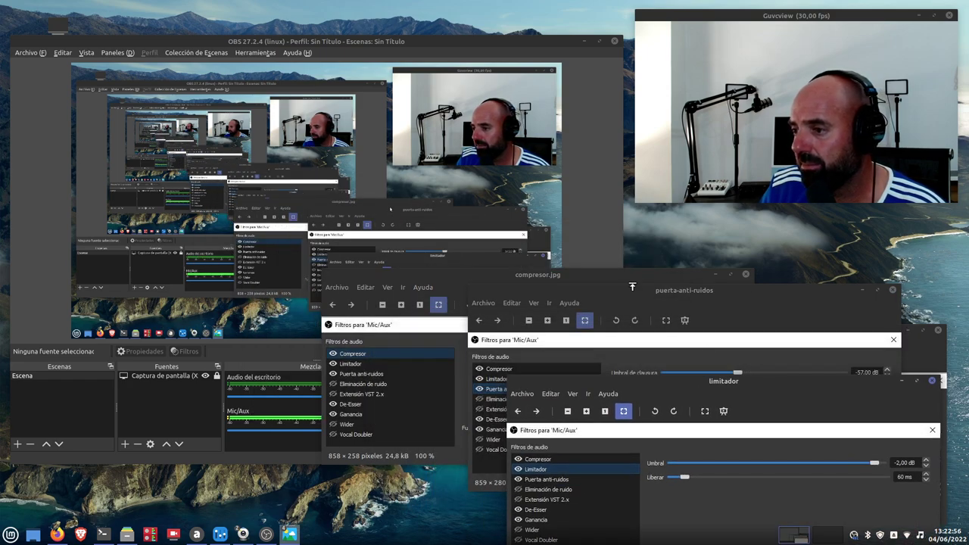
Step: Examine the compresor, limitador, puerta-anti-ruidos and ganancia filter settings one by one, minimizing each image window
{"action": "left_click_drag", "start_coordinate": [632, 282], "coordinate": [458, 171]}
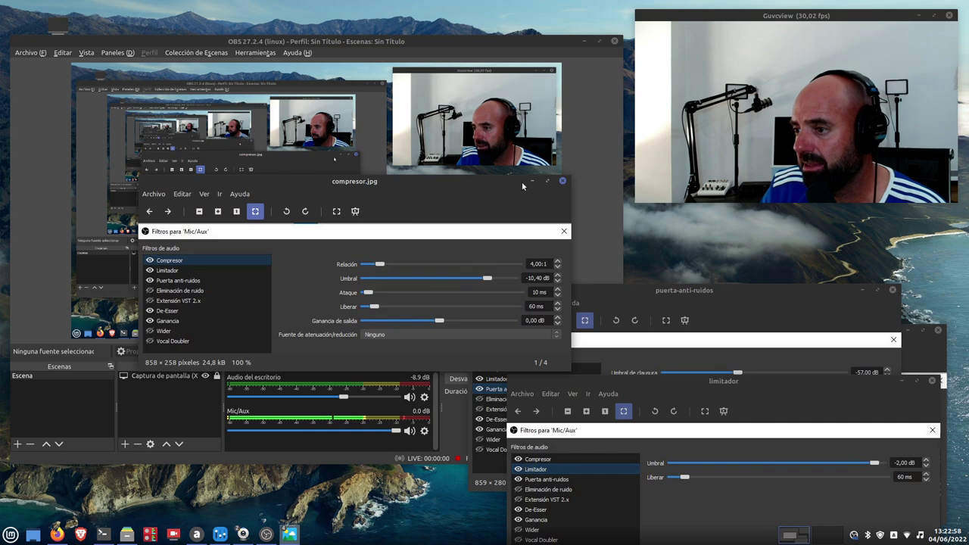
{"action": "left_click", "coordinate": [533, 184]}
{"action": "left_click_drag", "start_coordinate": [884, 376], "coordinate": [653, 246]}
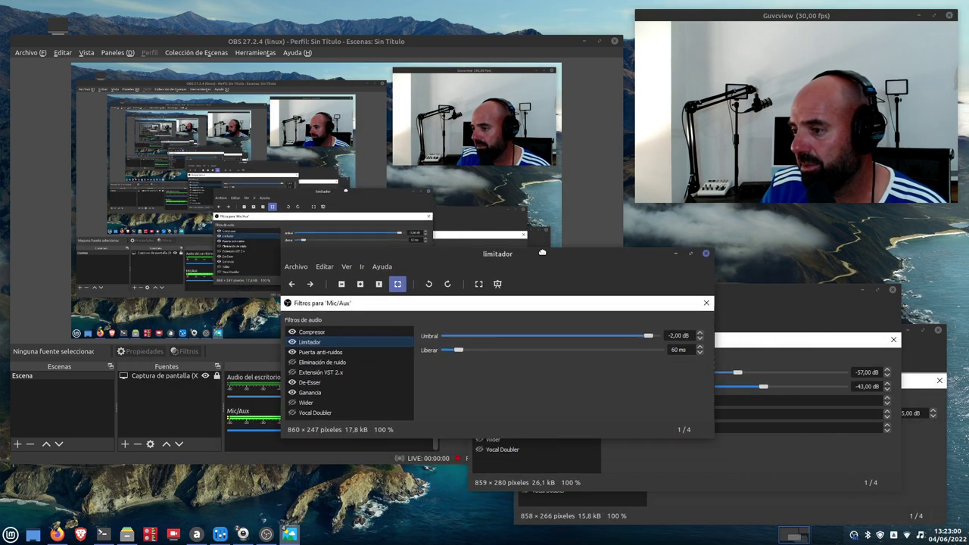
{"action": "left_click", "coordinate": [673, 252]}
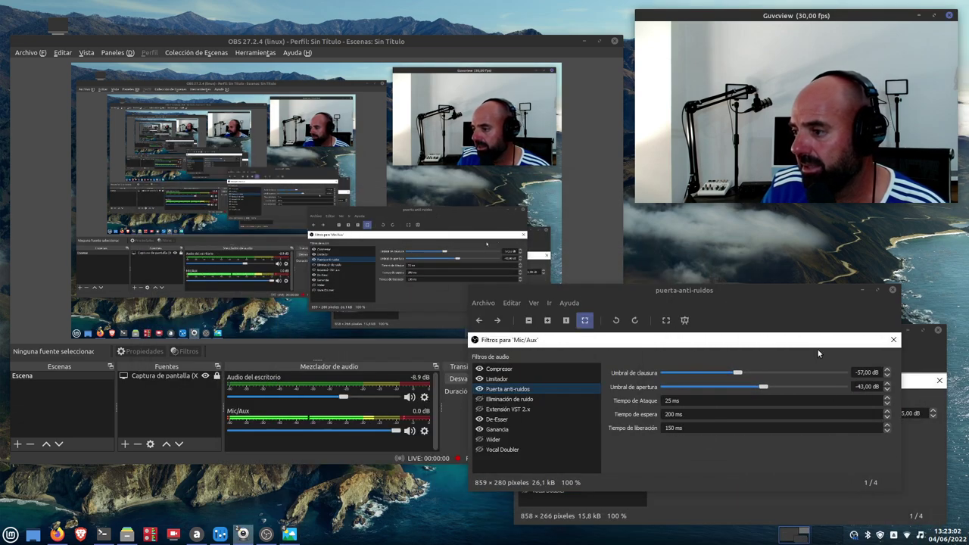
{"action": "left_click", "coordinate": [862, 289]}
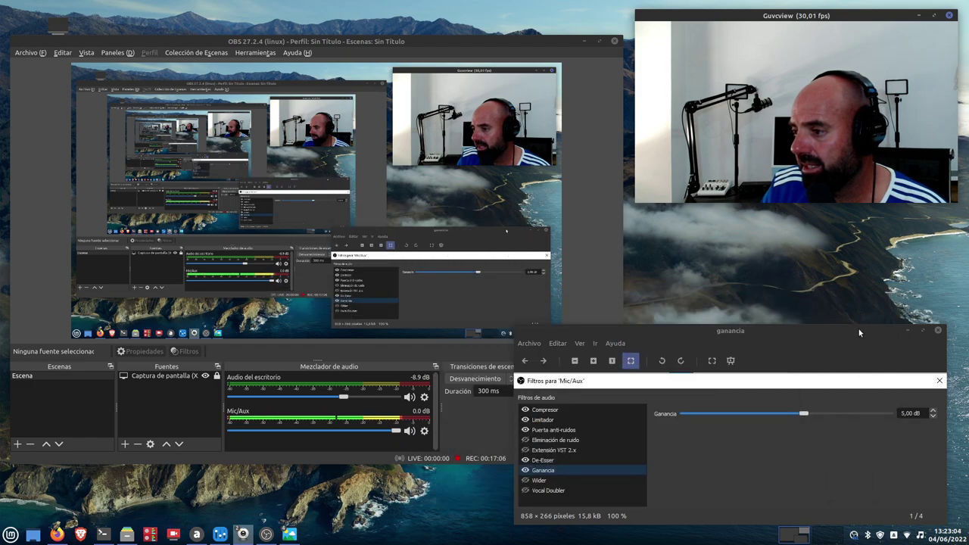
{"action": "left_click_drag", "start_coordinate": [859, 328], "coordinate": [752, 290]}
{"action": "left_click", "coordinate": [748, 276]}
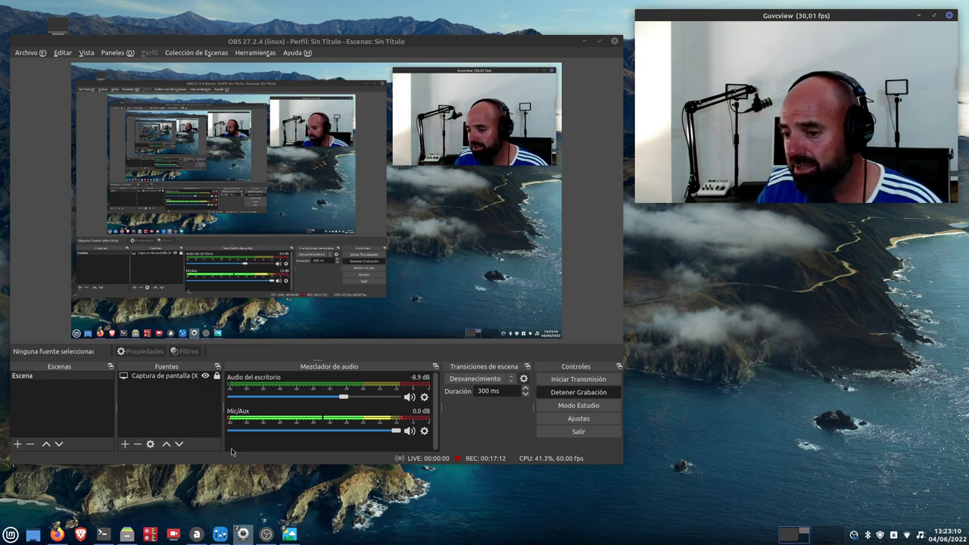
Step: Open the audio filters dialog of the Mic/Aux source in OBS and reposition it over the main window
{"action": "left_click", "coordinate": [424, 432]}
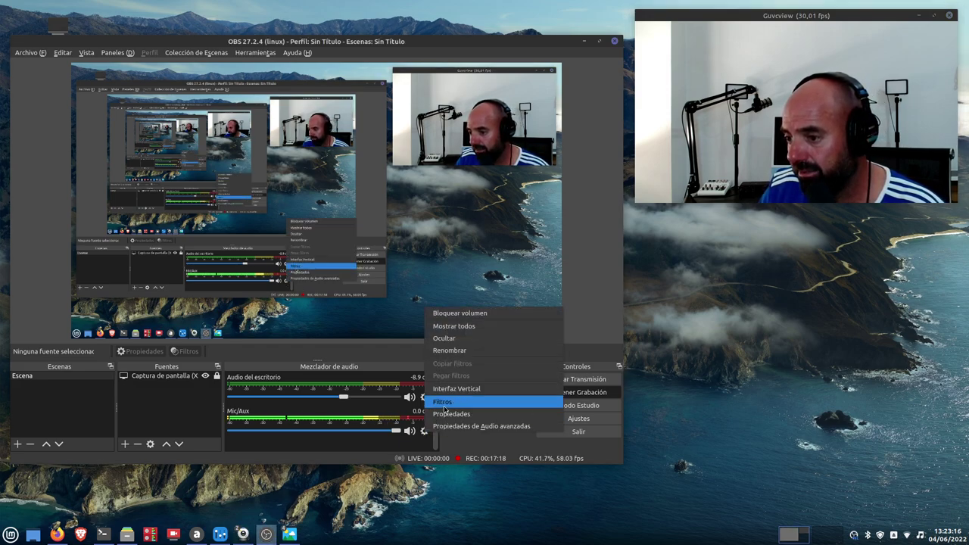
{"action": "left_click", "coordinate": [443, 401]}
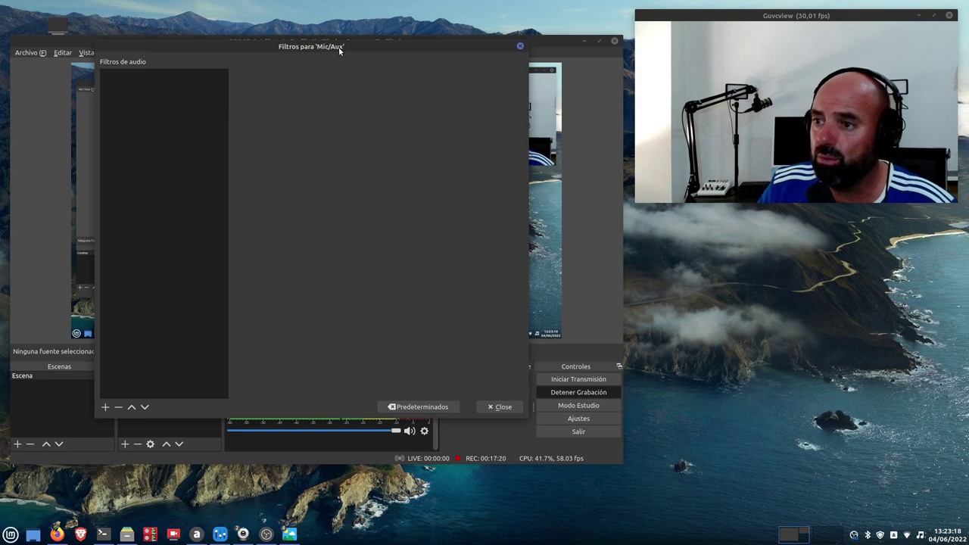
{"action": "left_click_drag", "start_coordinate": [331, 46], "coordinate": [309, 41]}
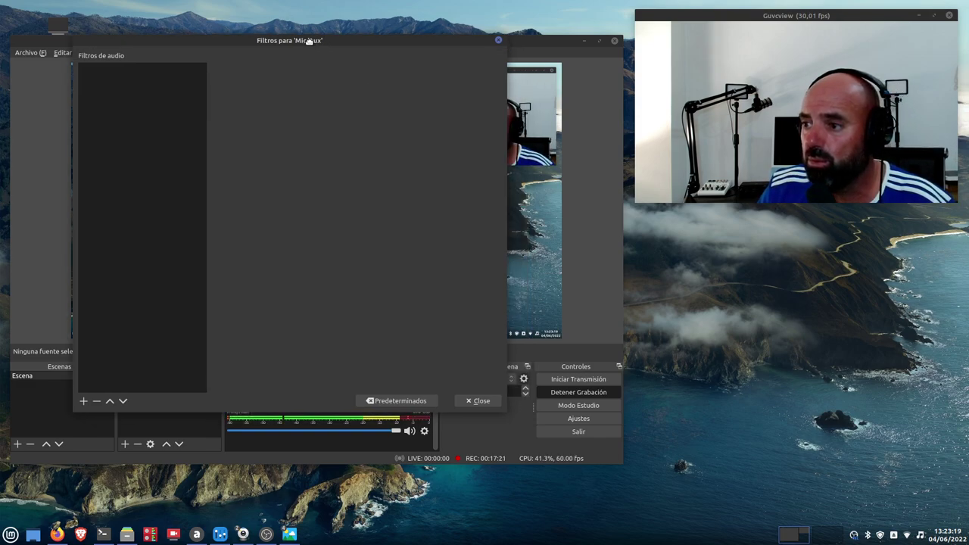
Step: Add a Compresor filter to the Mic/Aux source, keeping the suggested name
{"action": "left_click", "coordinate": [83, 401]}
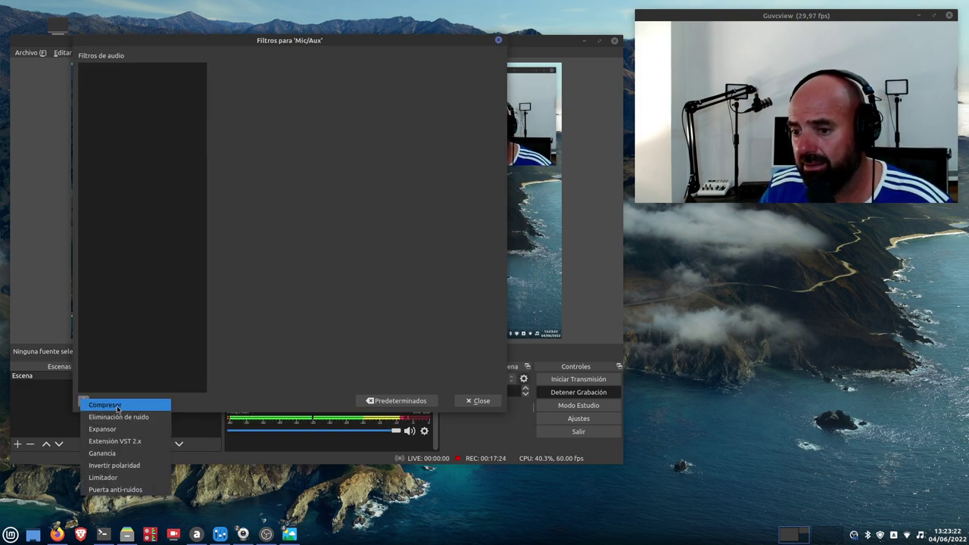
{"action": "left_click", "coordinate": [118, 406]}
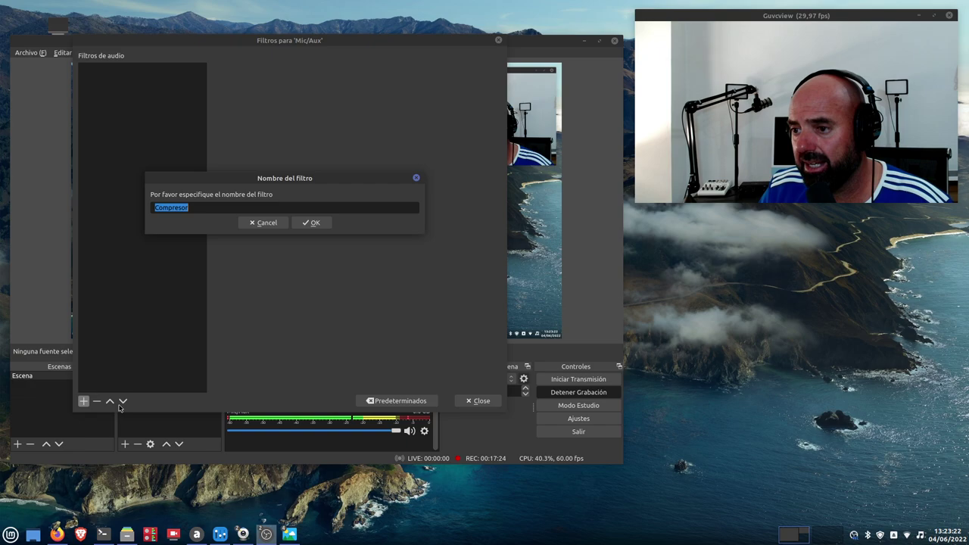
{"action": "left_click", "coordinate": [312, 222]}
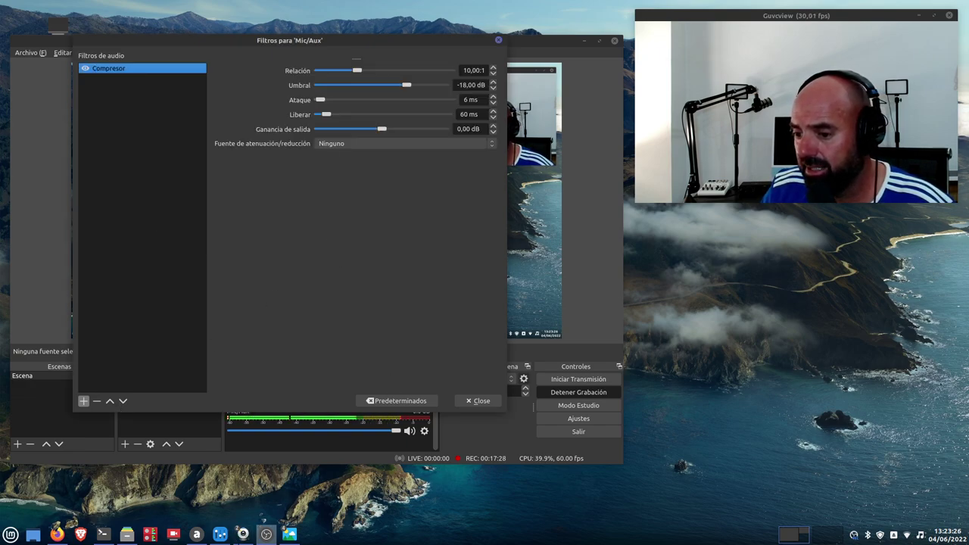
Step: Restore the compresor.jpg reference image, enlarge its window and place it below the settings of the filters dialog
{"action": "mouse_move", "coordinate": [297, 537]}
{"action": "left_click", "coordinate": [144, 497]}
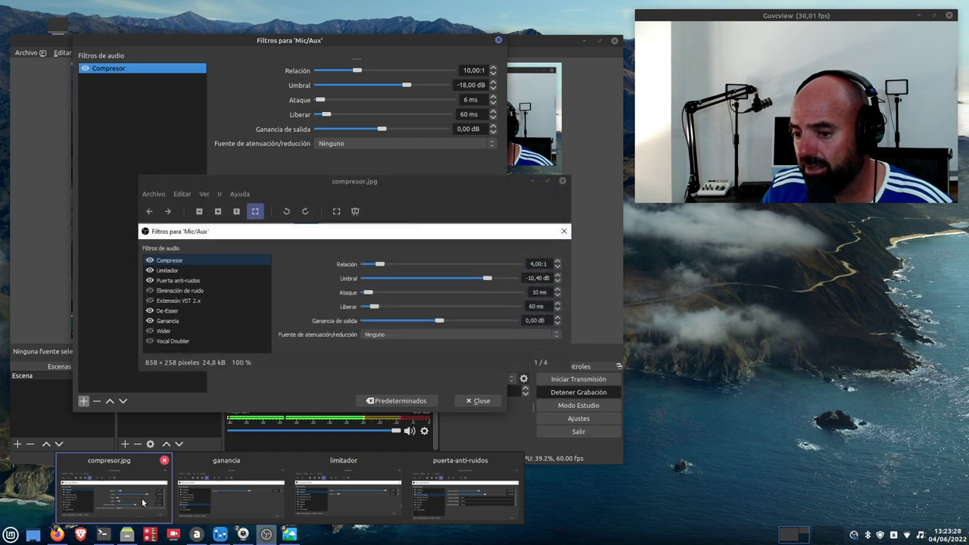
{"action": "left_click_drag", "start_coordinate": [337, 236], "coordinate": [500, 287]}
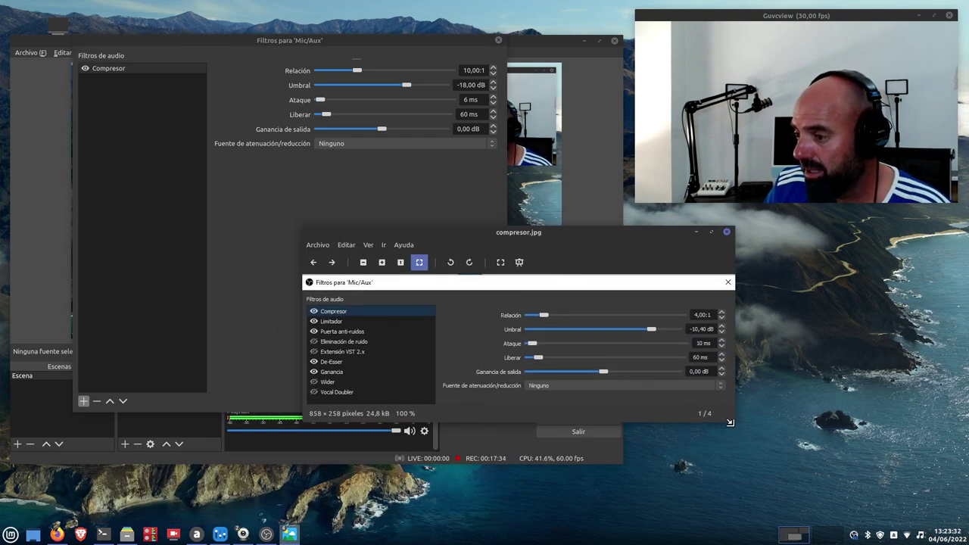
{"action": "left_click_drag", "start_coordinate": [735, 422], "coordinate": [894, 492]}
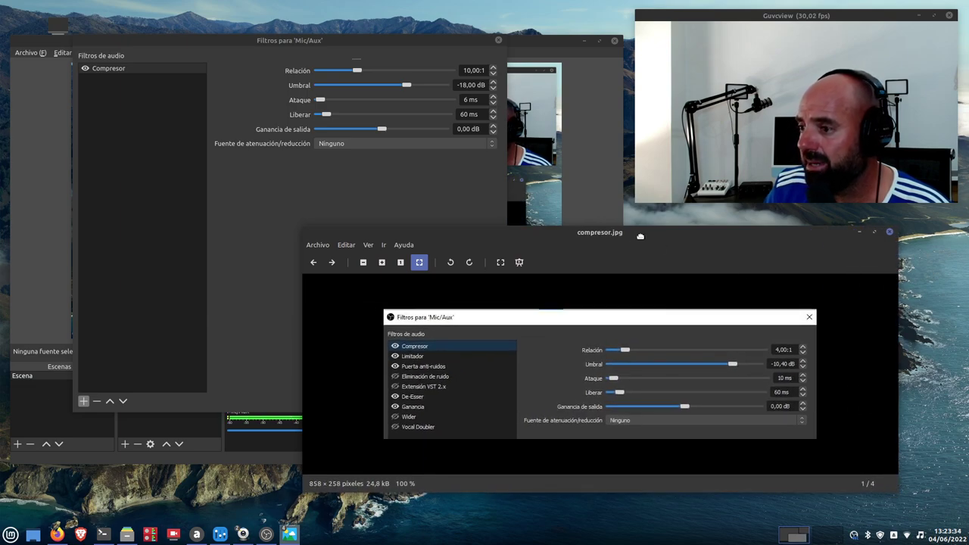
{"action": "left_click_drag", "start_coordinate": [638, 235], "coordinate": [667, 229]}
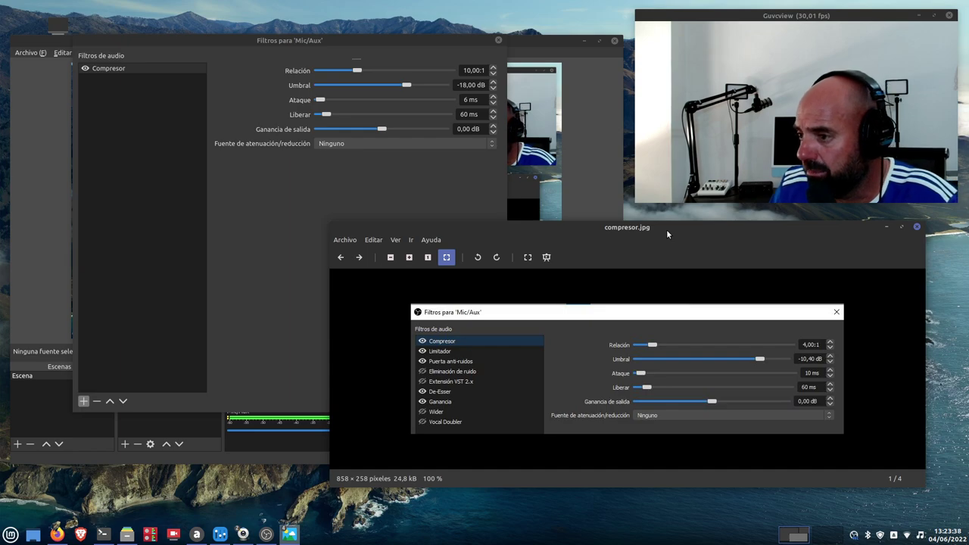
{"action": "left_click_drag", "start_coordinate": [666, 229], "coordinate": [641, 225]}
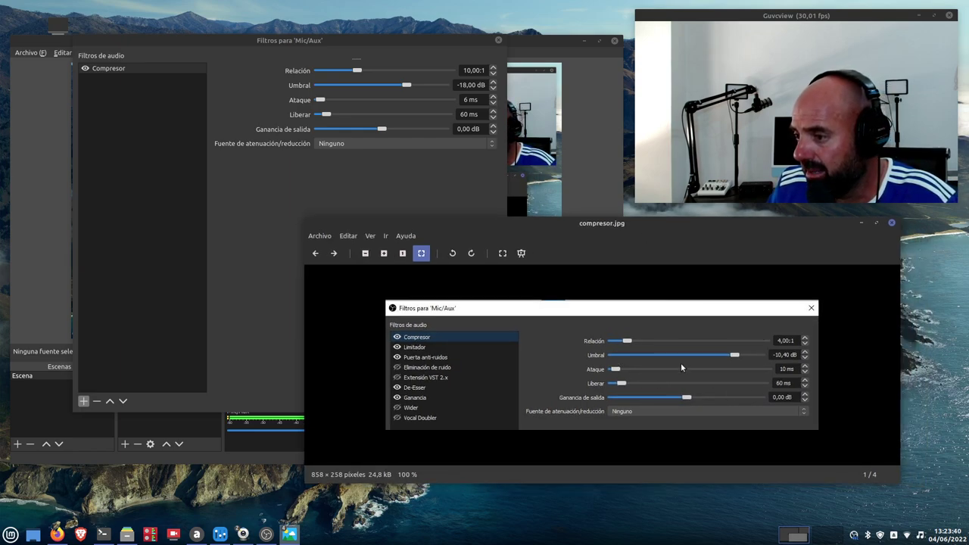
{"action": "left_click_drag", "start_coordinate": [709, 232], "coordinate": [708, 224]}
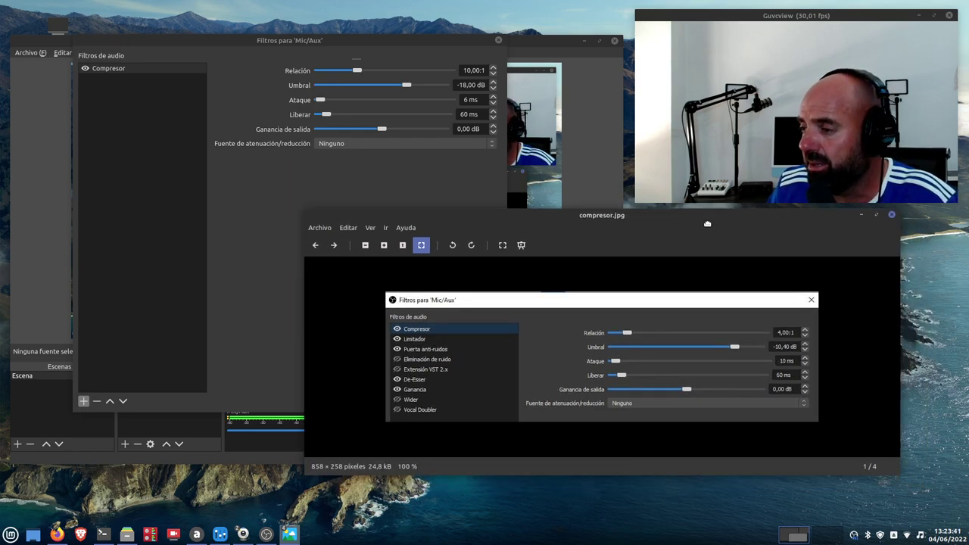
Step: Set the compressor's Relación to 4,00:1, following the compresor.jpg reference image
{"action": "left_click", "coordinate": [427, 56]}
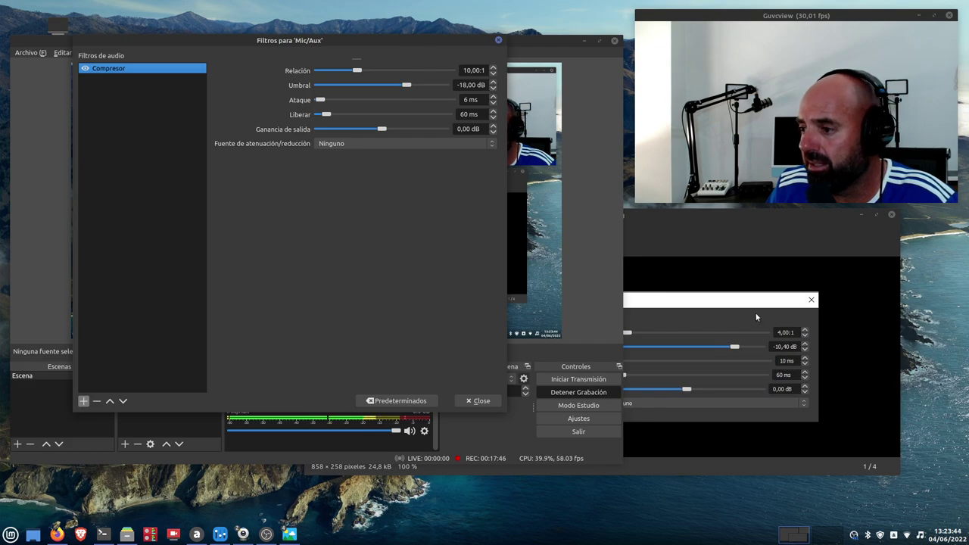
{"action": "left_click", "coordinate": [759, 217]}
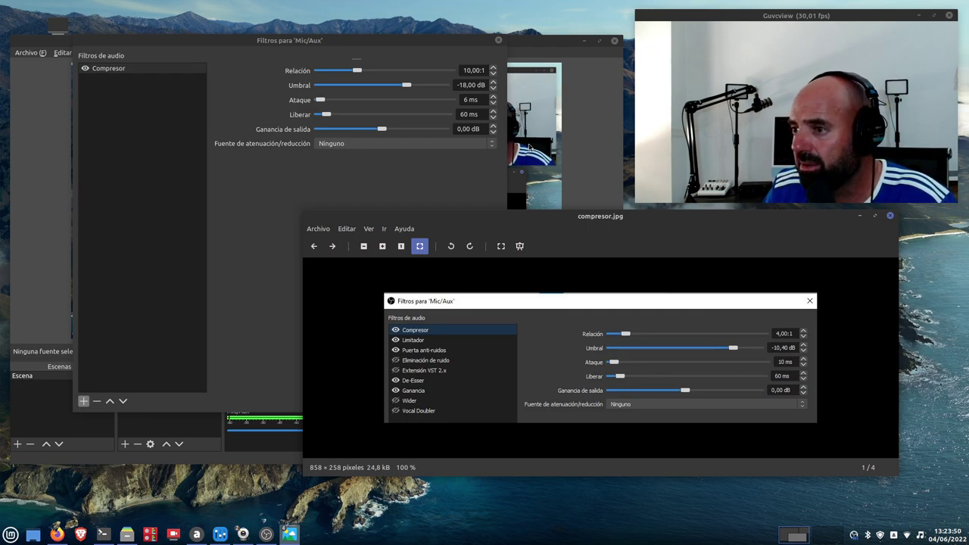
{"action": "left_click", "coordinate": [408, 50]}
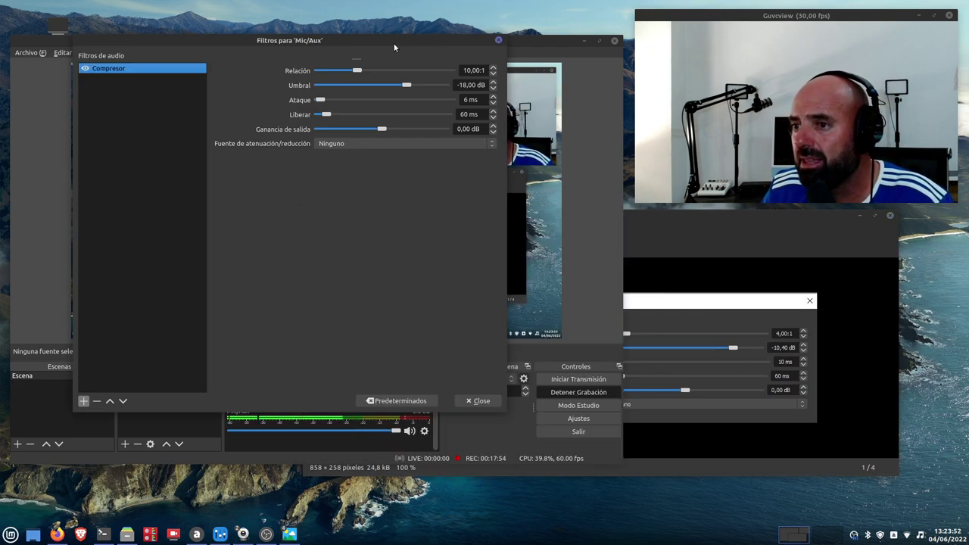
{"action": "left_click", "coordinate": [493, 68]}
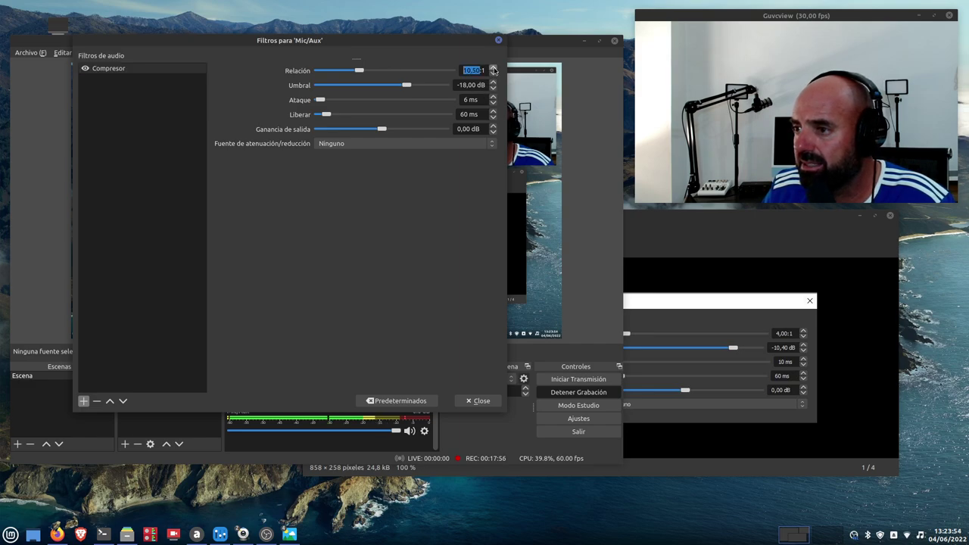
{"action": "left_click", "coordinate": [493, 74]}
{"action": "left_click", "coordinate": [493, 75]}
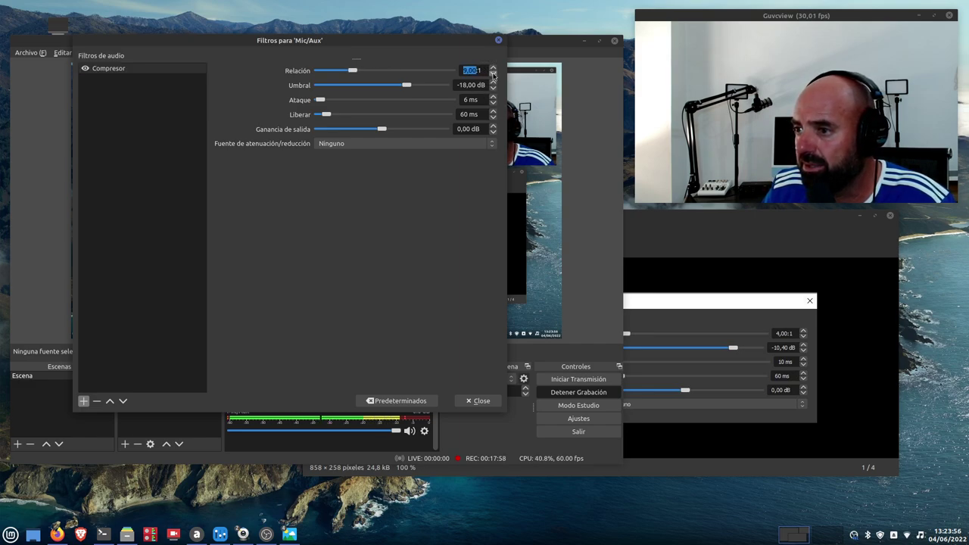
{"action": "left_click", "coordinate": [493, 74]}
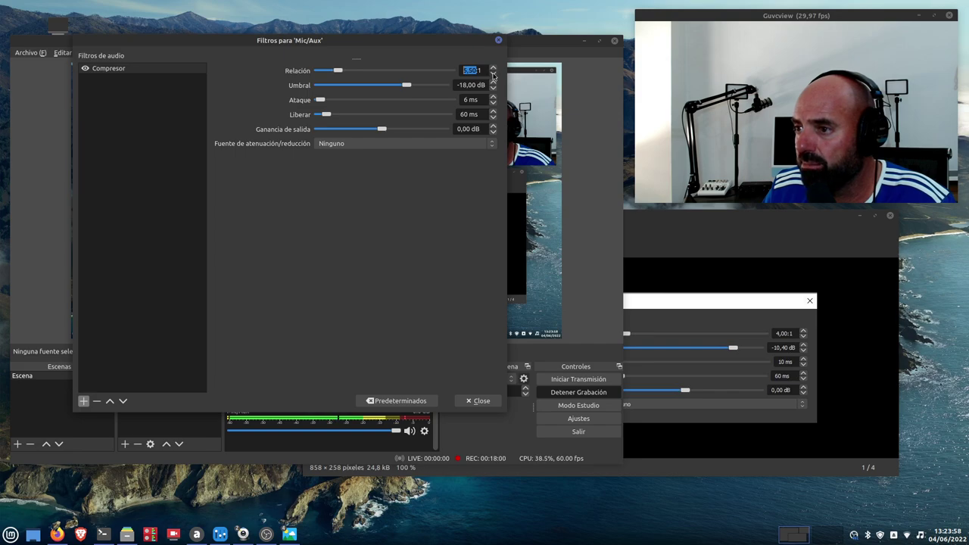
{"action": "left_click", "coordinate": [493, 74]}
{"action": "left_click", "coordinate": [493, 75]}
{"action": "left_click", "coordinate": [493, 74]}
{"action": "left_click", "coordinate": [493, 74]}
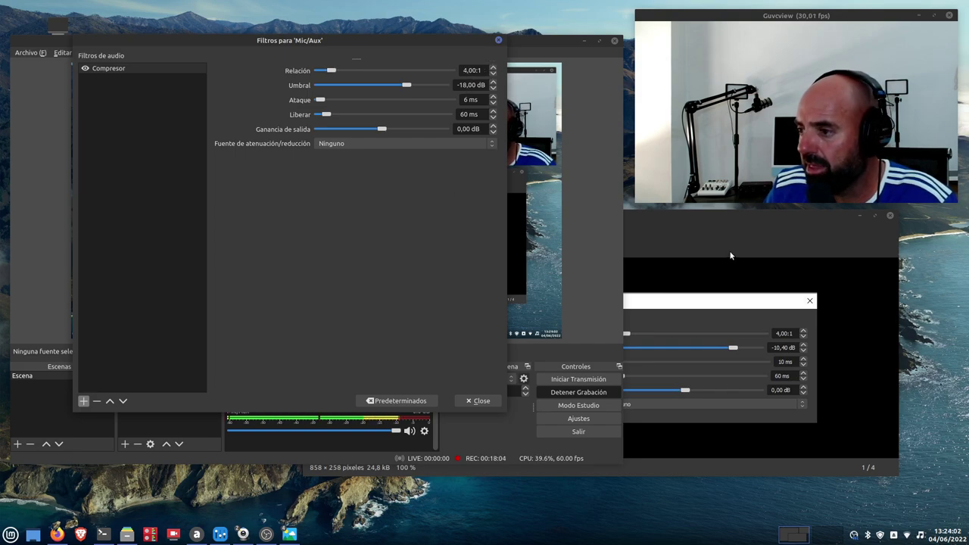
Step: Check the threshold in compresor.jpg and set the compressor's Umbral to -10,40 dB
{"action": "left_click", "coordinate": [740, 229]}
{"action": "left_click_drag", "start_coordinate": [741, 229], "coordinate": [772, 233]}
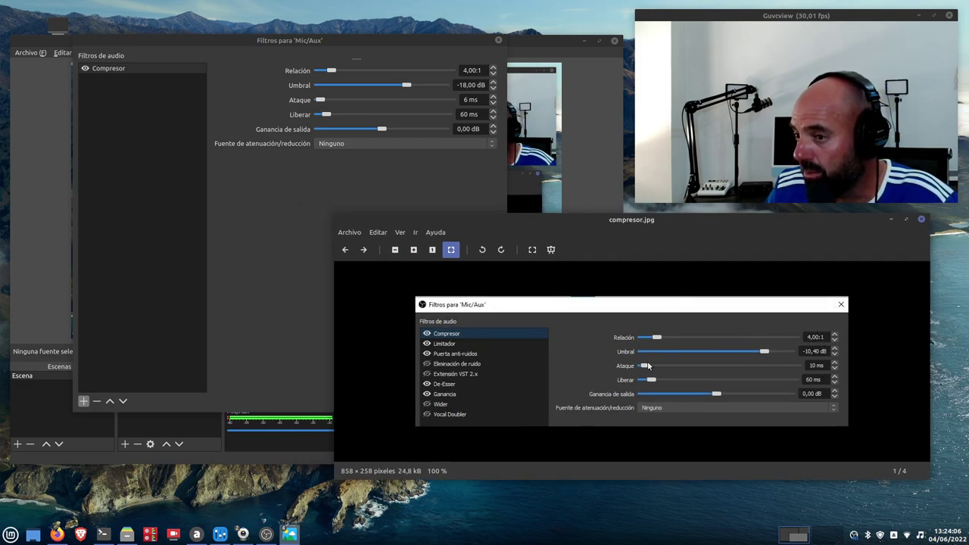
{"action": "left_click", "coordinate": [493, 83]}
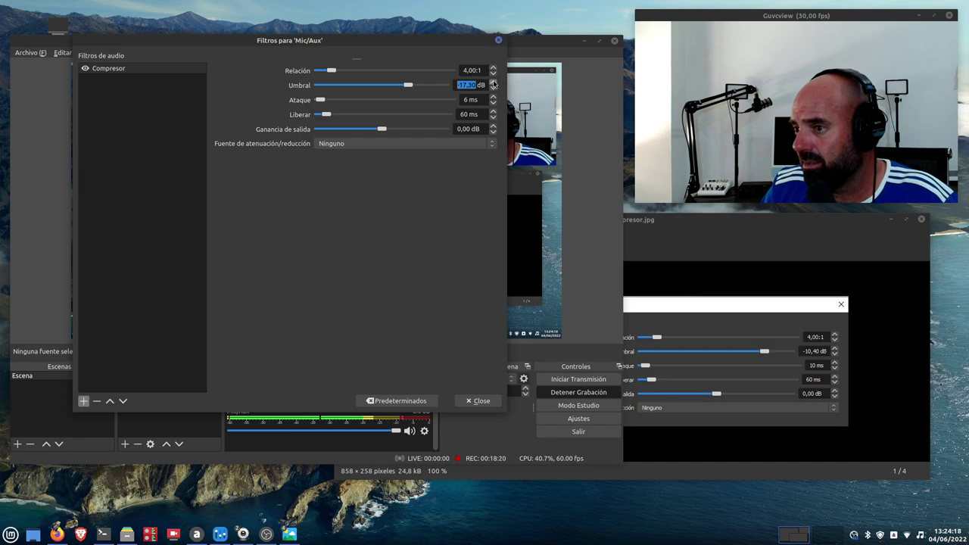
{"action": "left_click", "coordinate": [493, 83]}
{"action": "left_click", "coordinate": [493, 83]}
{"action": "left_click", "coordinate": [493, 83]}
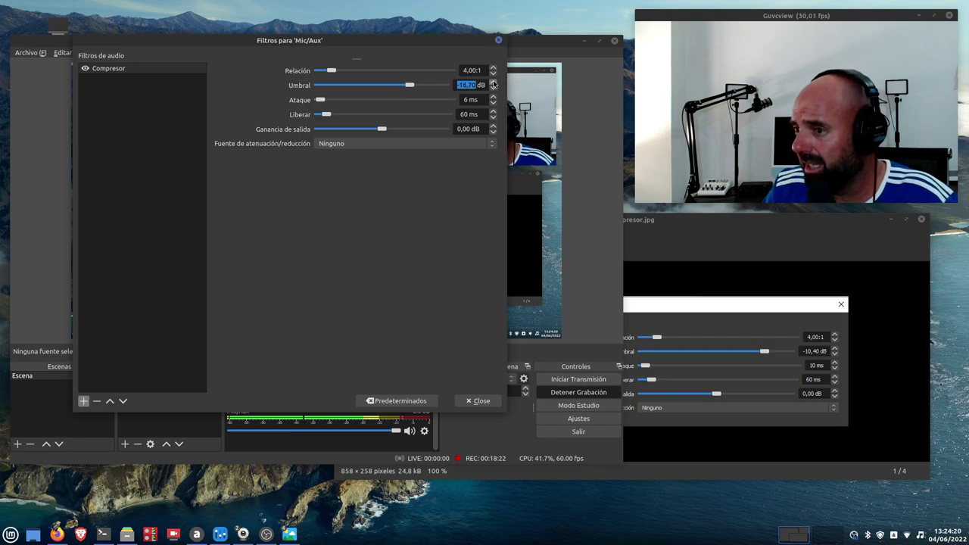
{"action": "left_click", "coordinate": [493, 83]}
{"action": "left_click", "coordinate": [493, 83]}
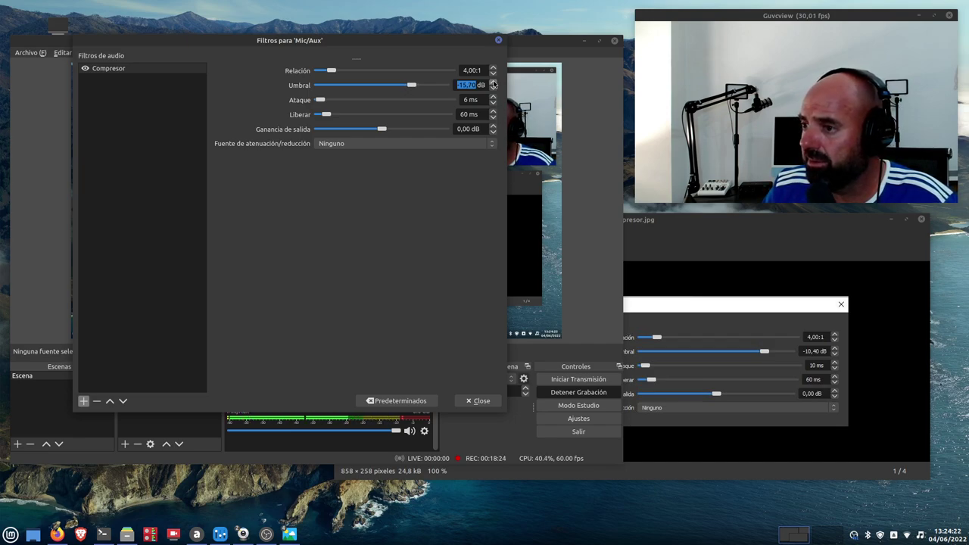
{"action": "left_click", "coordinate": [493, 82]}
{"action": "left_click", "coordinate": [494, 82]}
{"action": "left_click", "coordinate": [493, 83]}
{"action": "left_click", "coordinate": [494, 83]}
{"action": "left_click", "coordinate": [493, 82]}
{"action": "left_click", "coordinate": [493, 82]}
{"action": "left_click", "coordinate": [493, 82]}
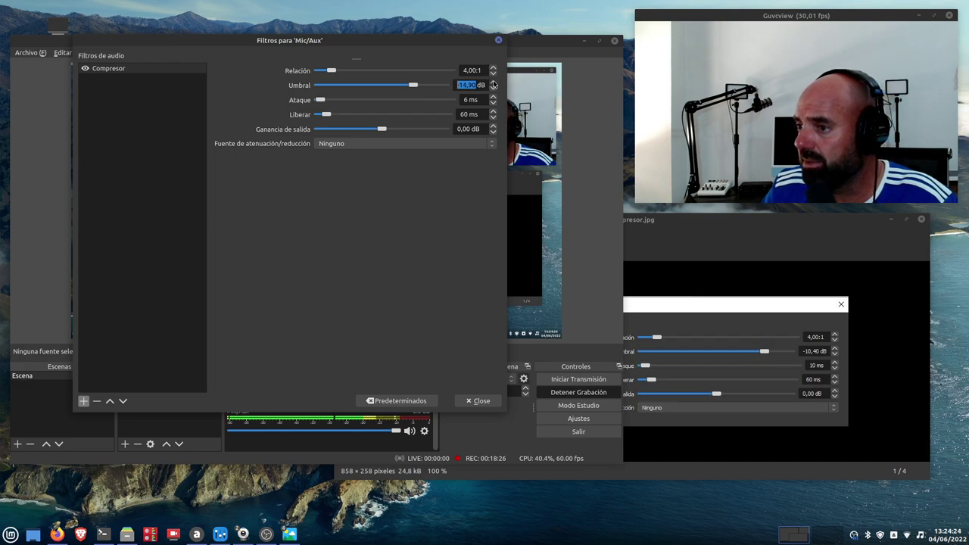
{"action": "left_click", "coordinate": [493, 83]}
{"action": "left_click", "coordinate": [493, 82]}
{"action": "left_click", "coordinate": [493, 82]}
{"action": "left_click", "coordinate": [493, 83]}
{"action": "left_click", "coordinate": [493, 82]}
{"action": "left_click", "coordinate": [493, 82]}
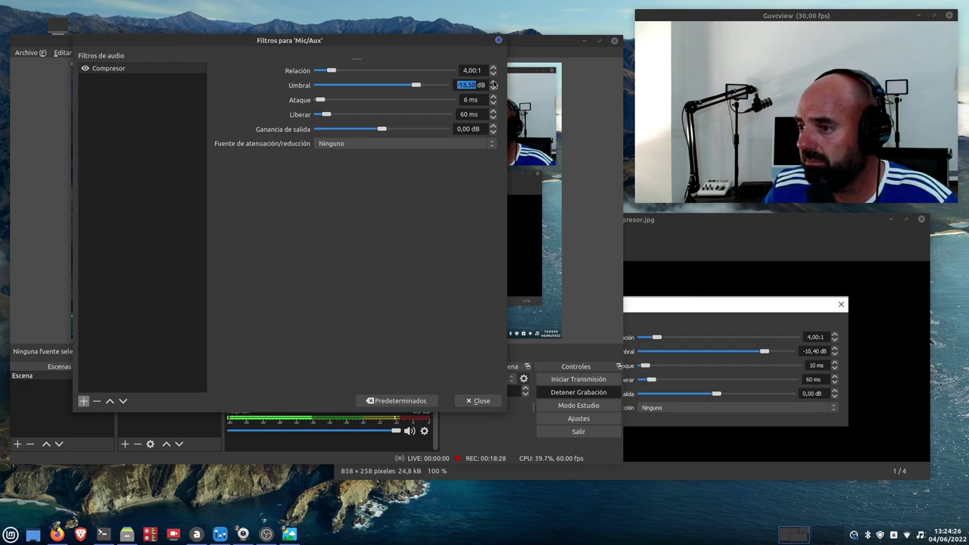
{"action": "left_click", "coordinate": [493, 83]}
{"action": "left_click", "coordinate": [493, 83]}
{"action": "left_click", "coordinate": [493, 83]}
{"action": "left_click", "coordinate": [493, 83]}
{"action": "left_click", "coordinate": [493, 82]}
{"action": "left_click", "coordinate": [493, 82]}
{"action": "left_click", "coordinate": [493, 83]}
{"action": "left_click", "coordinate": [493, 83]}
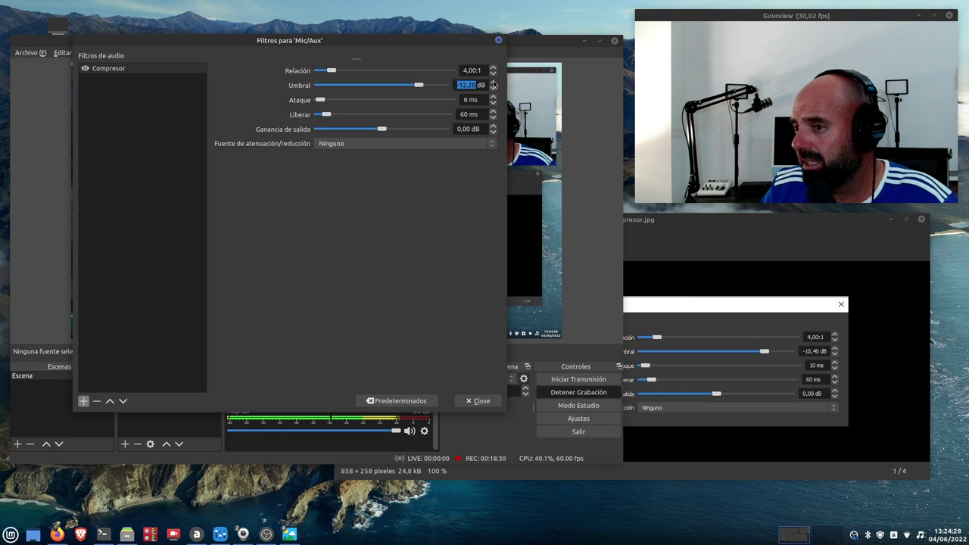
{"action": "left_click", "coordinate": [493, 83]}
{"action": "left_click", "coordinate": [493, 83]}
{"action": "left_click", "coordinate": [493, 83]}
{"action": "left_click", "coordinate": [493, 83]}
{"action": "left_click", "coordinate": [493, 83]}
{"action": "left_click", "coordinate": [493, 82]}
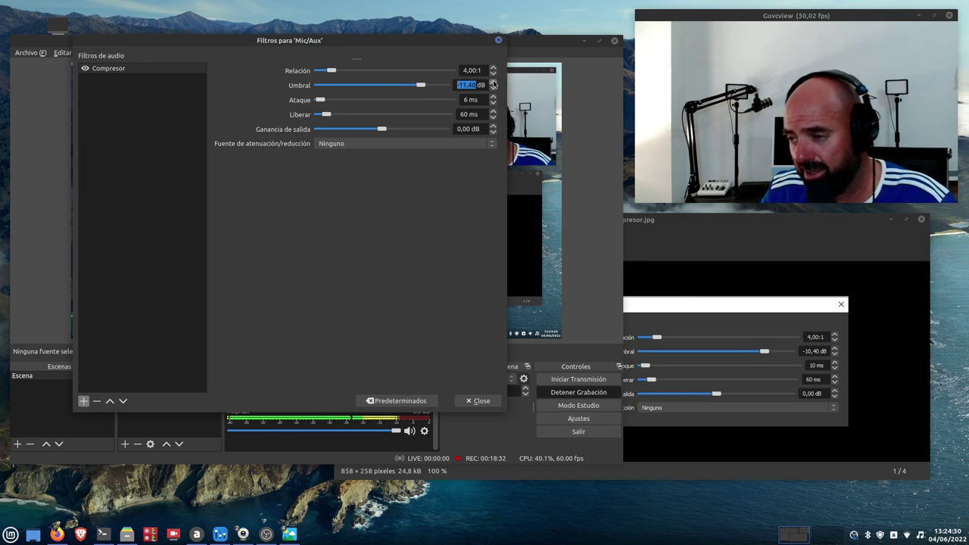
{"action": "left_click", "coordinate": [493, 83]}
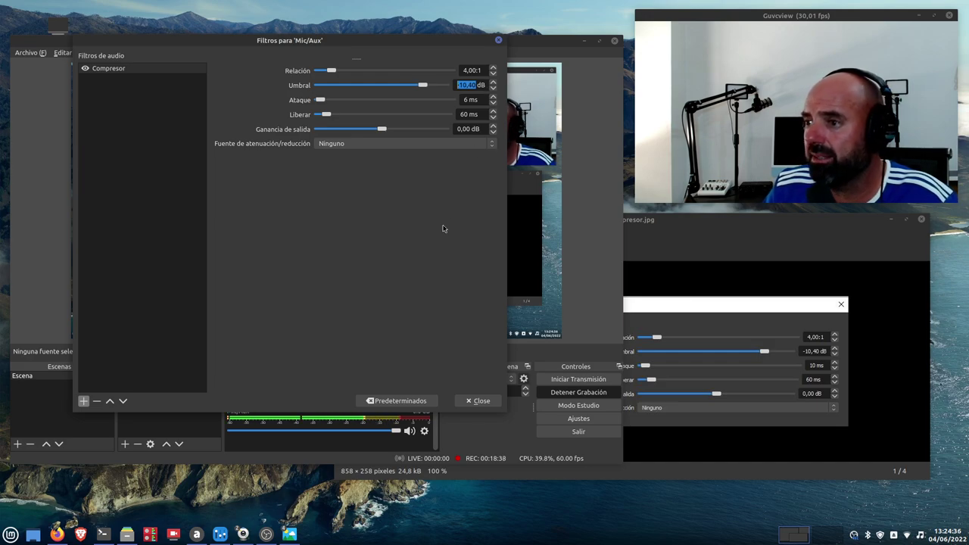
Step: Check the attack time in compresor.jpg and set the compressor's Ataque to 10 ms
{"action": "left_click", "coordinate": [755, 294]}
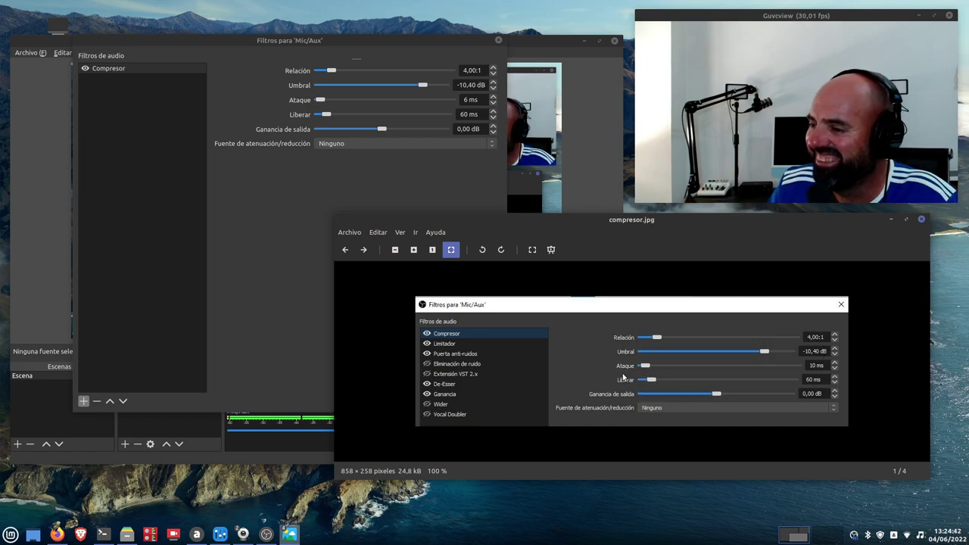
{"action": "left_click_drag", "start_coordinate": [709, 228], "coordinate": [677, 238]}
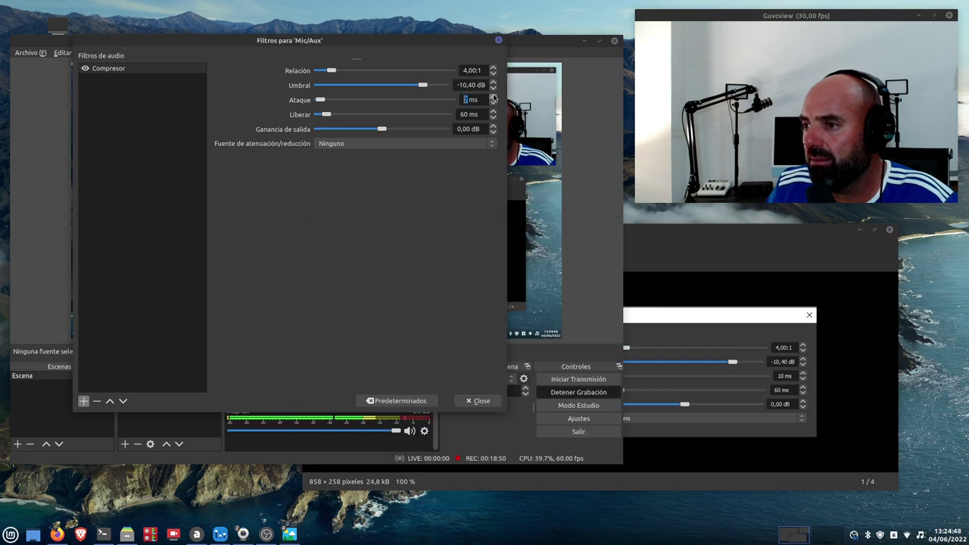
{"action": "left_click", "coordinate": [493, 97]}
{"action": "left_click", "coordinate": [493, 97]}
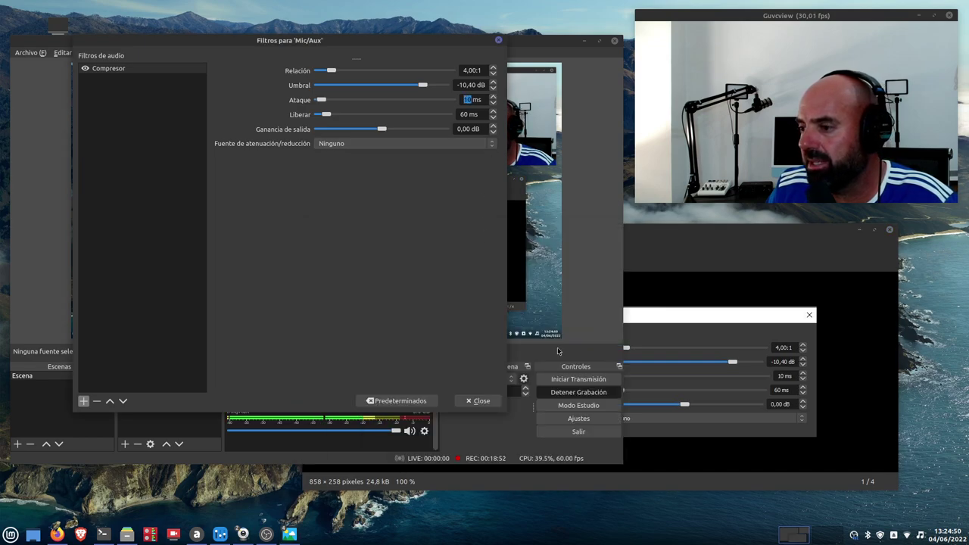
Step: Compare the compressor's remaining settings with compresor.jpg, repositioning the image window over the filters dialog
{"action": "left_click", "coordinate": [771, 292]}
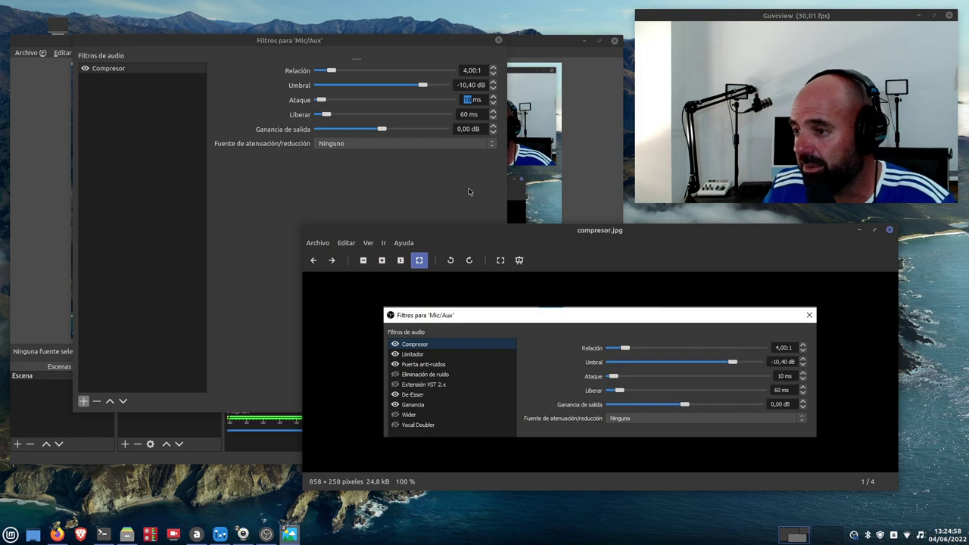
{"action": "key", "text": "alt+Tab"}
{"action": "left_click", "coordinate": [742, 259]}
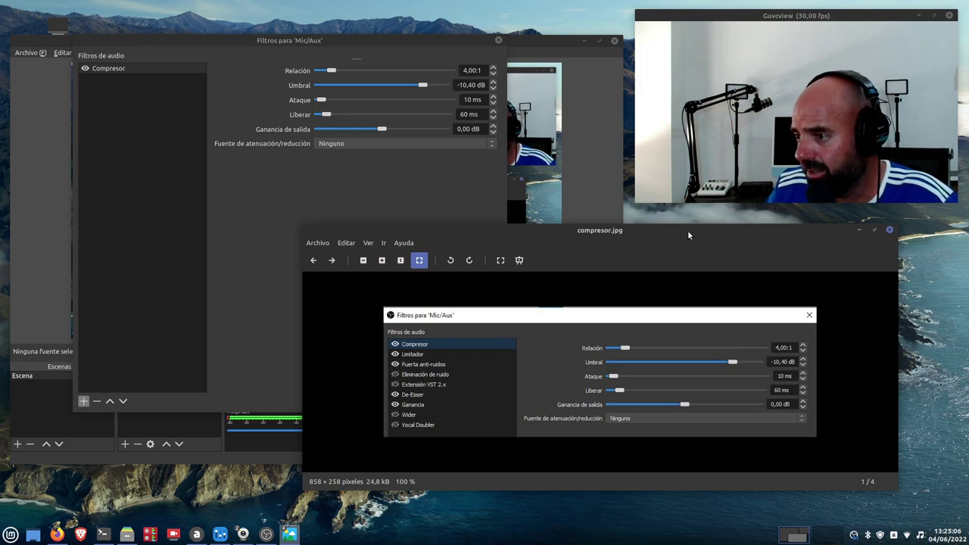
{"action": "left_click_drag", "start_coordinate": [688, 232], "coordinate": [588, 202]}
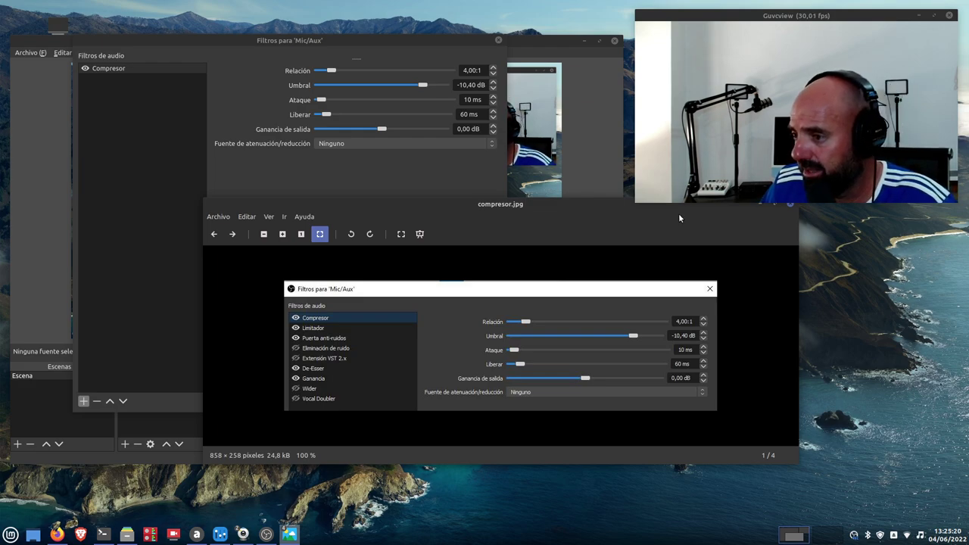
{"action": "left_click_drag", "start_coordinate": [680, 215], "coordinate": [607, 243]}
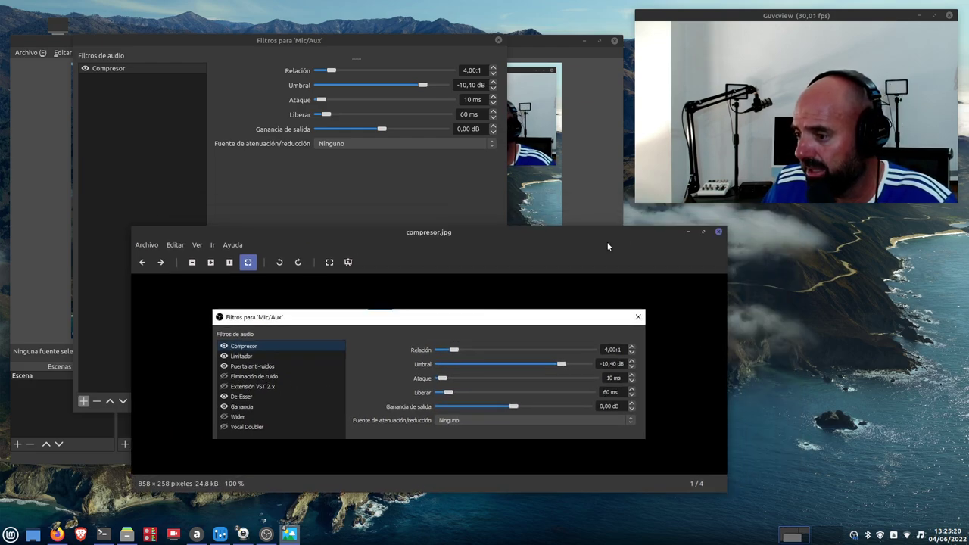
Step: Minimize the compresor.jpg window and bring up the limitador reference image
{"action": "left_click", "coordinate": [689, 233]}
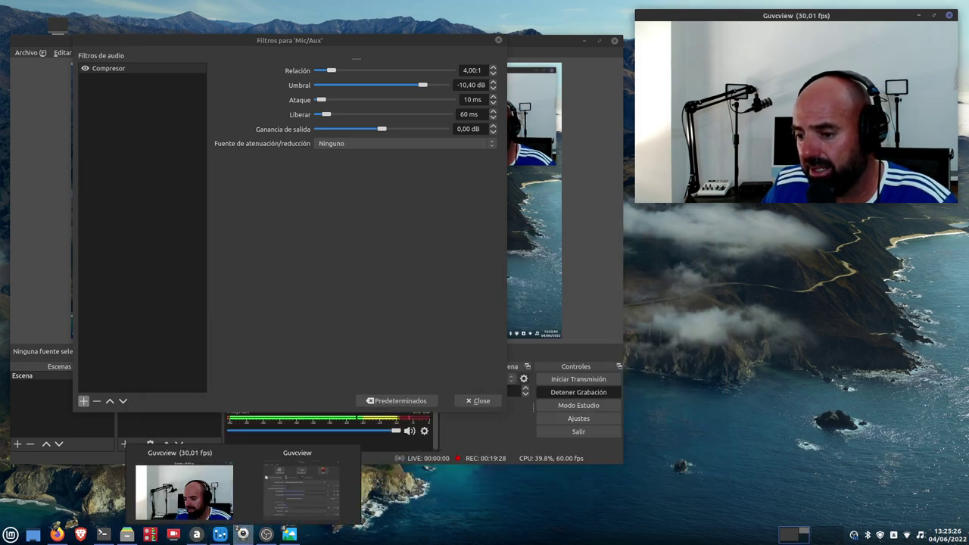
{"action": "mouse_move", "coordinate": [291, 539]}
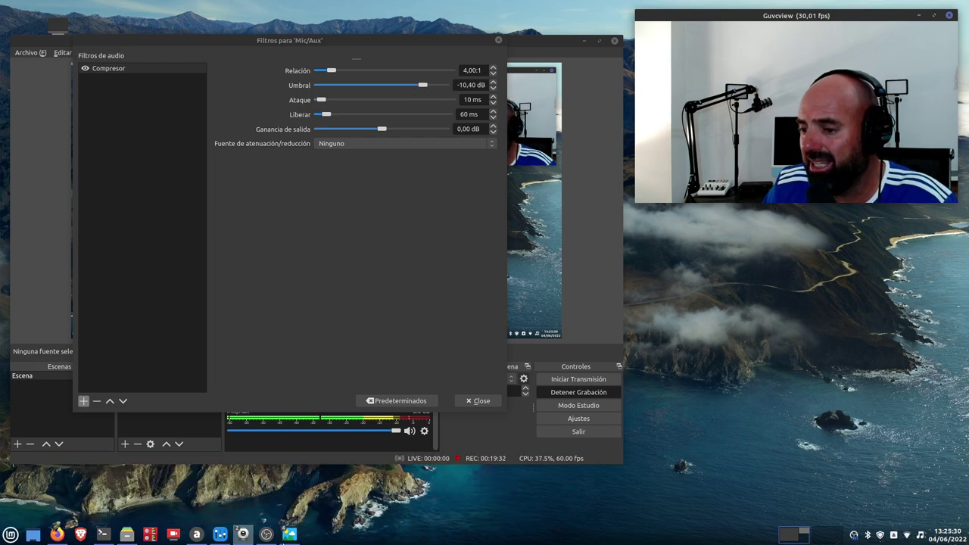
{"action": "left_click", "coordinate": [336, 497]}
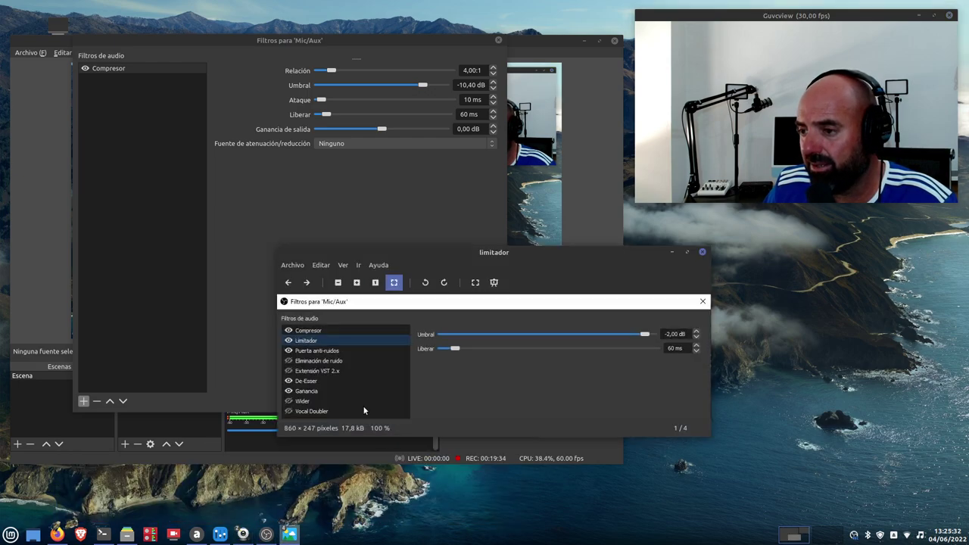
Step: Move the limitador reference image clear of the filters dialog and add a Limitador filter to Mic/Aux with its default name
{"action": "left_click_drag", "start_coordinate": [515, 266], "coordinate": [680, 315]}
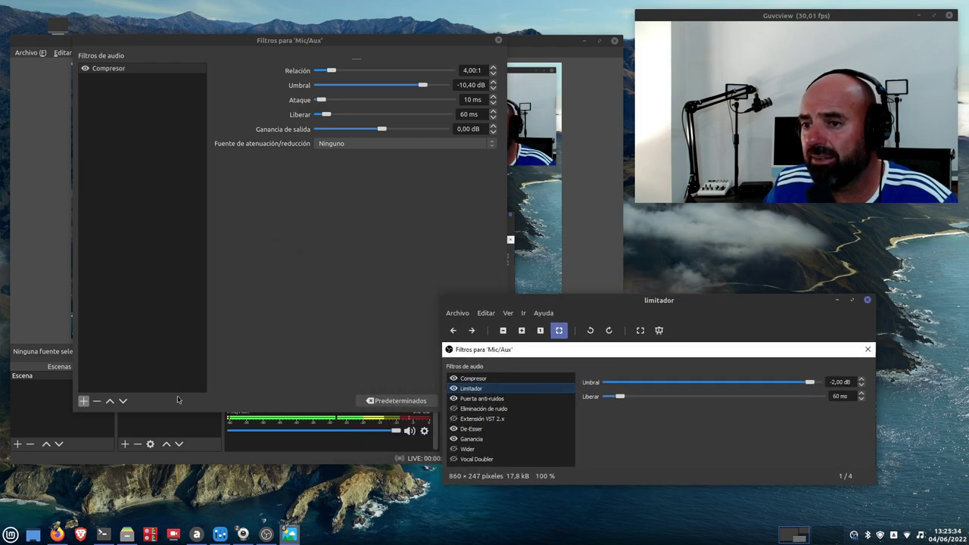
{"action": "left_click", "coordinate": [85, 401]}
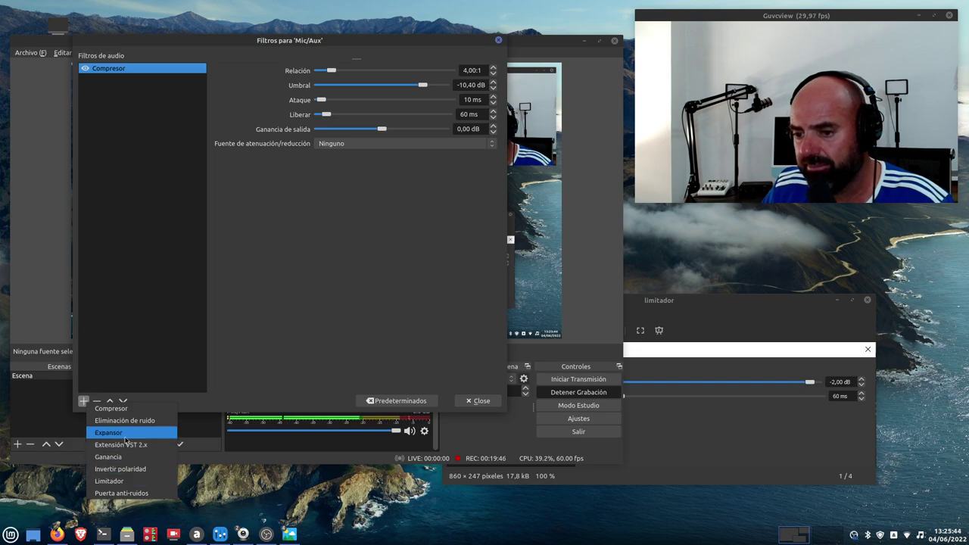
{"action": "left_click", "coordinate": [112, 481]}
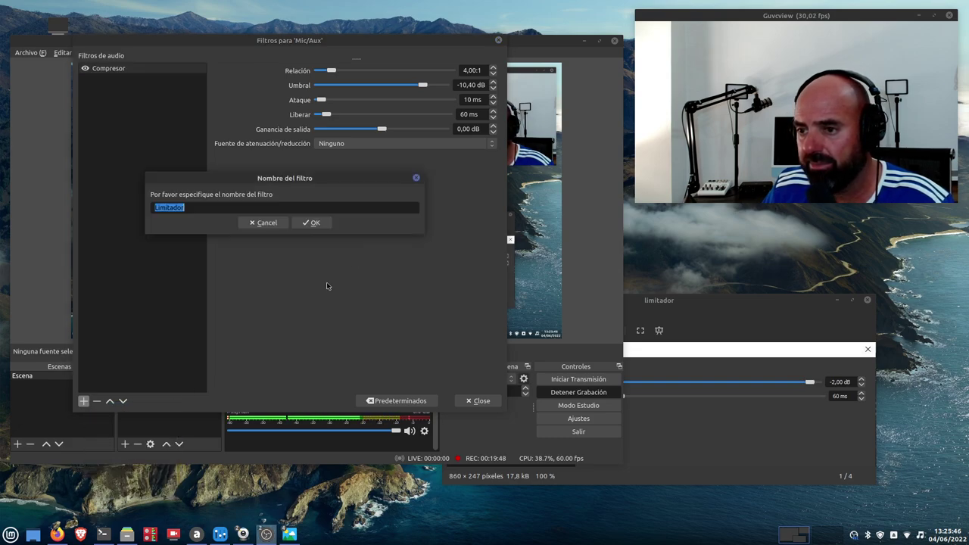
{"action": "left_click", "coordinate": [314, 223]}
Step: Check the limiter settings in the limitador reference image and set the limiter's Umbral to -2,00 dB
{"action": "left_click", "coordinate": [750, 434]}
{"action": "left_click_drag", "start_coordinate": [685, 303], "coordinate": [722, 320]}
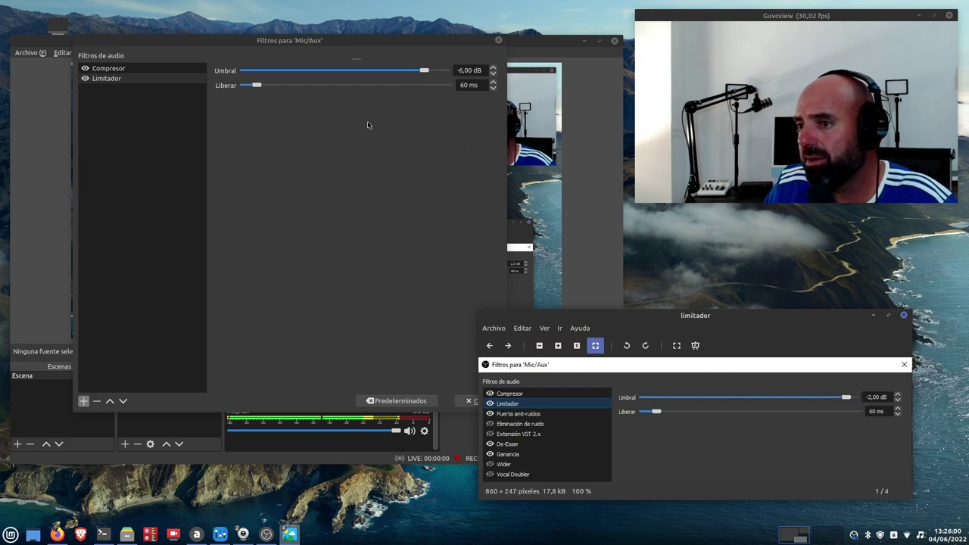
{"action": "left_click", "coordinate": [494, 67]}
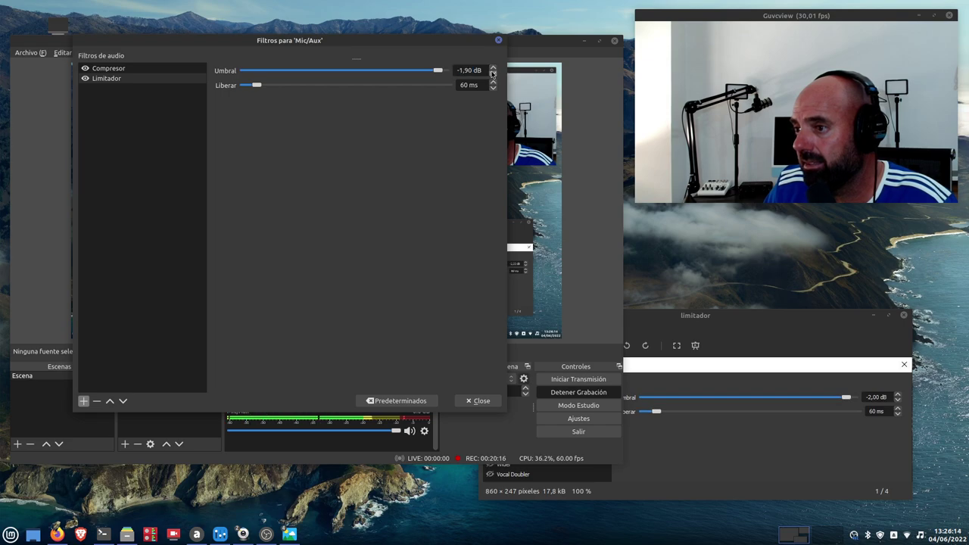
{"action": "left_click", "coordinate": [867, 399]}
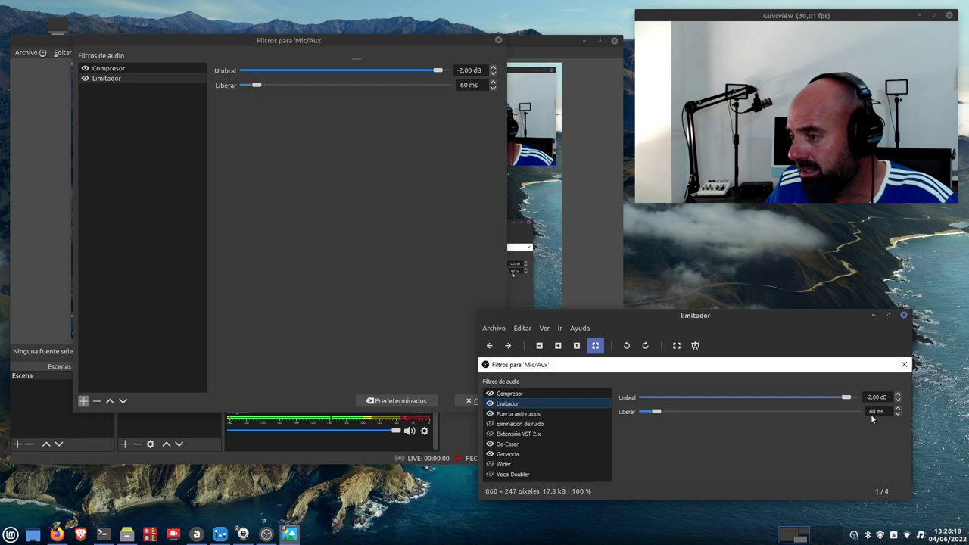
{"action": "left_click", "coordinate": [395, 149]}
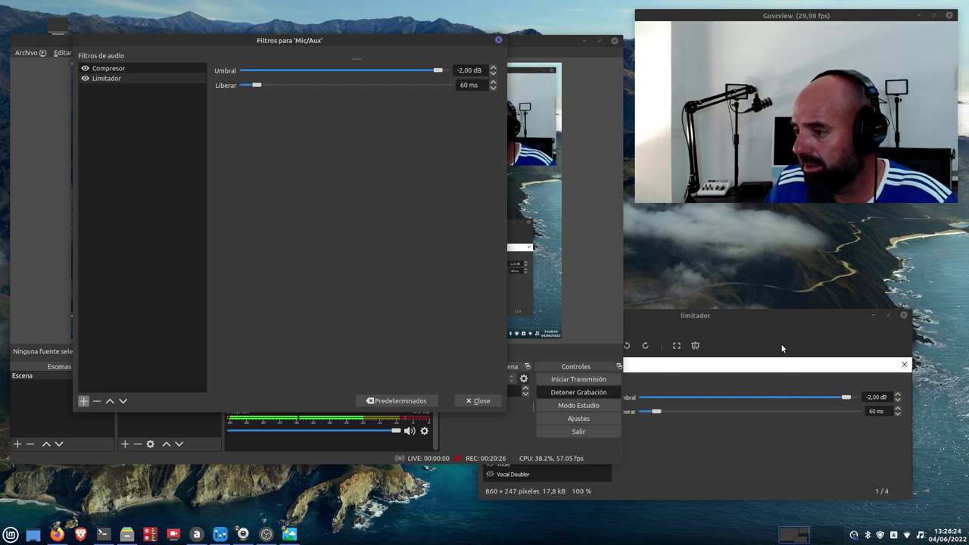
Step: Minimize the limitador reference image and bring up the puerta-anti-ruidos reference image
{"action": "left_click_drag", "start_coordinate": [768, 325], "coordinate": [706, 273]}
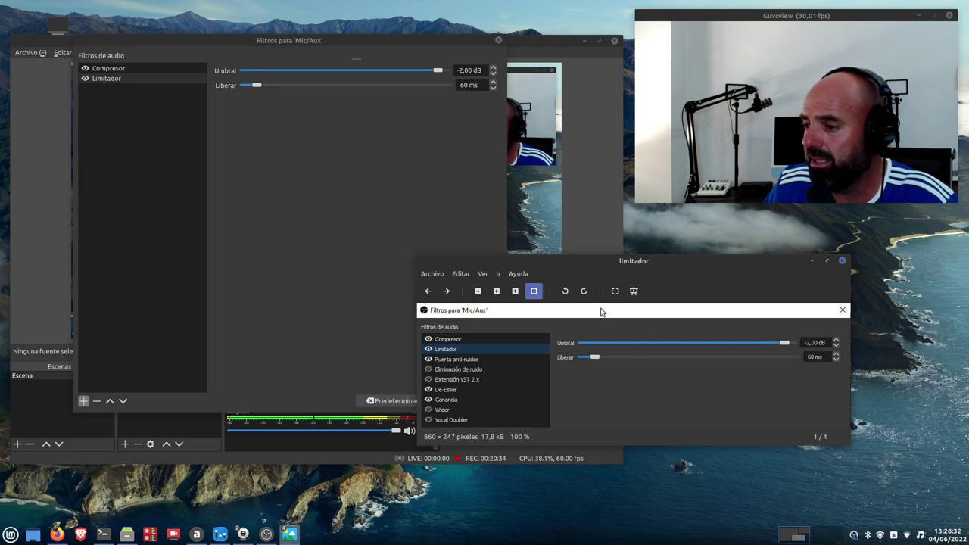
{"action": "left_click", "coordinate": [813, 261]}
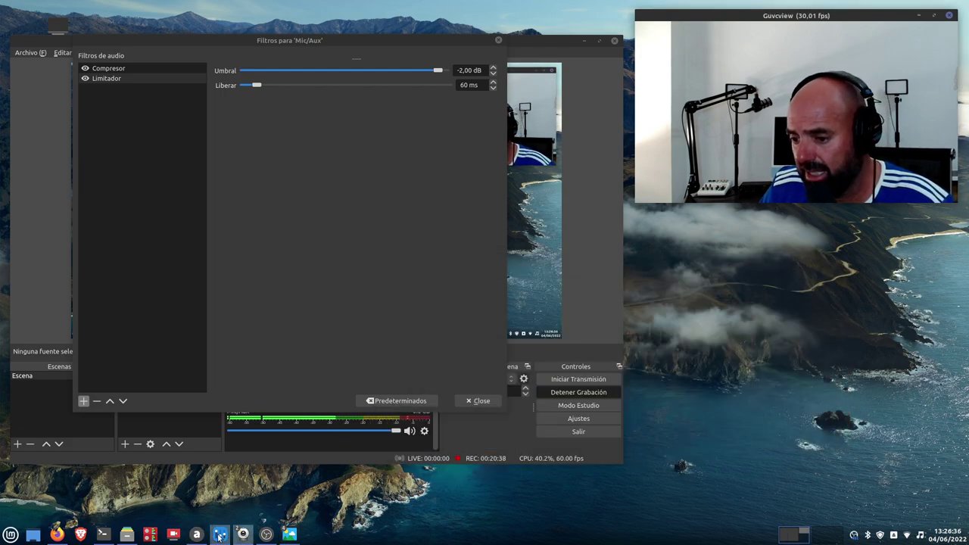
{"action": "mouse_move", "coordinate": [288, 536]}
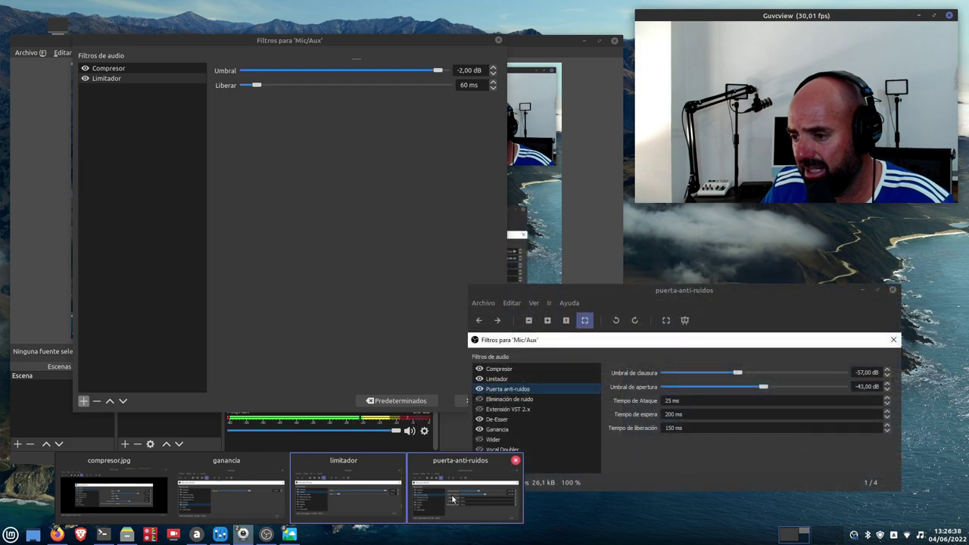
{"action": "left_click", "coordinate": [470, 496]}
{"action": "left_click_drag", "start_coordinate": [740, 289], "coordinate": [743, 285]}
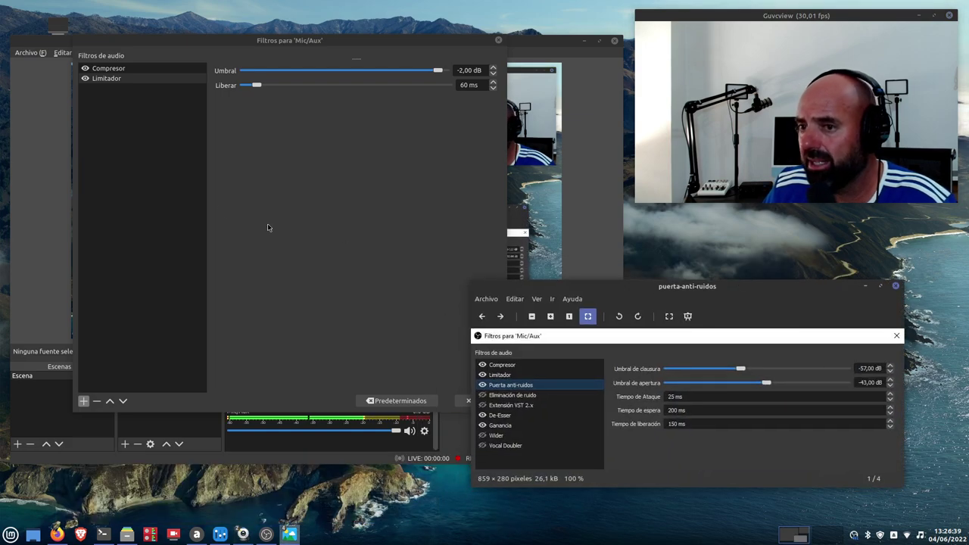
Step: Add a Puerta anti-ruidos filter to Mic/Aux with its default name
{"action": "left_click", "coordinate": [173, 187]}
{"action": "left_click", "coordinate": [84, 401]}
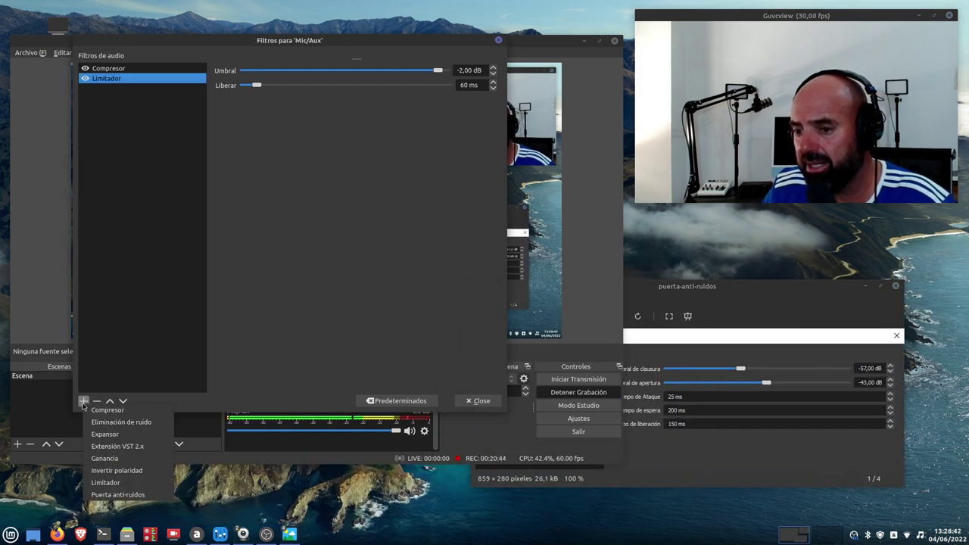
{"action": "left_click", "coordinate": [130, 495]}
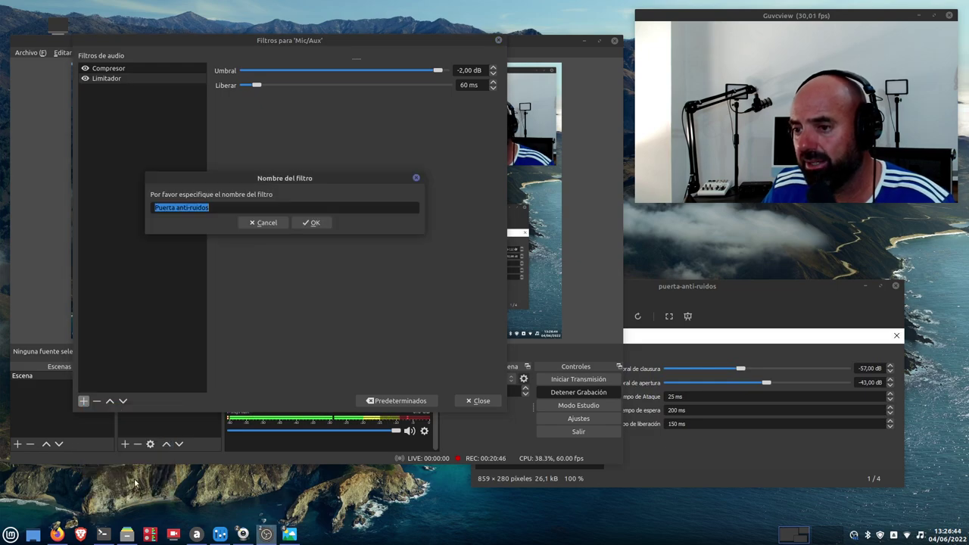
{"action": "left_click", "coordinate": [312, 223]}
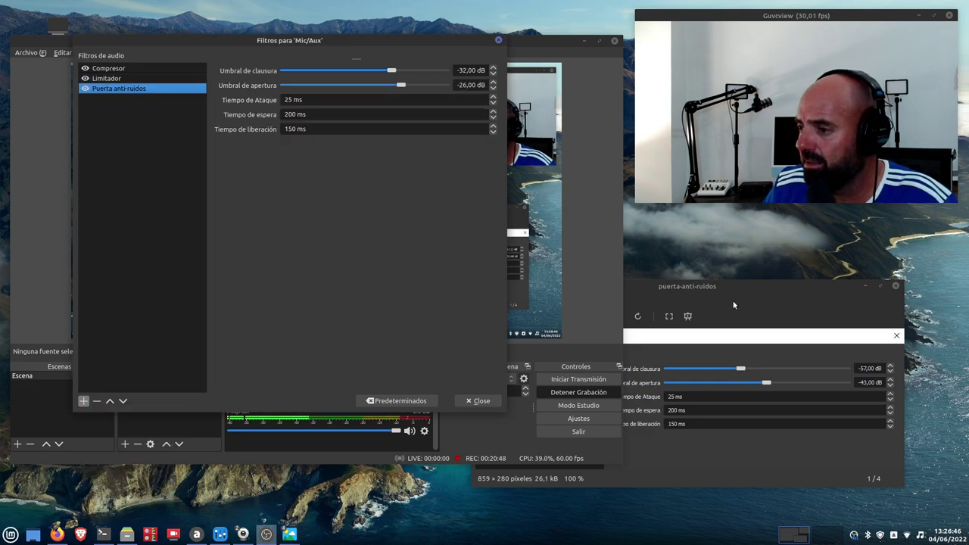
Step: Check the closing threshold in the puerta-anti-ruidos image and set the noise gate's Umbral de clausura to -57,00 dB
{"action": "left_click_drag", "start_coordinate": [733, 305], "coordinate": [805, 302]}
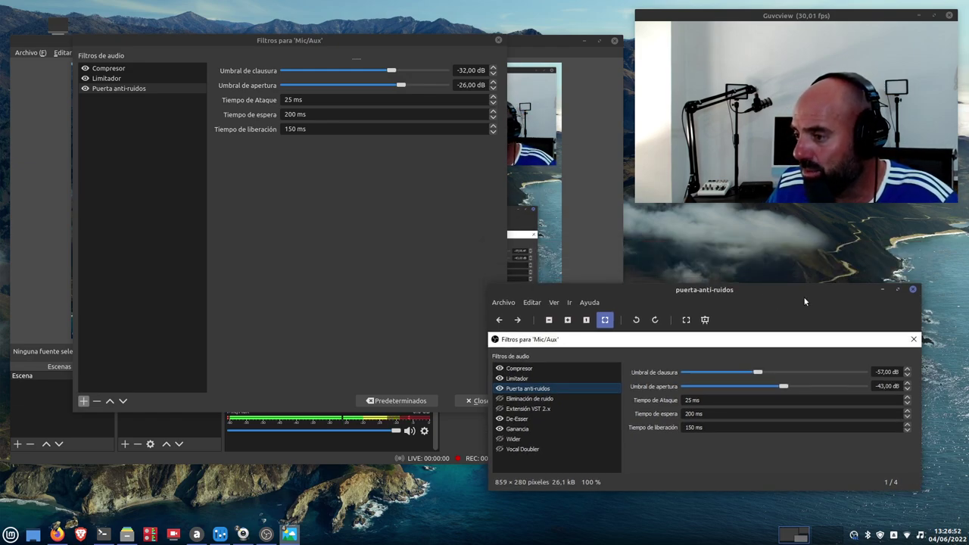
{"action": "left_click", "coordinate": [492, 68]}
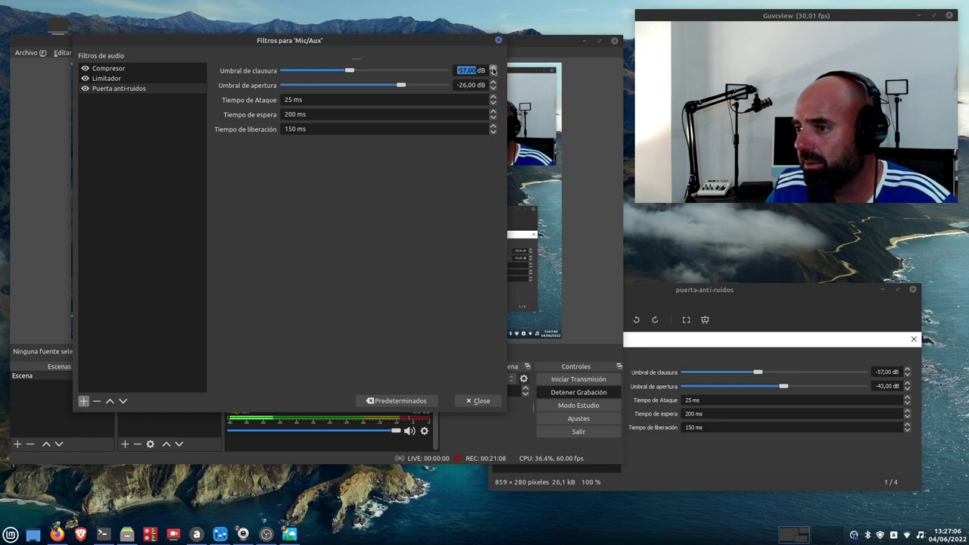
{"action": "left_click", "coordinate": [775, 459]}
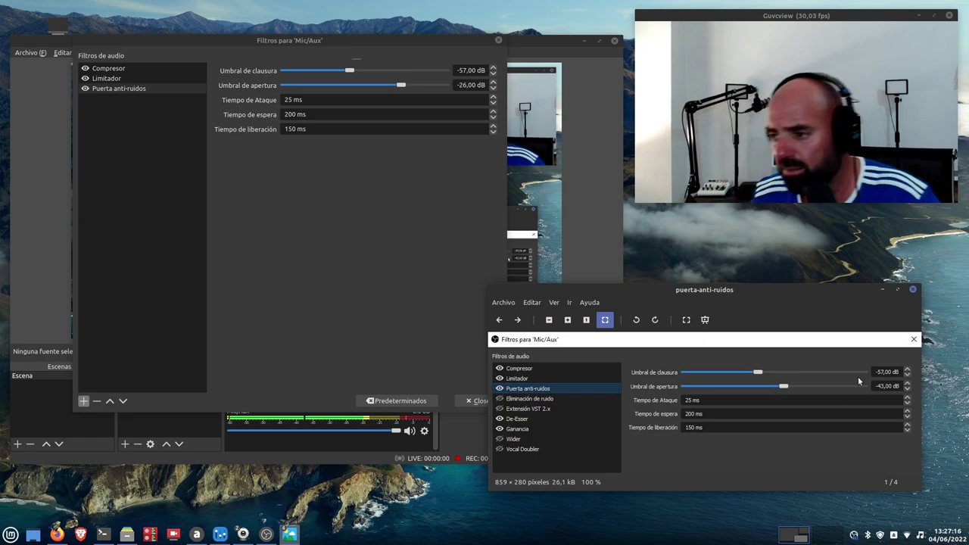
Step: Read the opening threshold in the enlarged puerta-anti-ruidos image and set the noise gate's Umbral de apertura to -43,00 dB
{"action": "left_click_drag", "start_coordinate": [809, 306], "coordinate": [406, 218]}
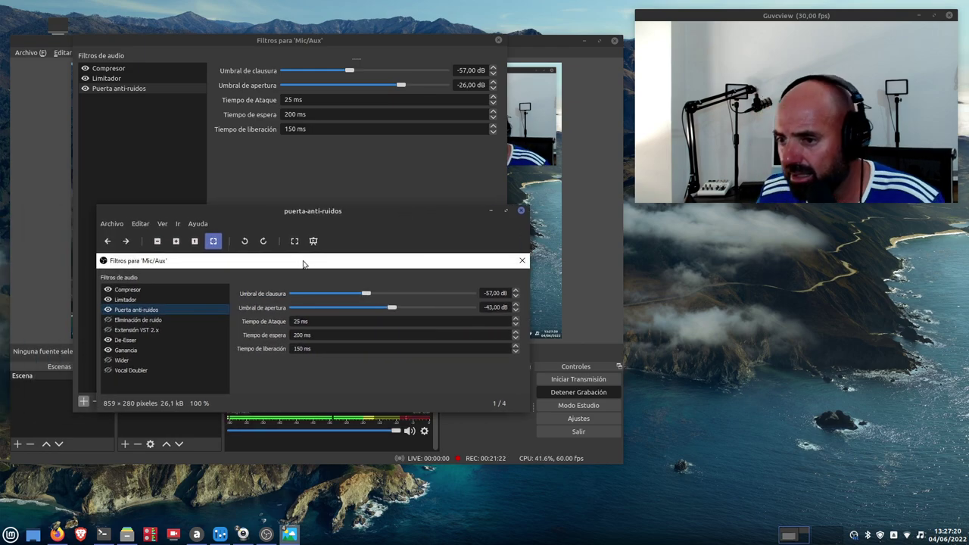
{"action": "left_click", "coordinate": [175, 241]}
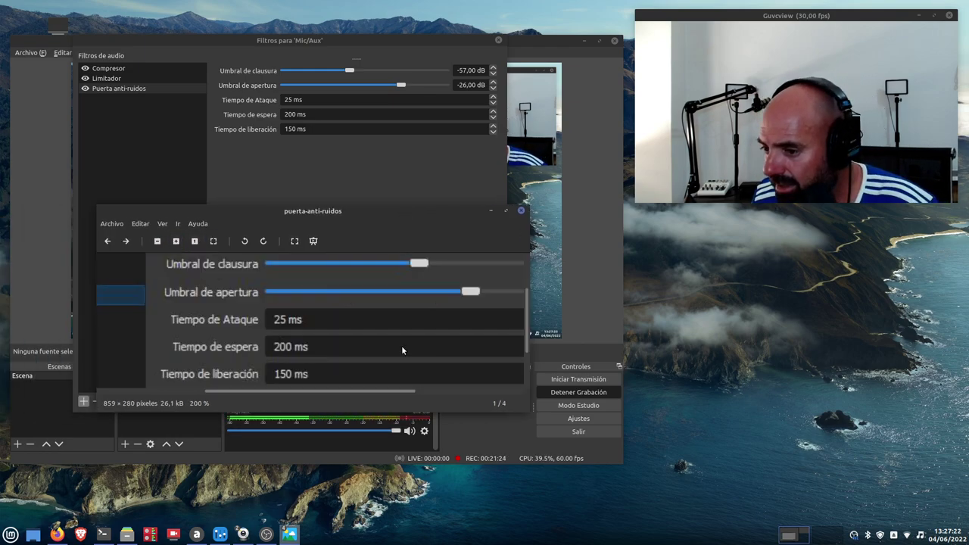
{"action": "left_click_drag", "start_coordinate": [263, 390], "coordinate": [408, 395]}
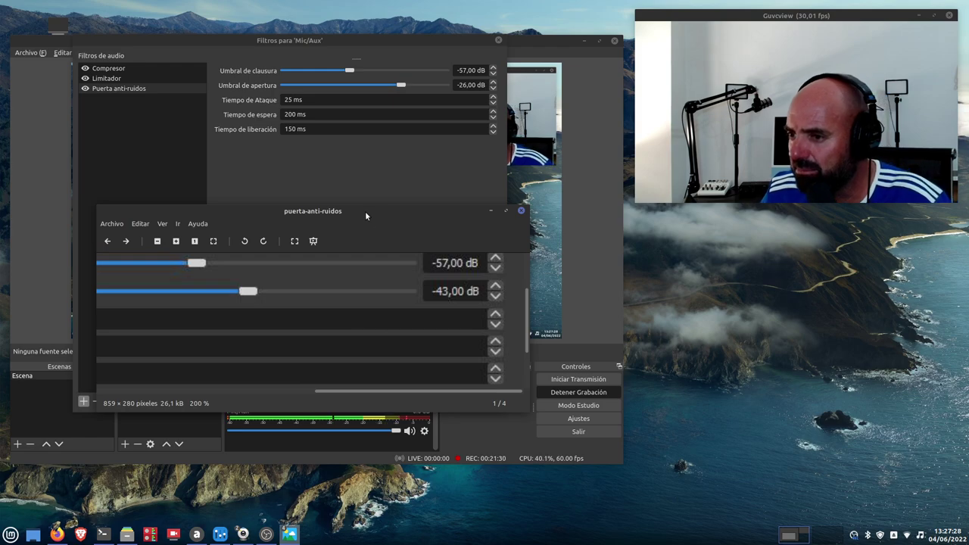
{"action": "left_click_drag", "start_coordinate": [365, 216], "coordinate": [600, 235]}
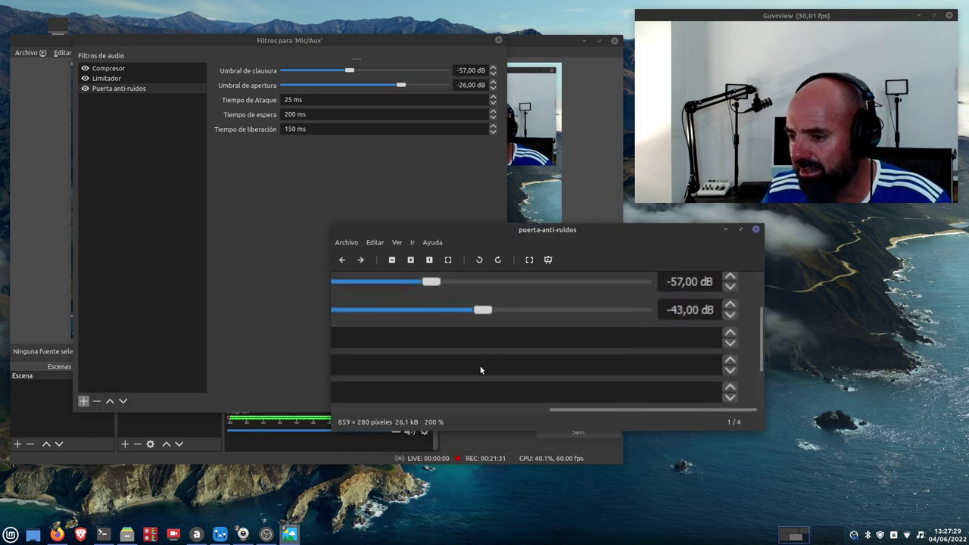
{"action": "left_click", "coordinate": [391, 260]}
{"action": "left_click_drag", "start_coordinate": [622, 237], "coordinate": [764, 280]}
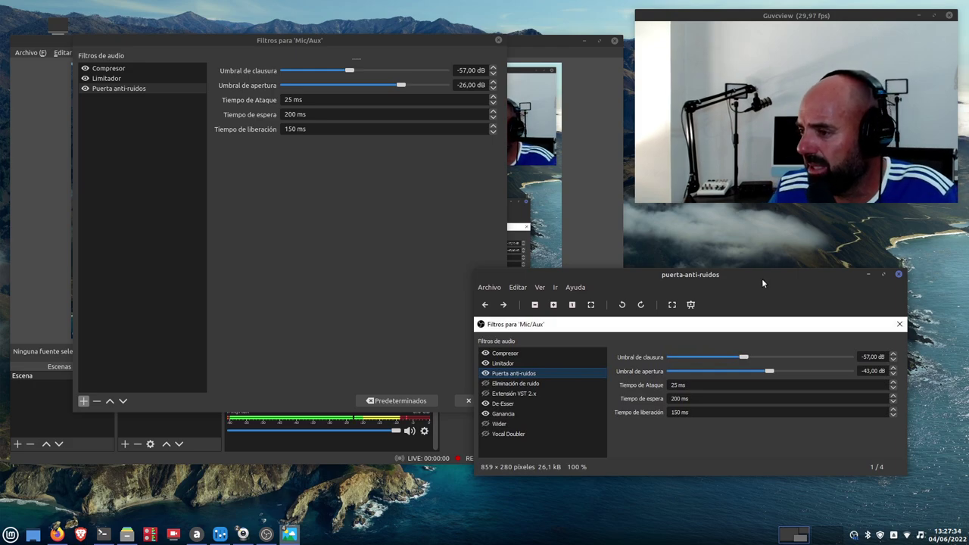
{"action": "left_click", "coordinate": [424, 166]}
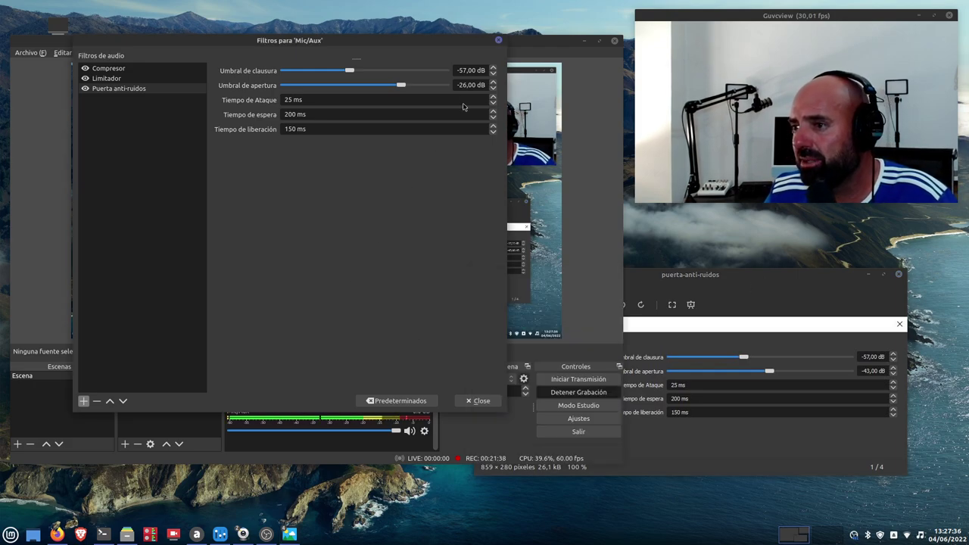
{"action": "left_click", "coordinate": [493, 88]}
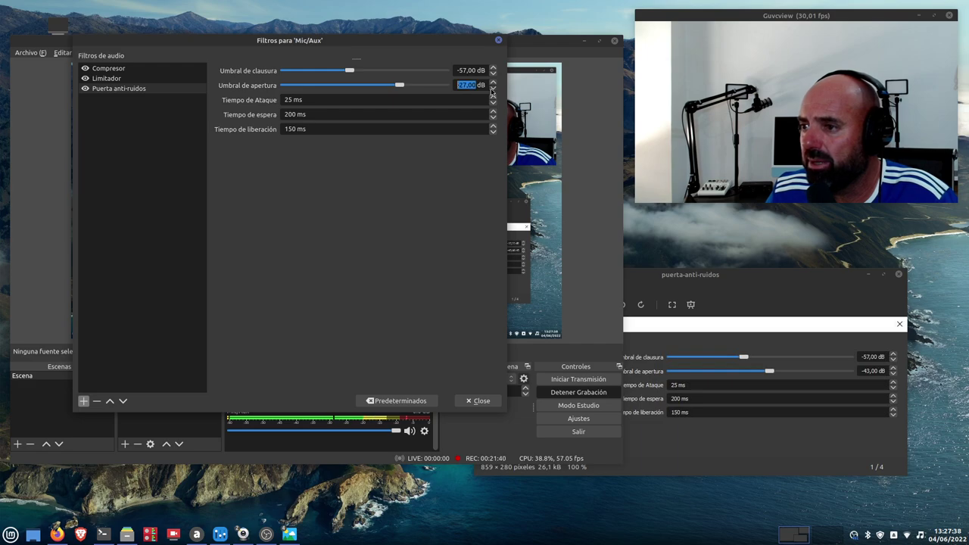
{"action": "left_click", "coordinate": [493, 89]}
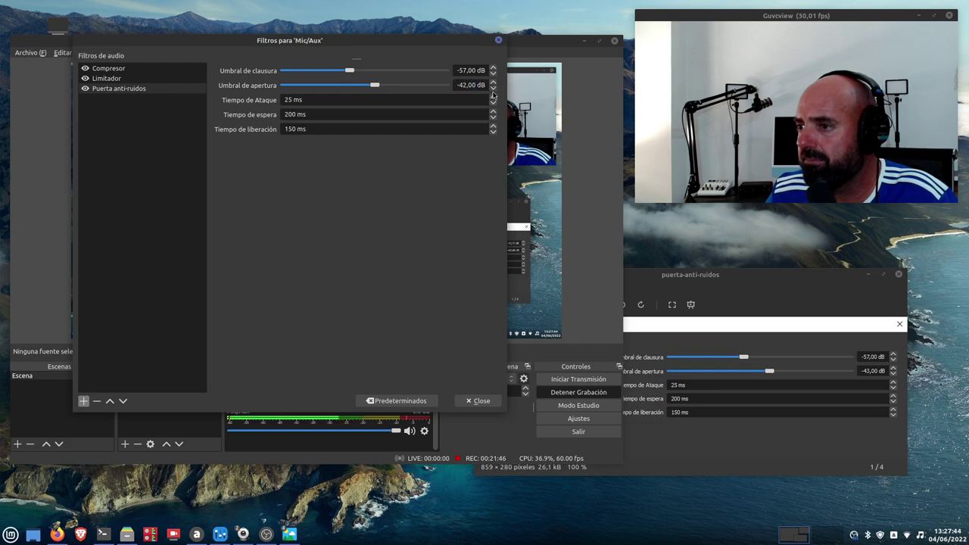
{"action": "left_click", "coordinate": [492, 89]}
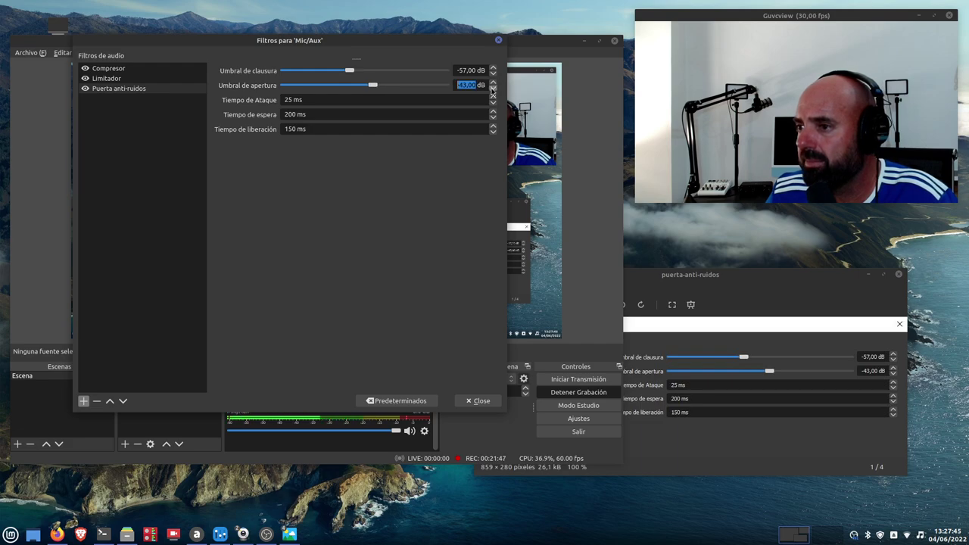
Step: Compare the noise gate settings with the puerta-anti-ruidos image, put it away, and bring up the ganancia reference image beside the filters dialog
{"action": "left_click", "coordinate": [750, 450]}
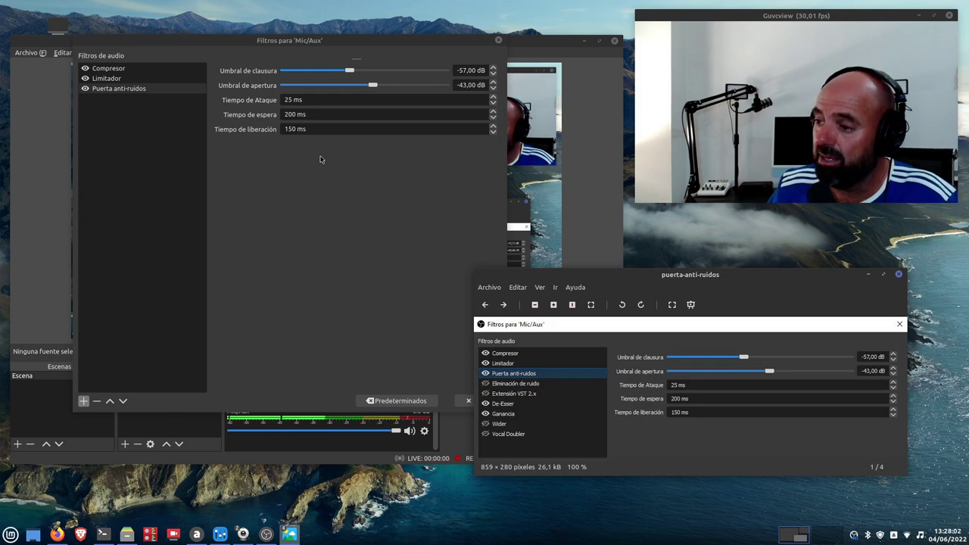
{"action": "left_click_drag", "start_coordinate": [743, 280], "coordinate": [647, 261]}
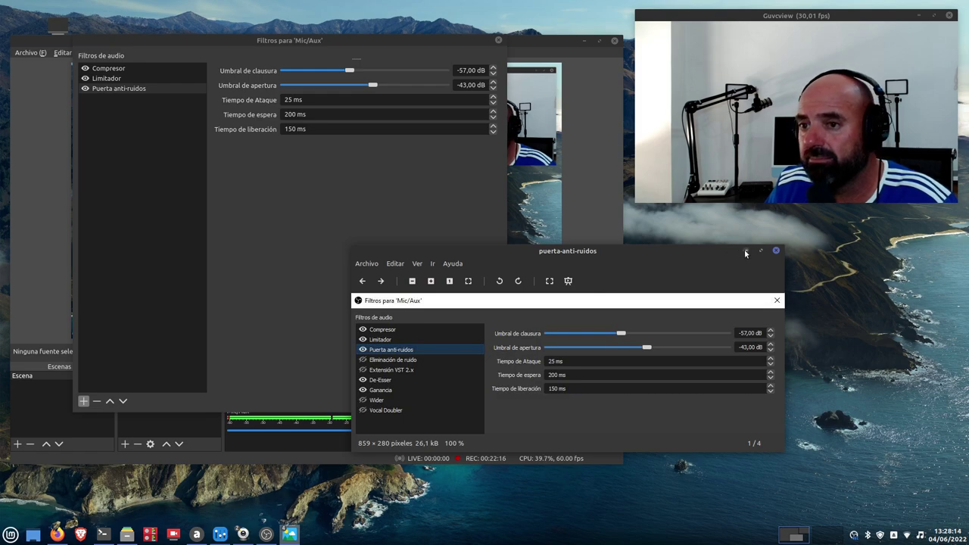
{"action": "left_click", "coordinate": [776, 251]}
{"action": "mouse_move", "coordinate": [290, 535]}
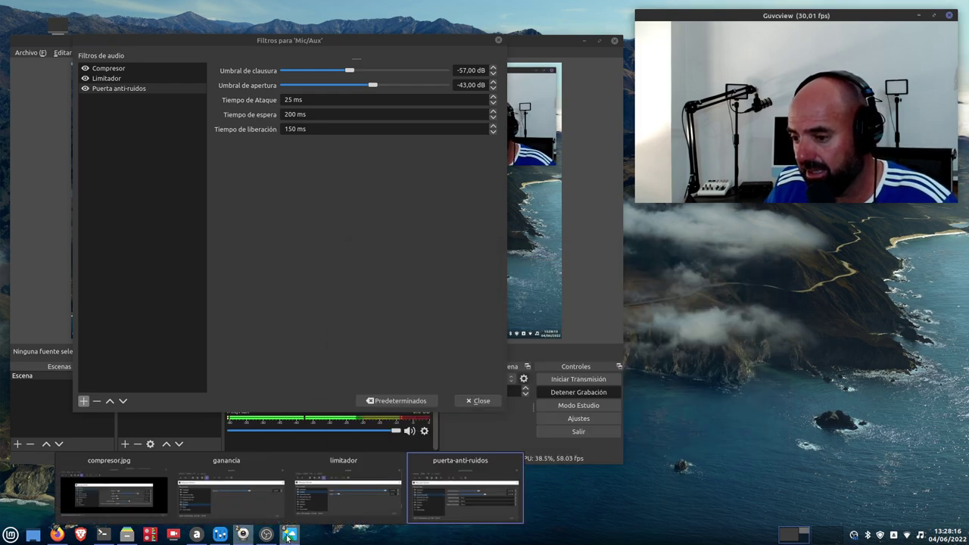
{"action": "left_click", "coordinate": [215, 488]}
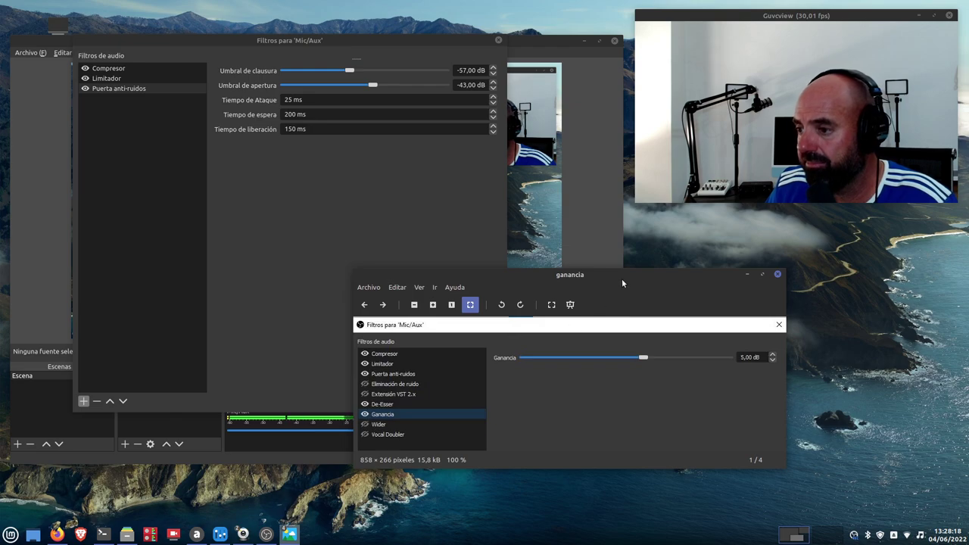
{"action": "left_click_drag", "start_coordinate": [622, 278], "coordinate": [770, 261]}
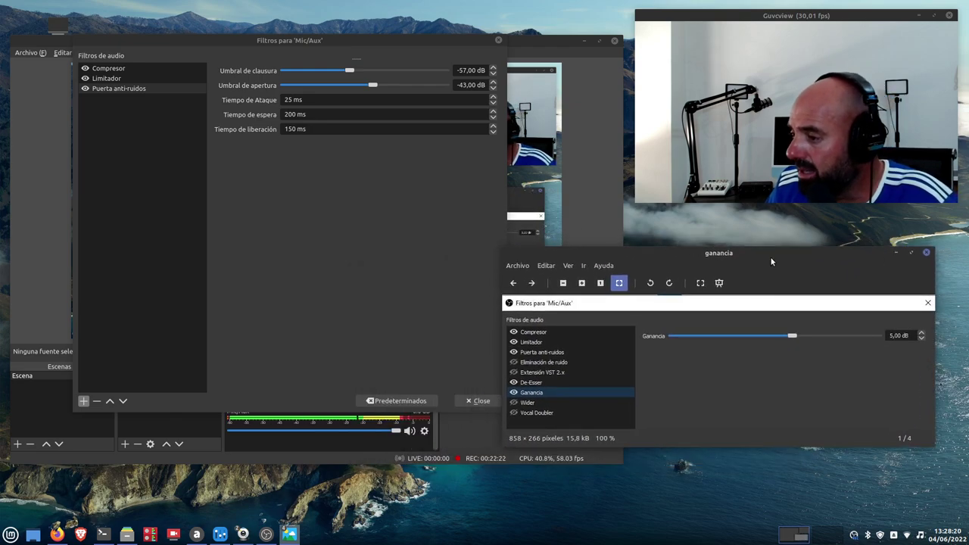
Step: Add a Ganancia filter to Mic/Aux with its default name and bring the ganancia reference image to the front
{"action": "left_click", "coordinate": [399, 243]}
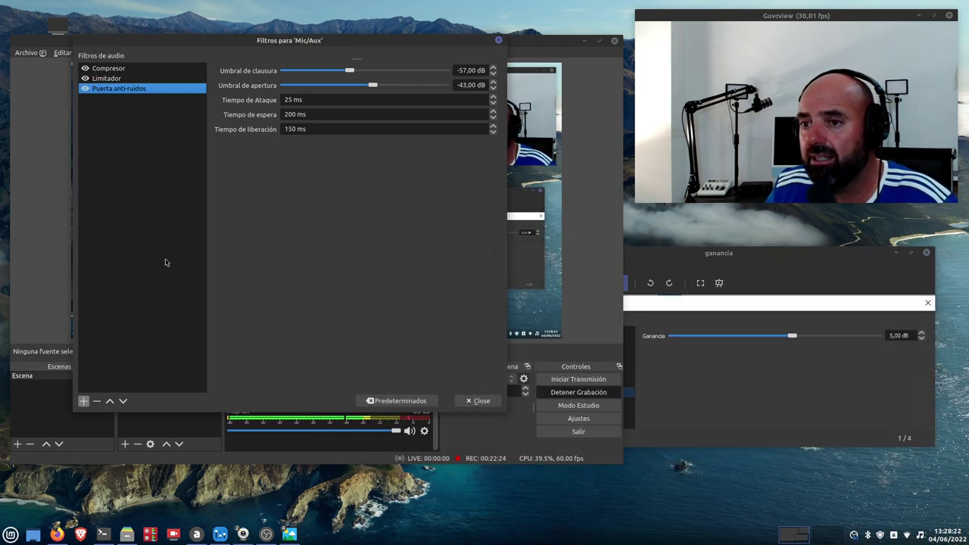
{"action": "left_click", "coordinate": [83, 401]}
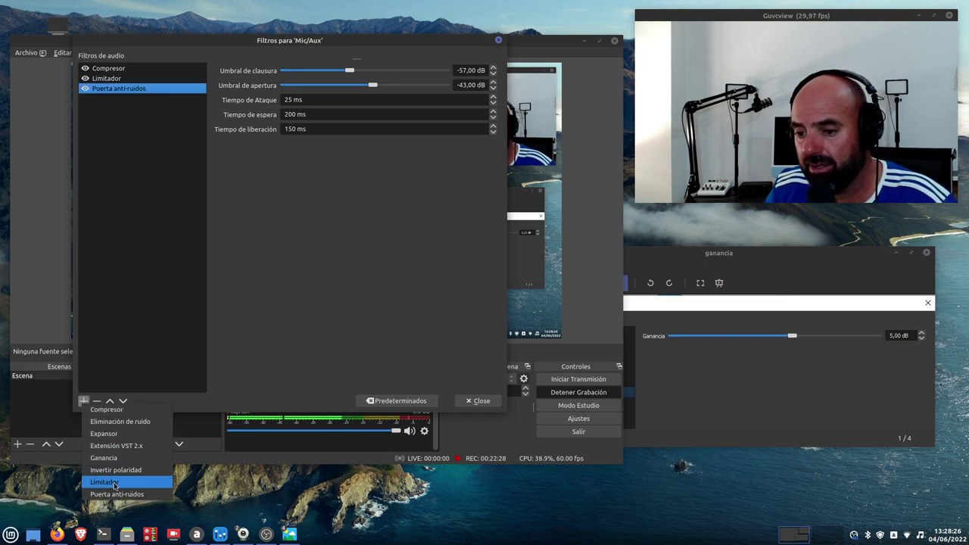
{"action": "left_click", "coordinate": [114, 459]}
{"action": "left_click", "coordinate": [311, 223]}
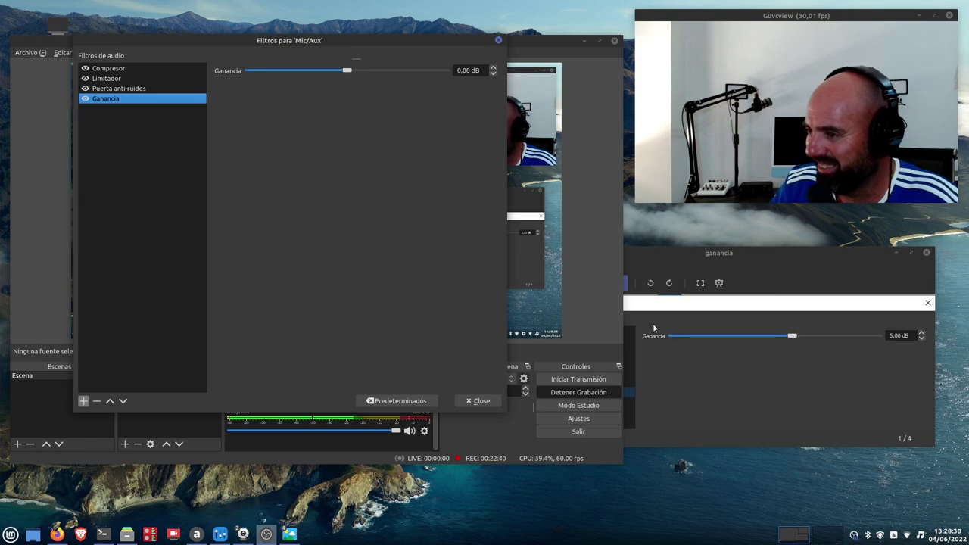
{"action": "left_click", "coordinate": [794, 250]}
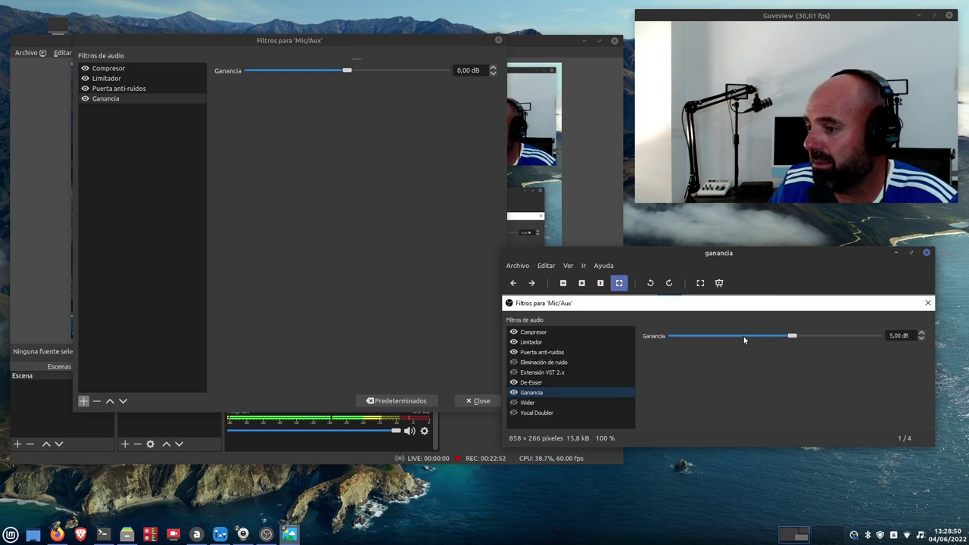
Step: Set the Mic/Aux Ganancia filter to 5,00 dB, compare it with the ganancia reference image, and put the image away
{"action": "left_click", "coordinate": [116, 101]}
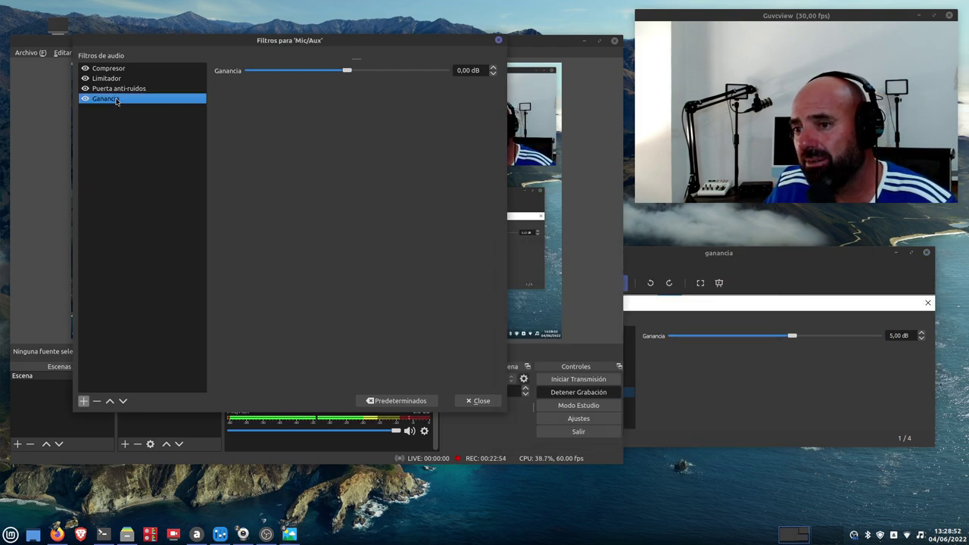
{"action": "left_click", "coordinate": [344, 71]}
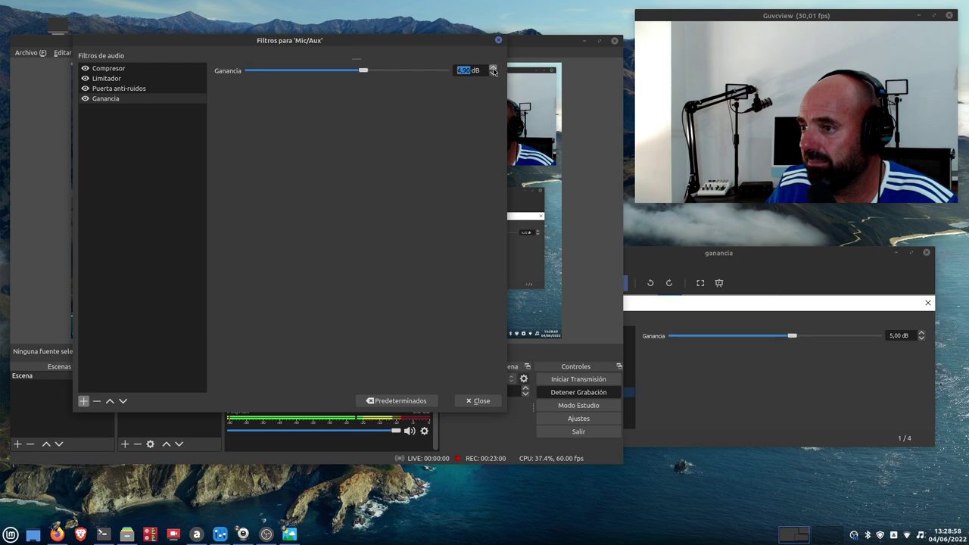
{"action": "left_click", "coordinate": [458, 114]}
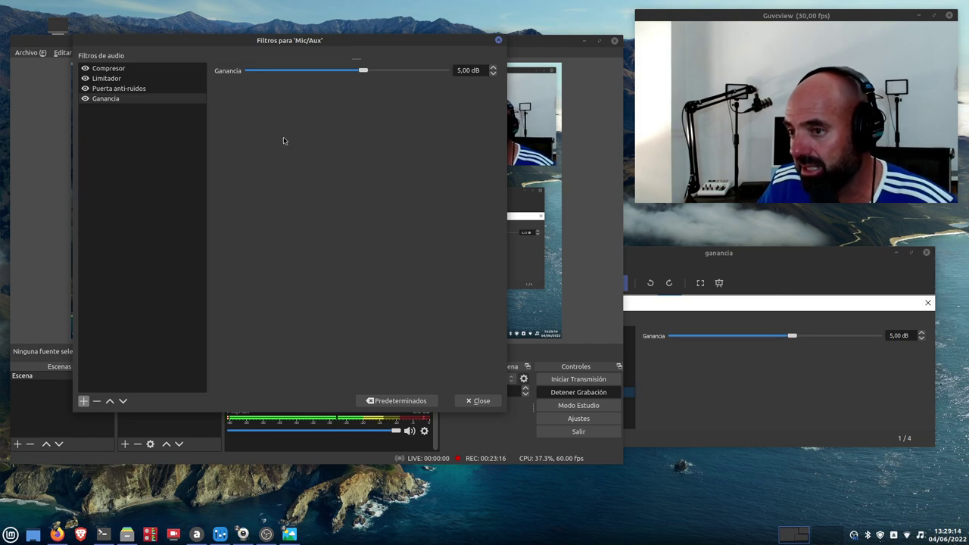
{"action": "left_click", "coordinate": [789, 374]}
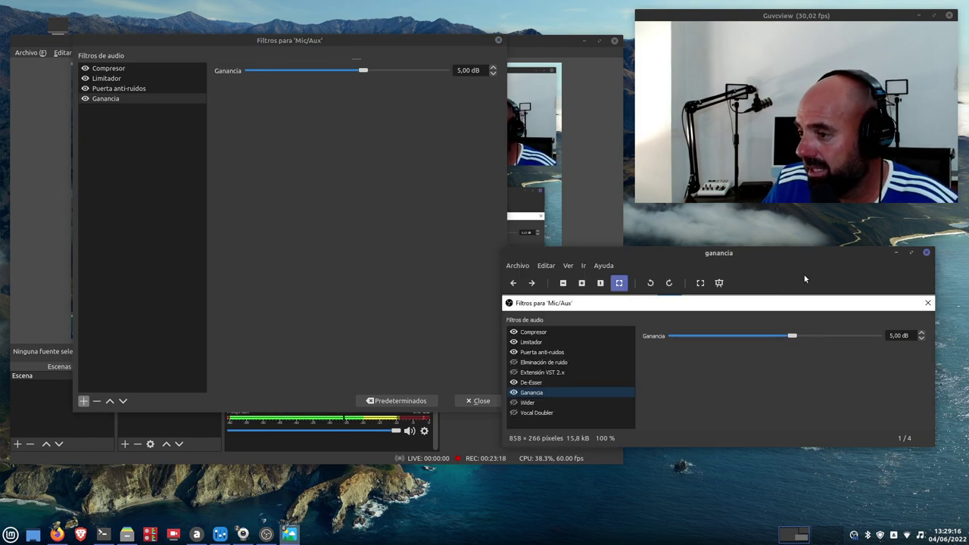
{"action": "left_click_drag", "start_coordinate": [784, 261], "coordinate": [760, 259]}
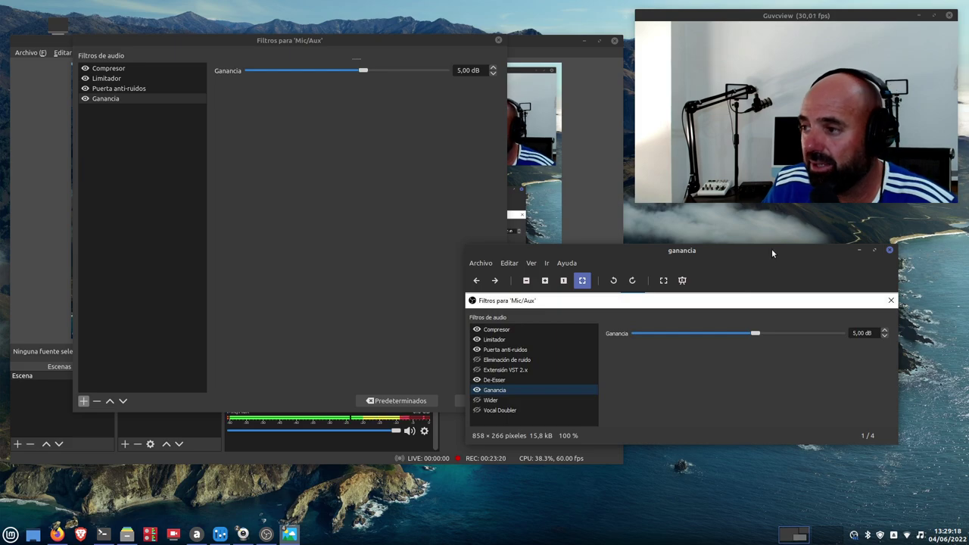
{"action": "left_click", "coordinate": [863, 253]}
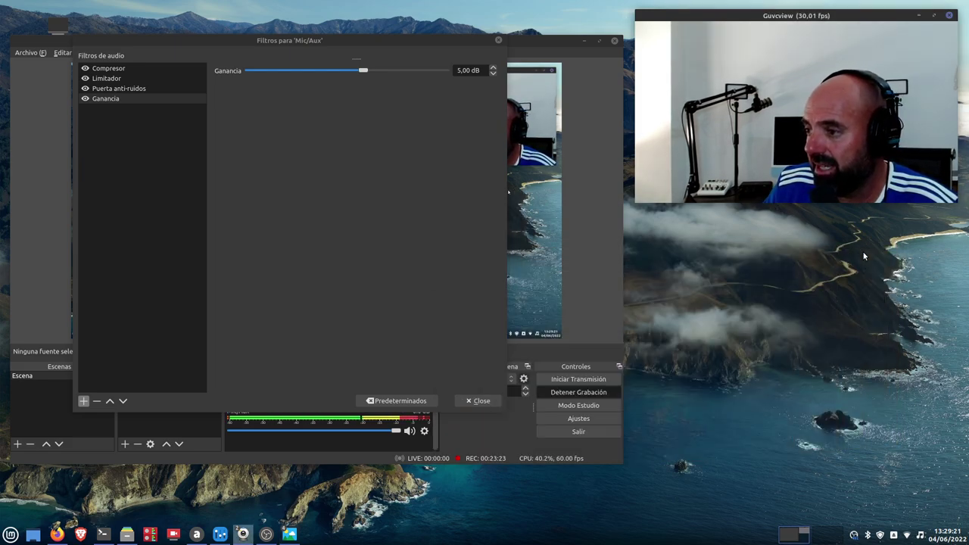
Step: Review the Puerta anti-ruidos, Limitador and Compresor settings, compare the compressor with compresor.jpg, and close the Mic/Aux filters
{"action": "left_click", "coordinate": [124, 90]}
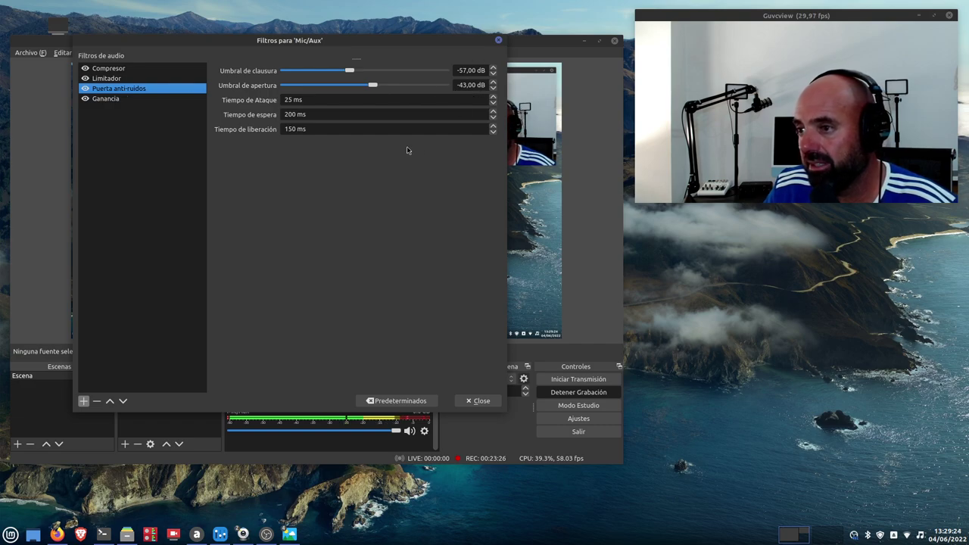
{"action": "left_click", "coordinate": [115, 78]}
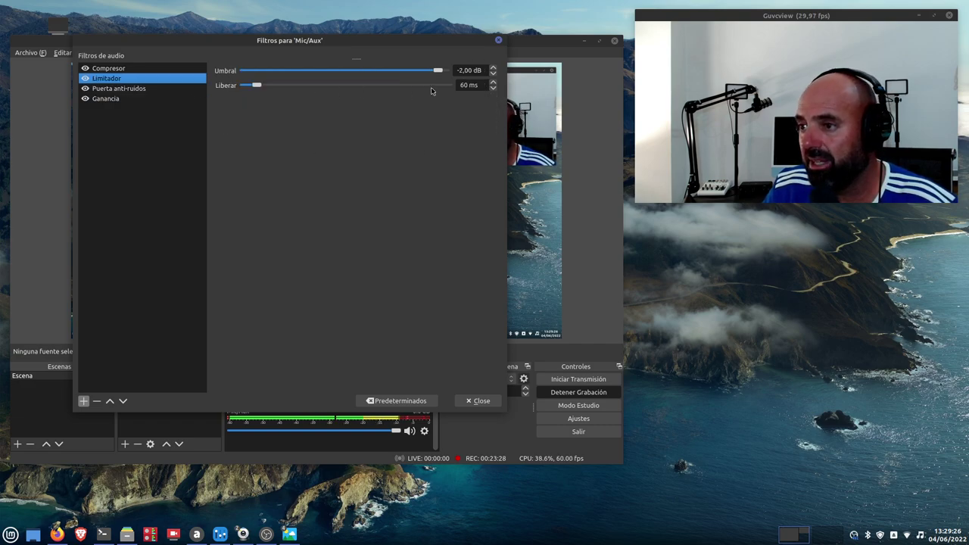
{"action": "left_click", "coordinate": [118, 70]}
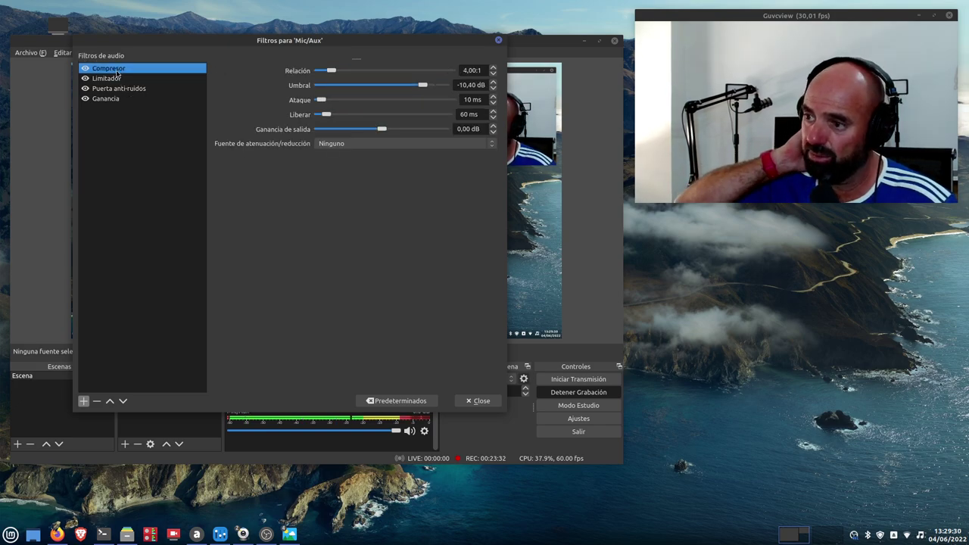
{"action": "mouse_move", "coordinate": [290, 538]}
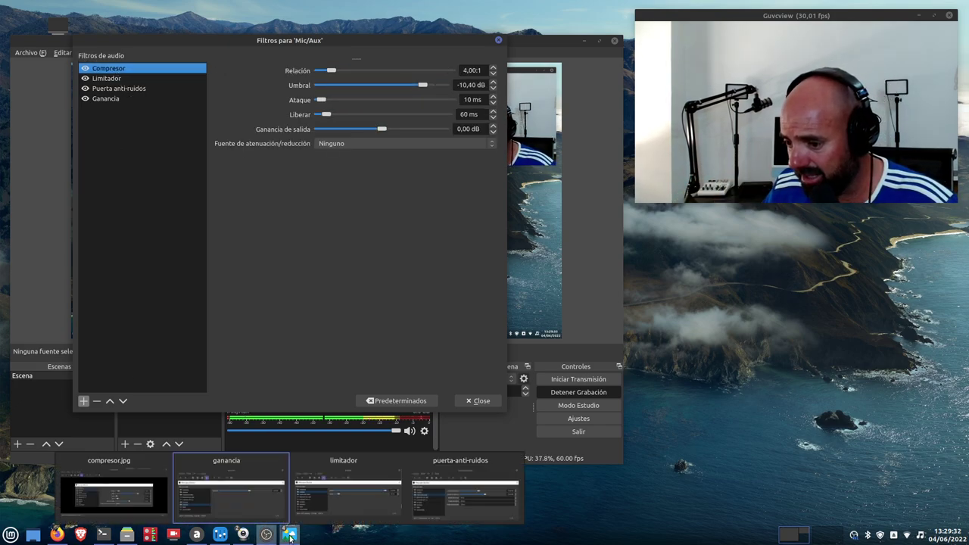
{"action": "left_click", "coordinate": [110, 488]}
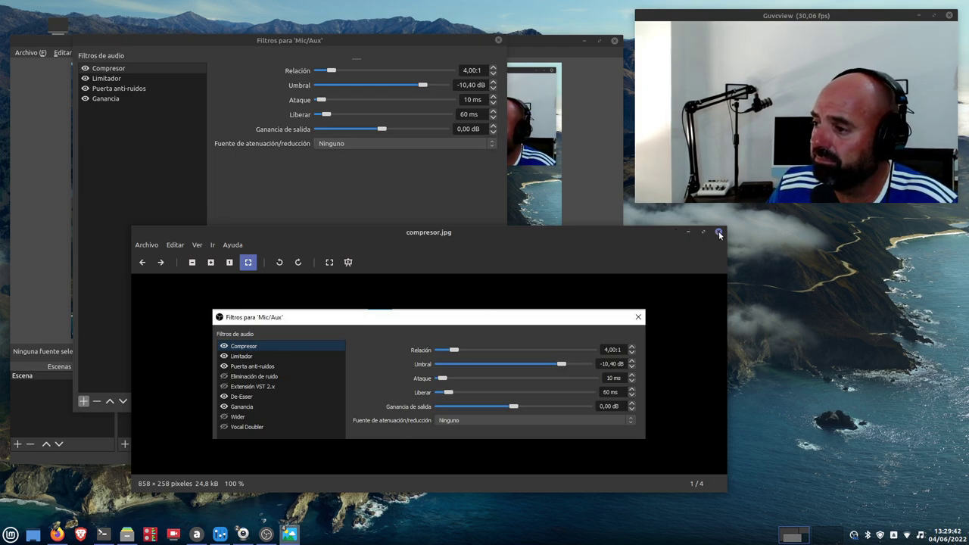
{"action": "left_click", "coordinate": [688, 233]}
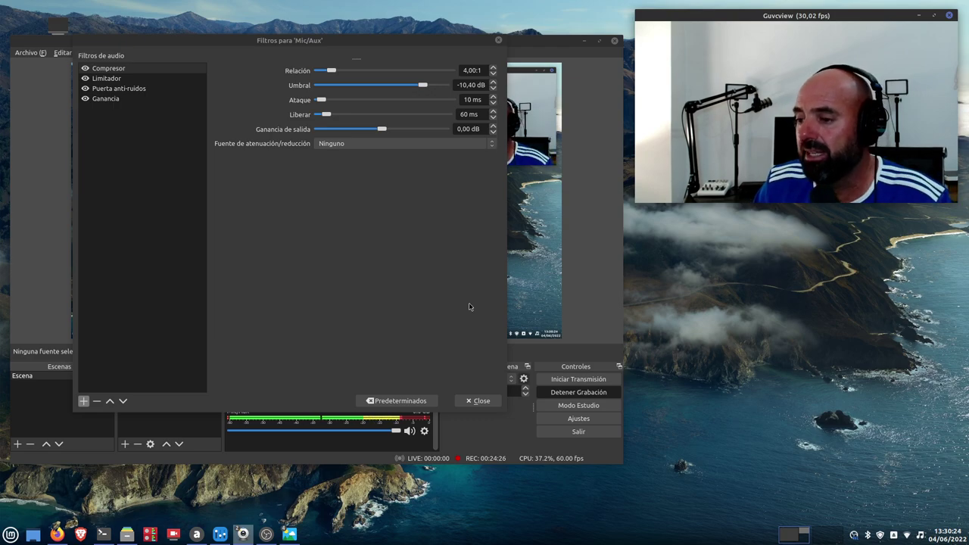
{"action": "left_click", "coordinate": [479, 401]}
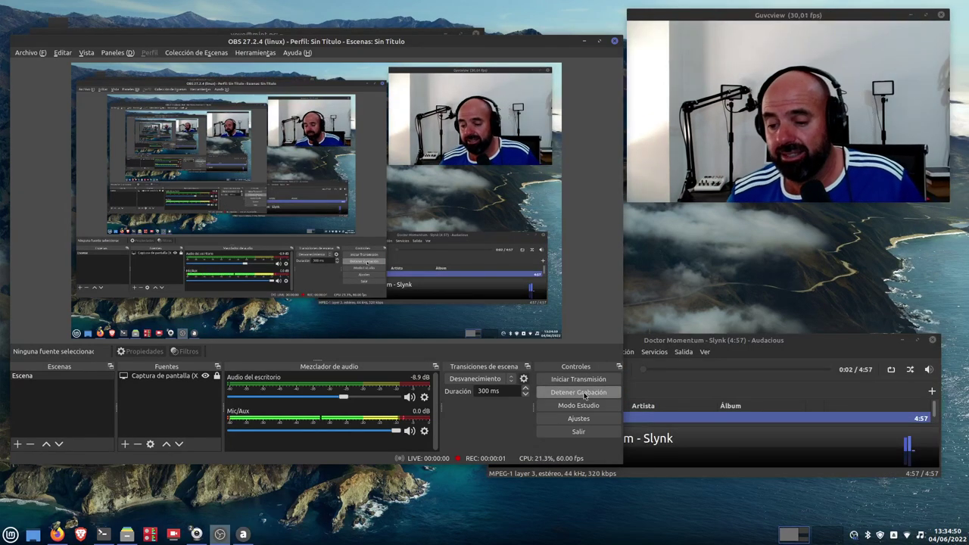
Step: Put the Audacious player away and view the Scarlett 2i2 gain knob in the Salmorejo Geek article in Firefox
{"action": "left_click", "coordinate": [803, 338]}
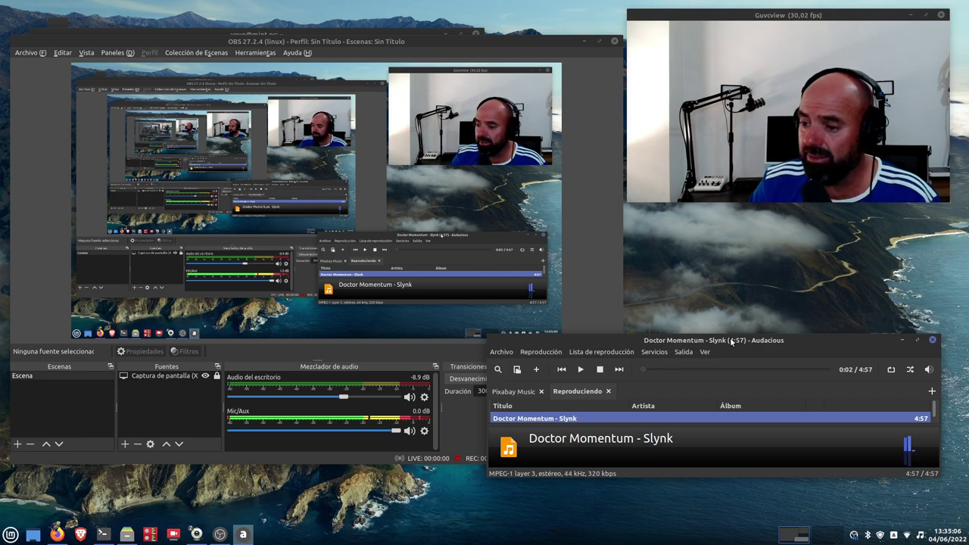
{"action": "left_click", "coordinate": [901, 341]}
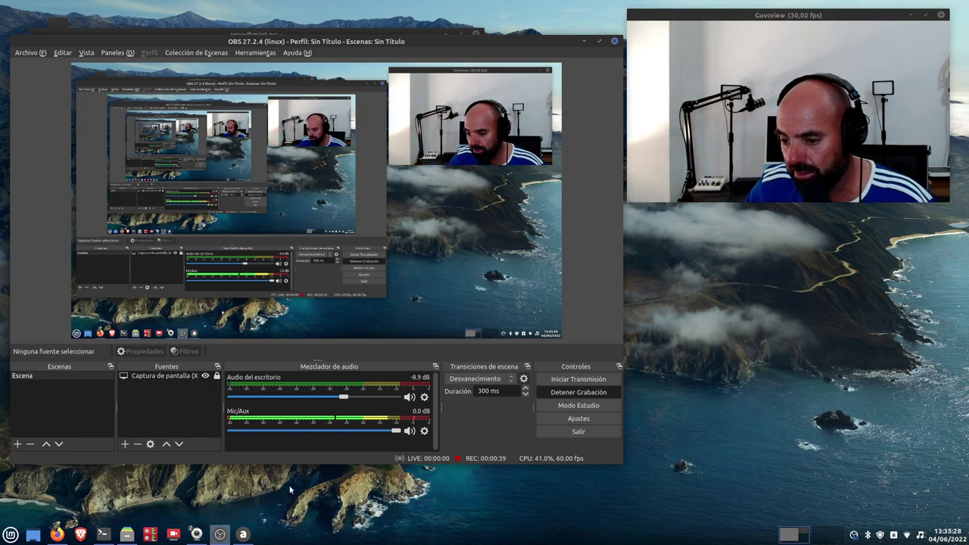
{"action": "left_click", "coordinate": [57, 534]}
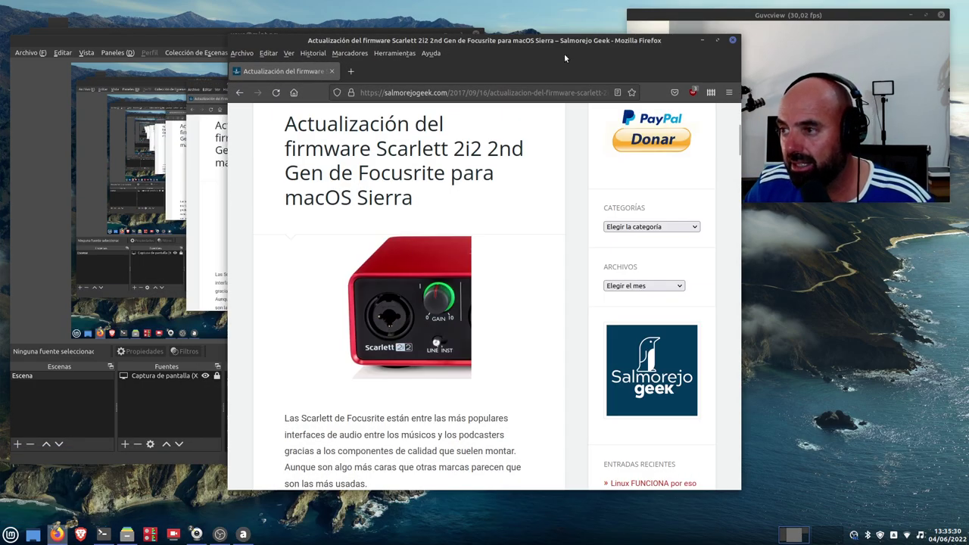
{"action": "left_click_drag", "start_coordinate": [585, 40], "coordinate": [416, 36]}
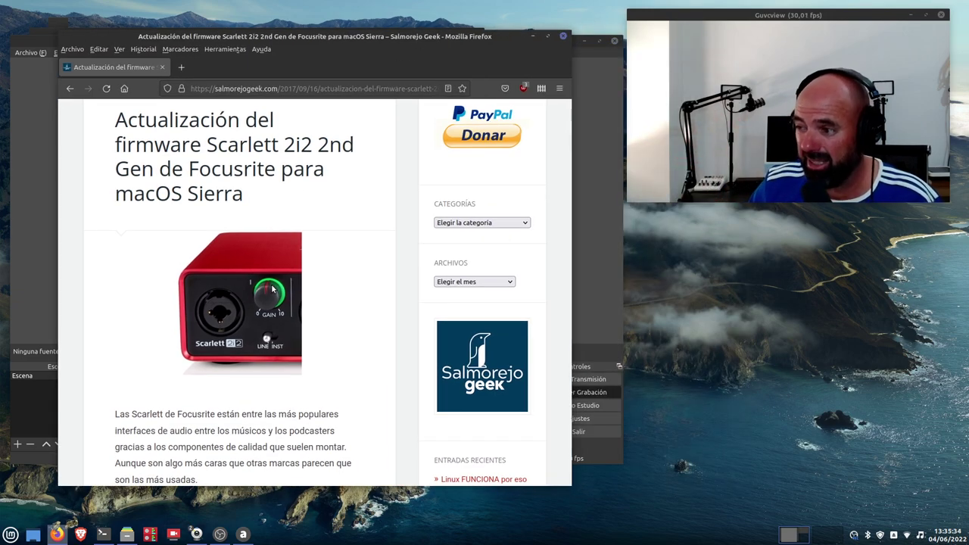
{"action": "left_click", "coordinate": [531, 36]}
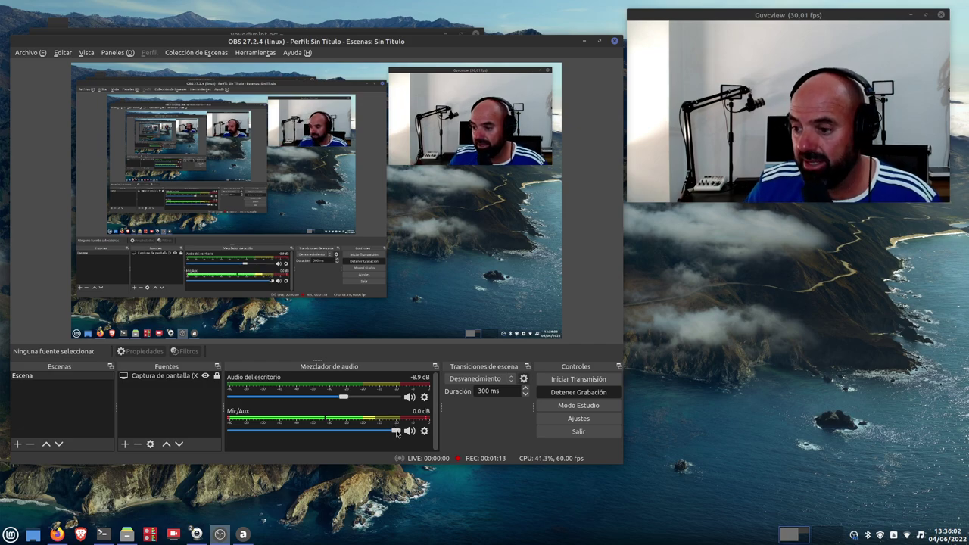
Step: Go through the Mic/Aux filters Compresor, Limitador, Puerta anti-ruidos and Ganancia to review their settings, and close the dialog
{"action": "left_click", "coordinate": [424, 431]}
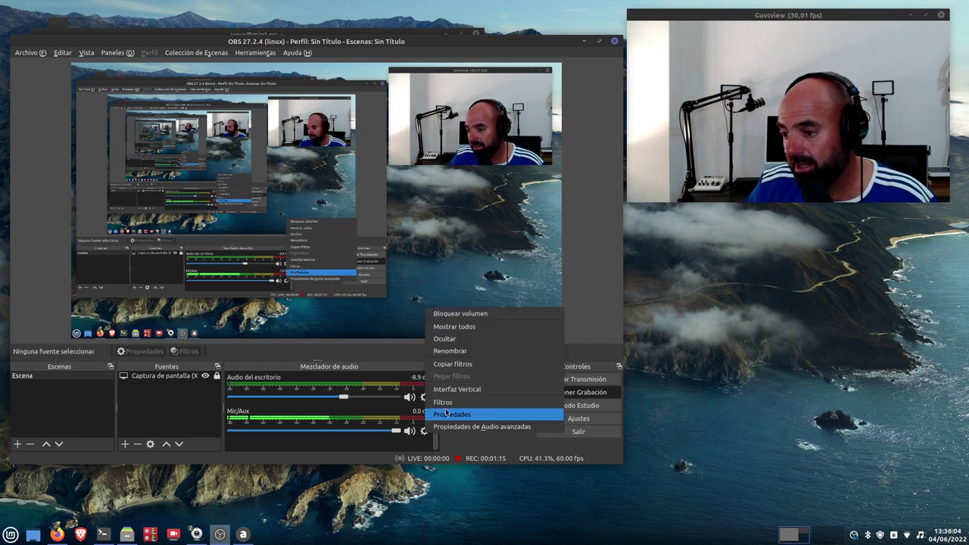
{"action": "left_click", "coordinate": [454, 413]}
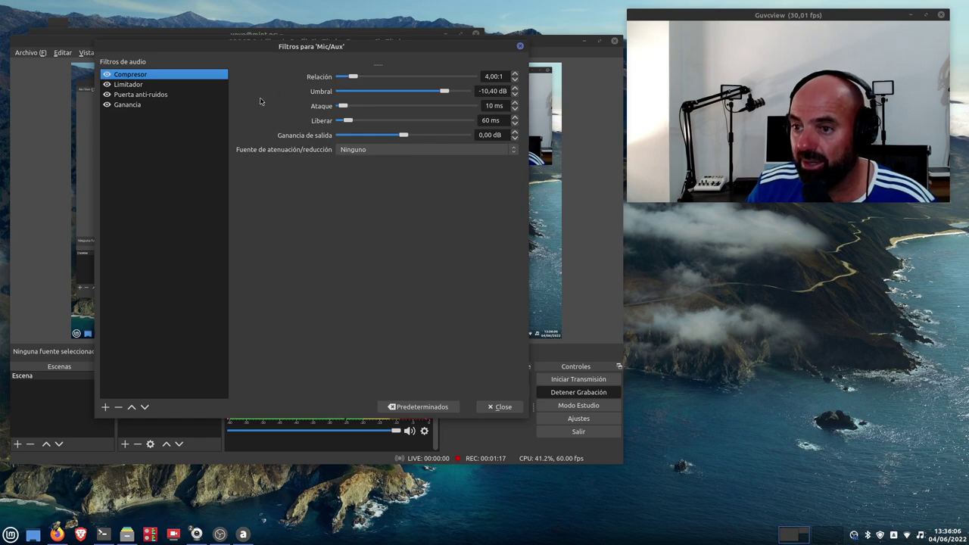
{"action": "left_click", "coordinate": [136, 85]}
{"action": "left_click", "coordinate": [141, 96]}
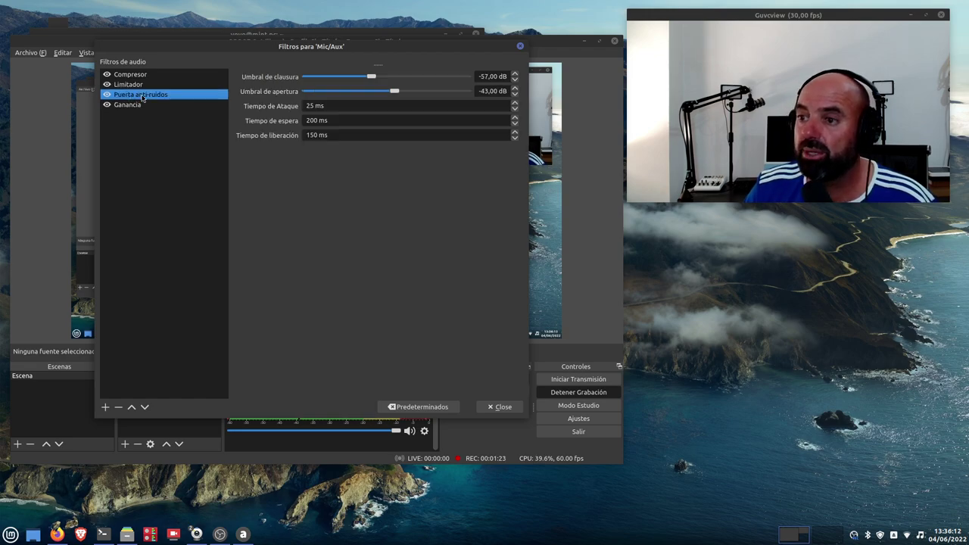
{"action": "left_click", "coordinate": [129, 105]}
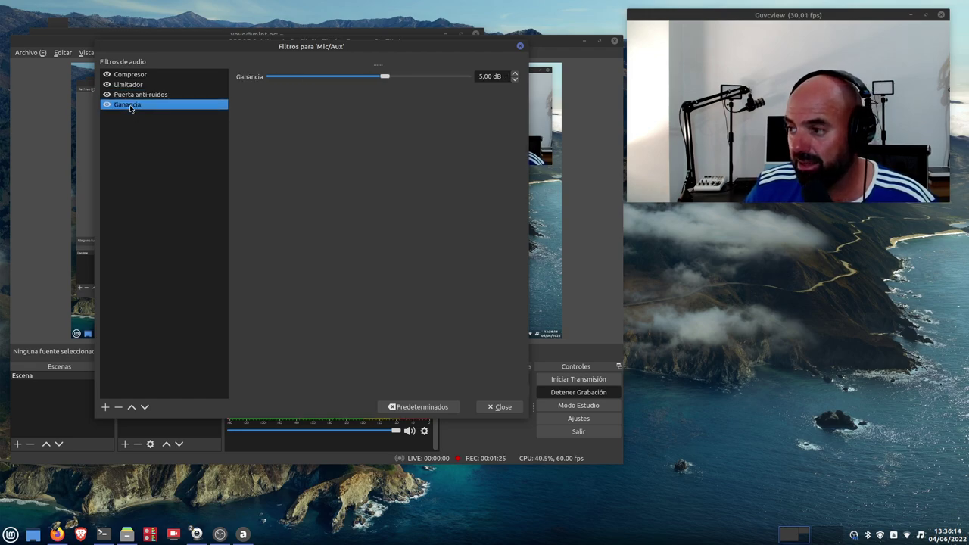
{"action": "left_click", "coordinate": [500, 407]}
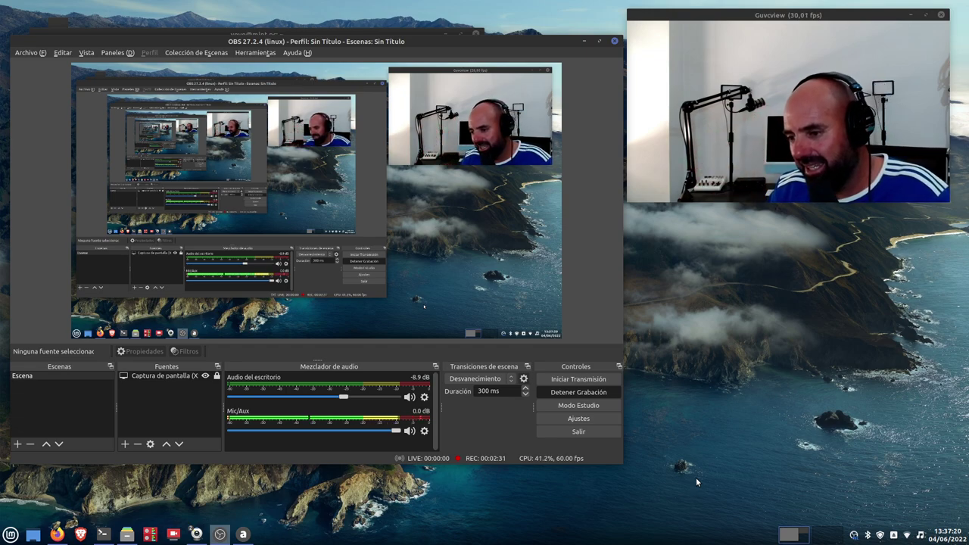
Step: Reopen the Mic/Aux filters, check the Compresor and Ganancia settings, and close the dialog
{"action": "mouse_move", "coordinate": [243, 534]}
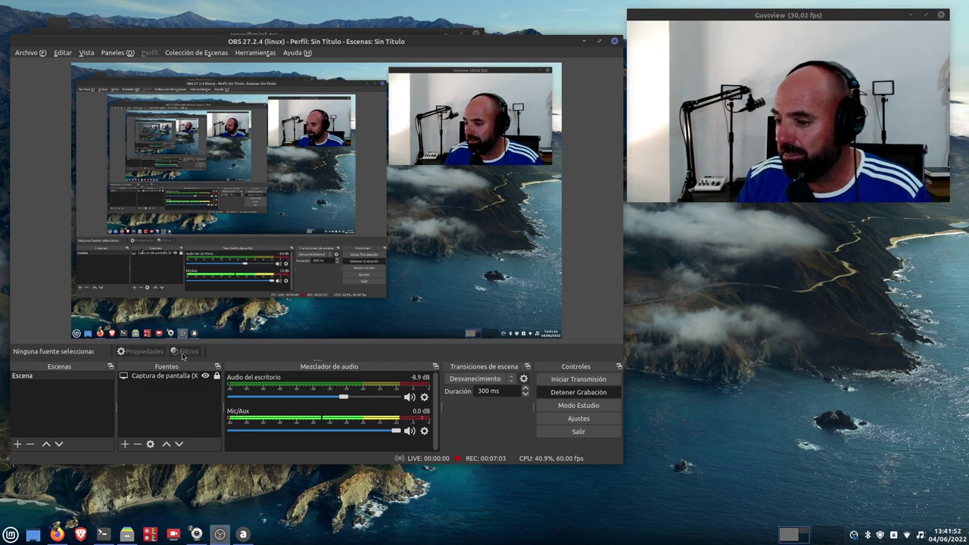
{"action": "left_click", "coordinate": [424, 431]}
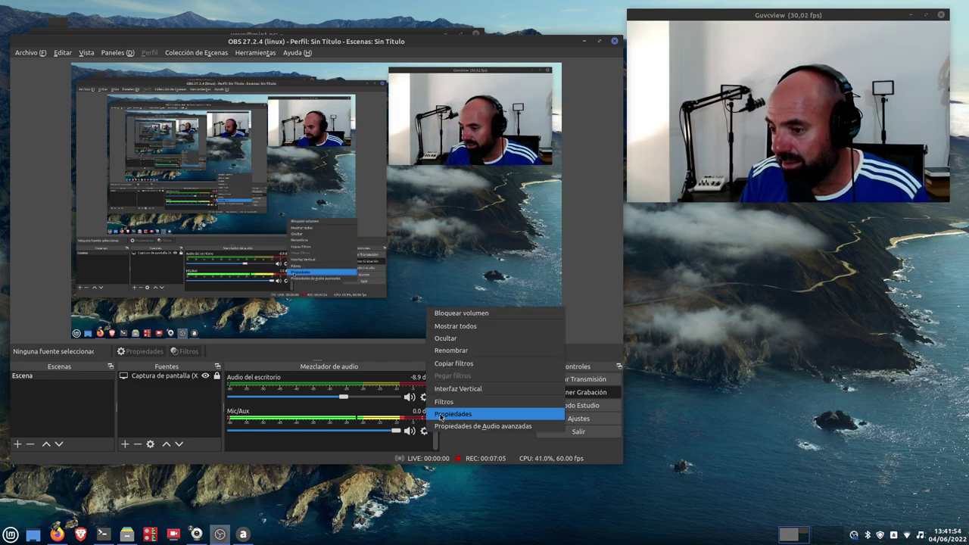
{"action": "left_click", "coordinate": [454, 401]}
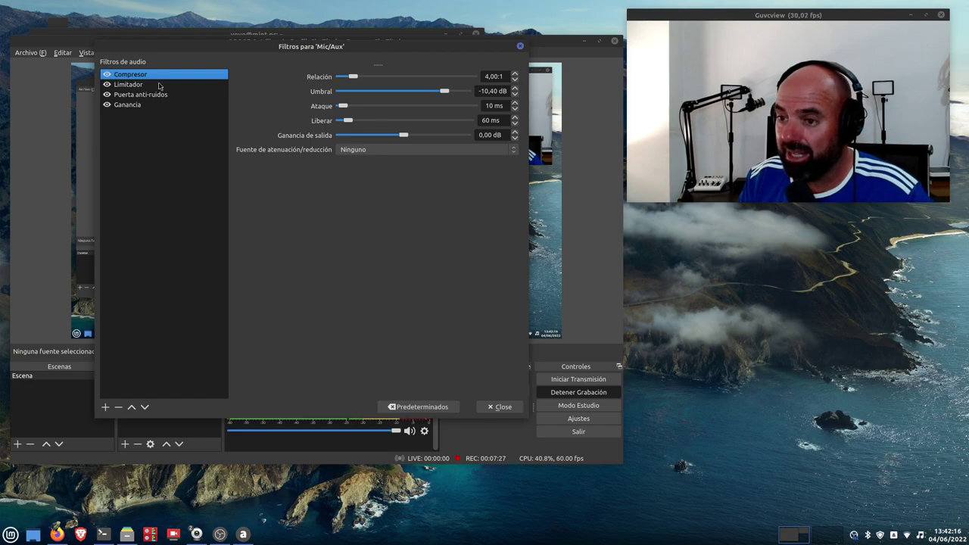
{"action": "left_click", "coordinate": [120, 107]}
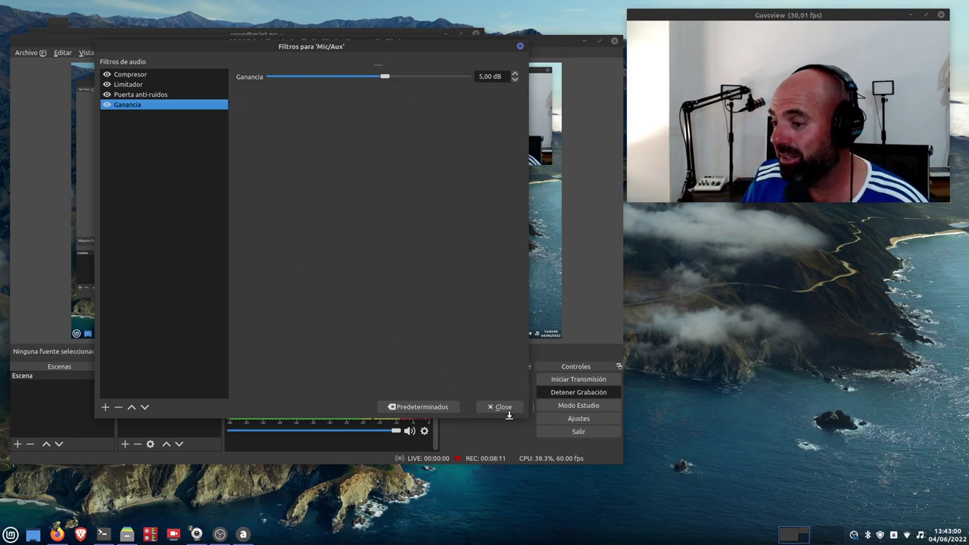
{"action": "left_click", "coordinate": [502, 407]}
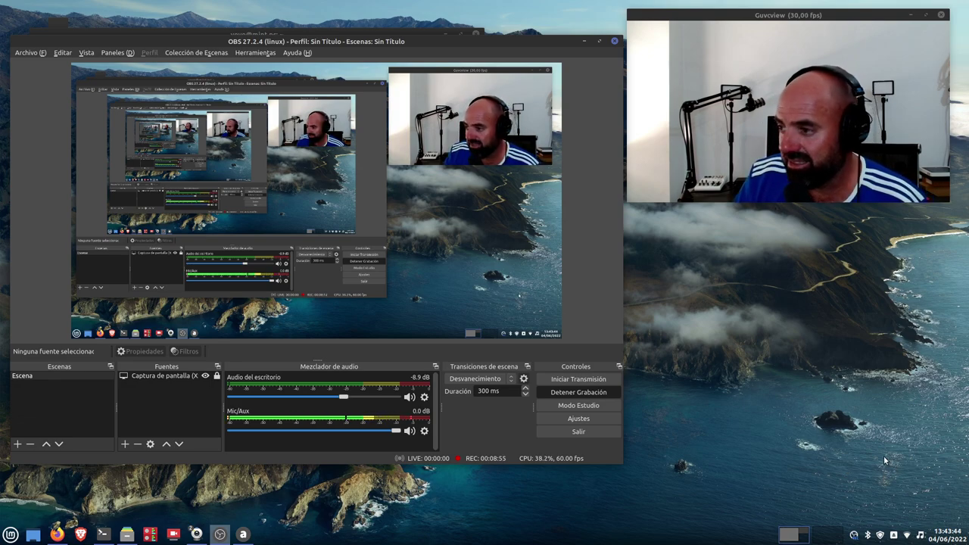
Step: Switch to Audacious, move its window beside the OBS mixer meters, and play Doctor Momentum - Slynk
{"action": "left_click", "coordinate": [919, 536]}
{"action": "left_click", "coordinate": [943, 316]}
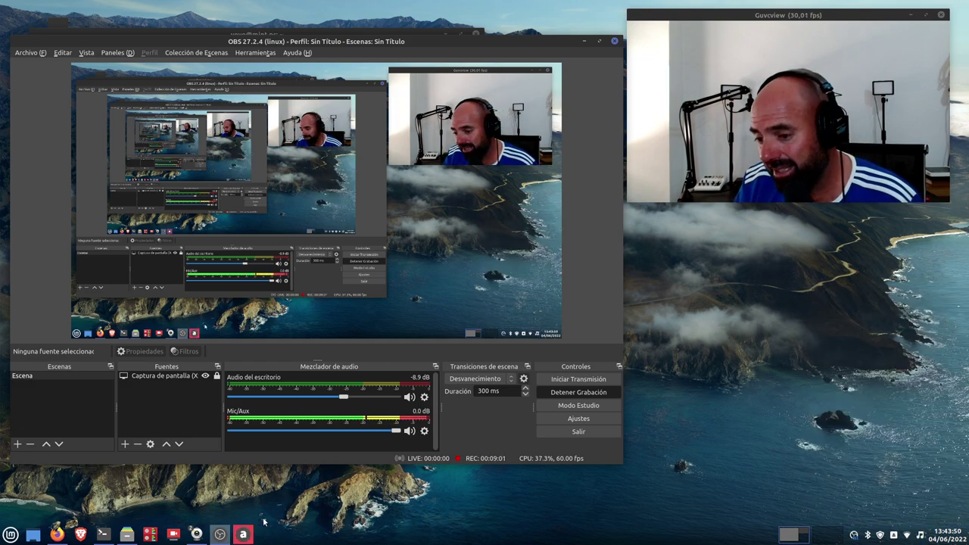
{"action": "left_click", "coordinate": [242, 535]}
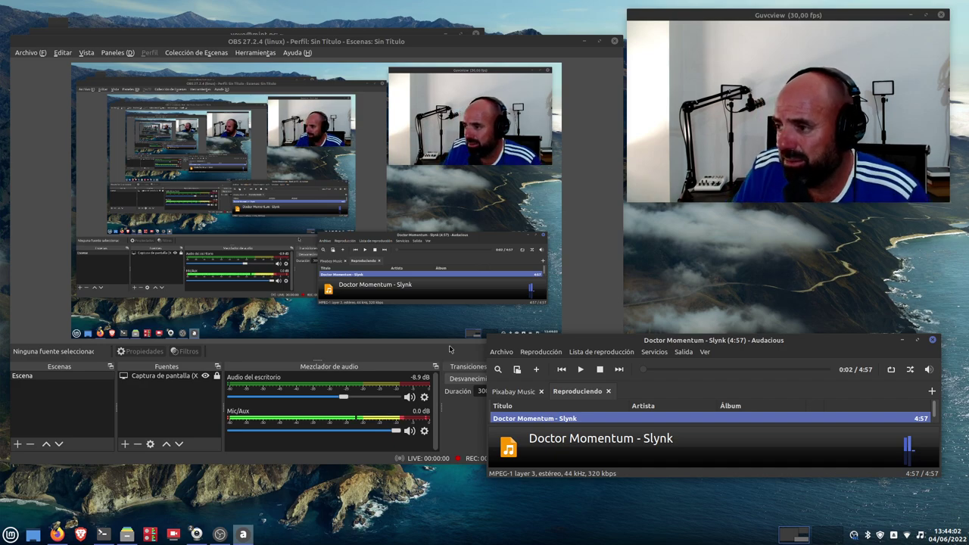
{"action": "left_click_drag", "start_coordinate": [830, 344], "coordinate": [719, 348]}
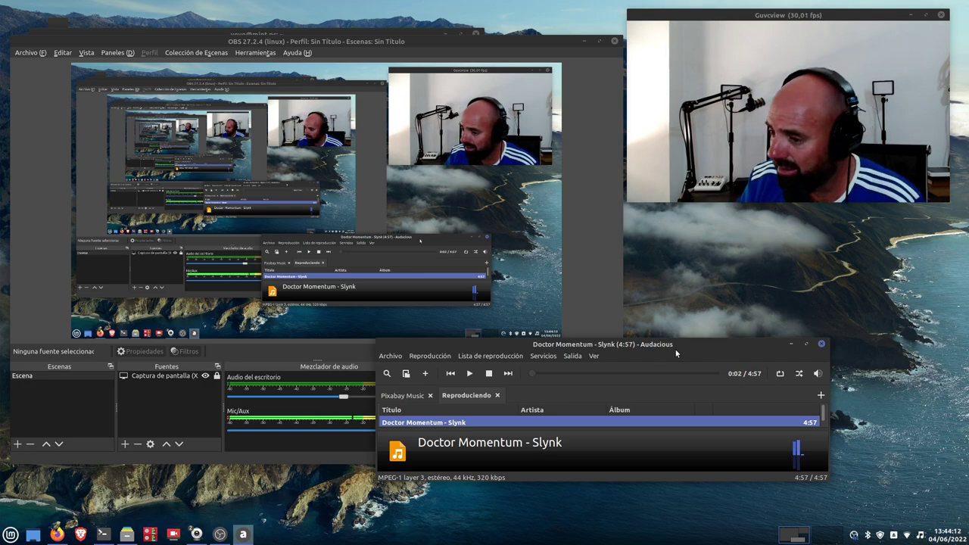
{"action": "left_click", "coordinate": [468, 376]}
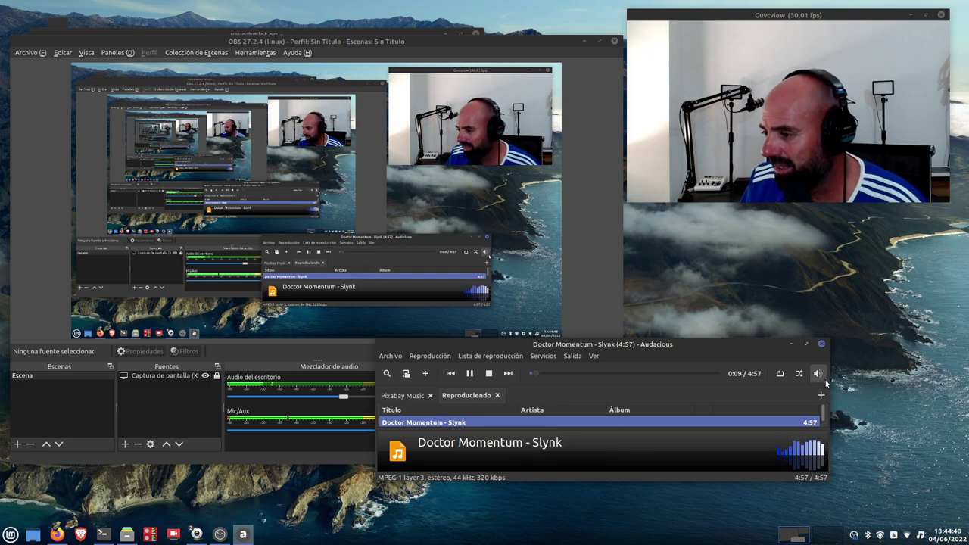
Step: Set Audacious's application volume to 88% in the system sound settings and close the settings window
{"action": "left_click", "coordinate": [10, 535]}
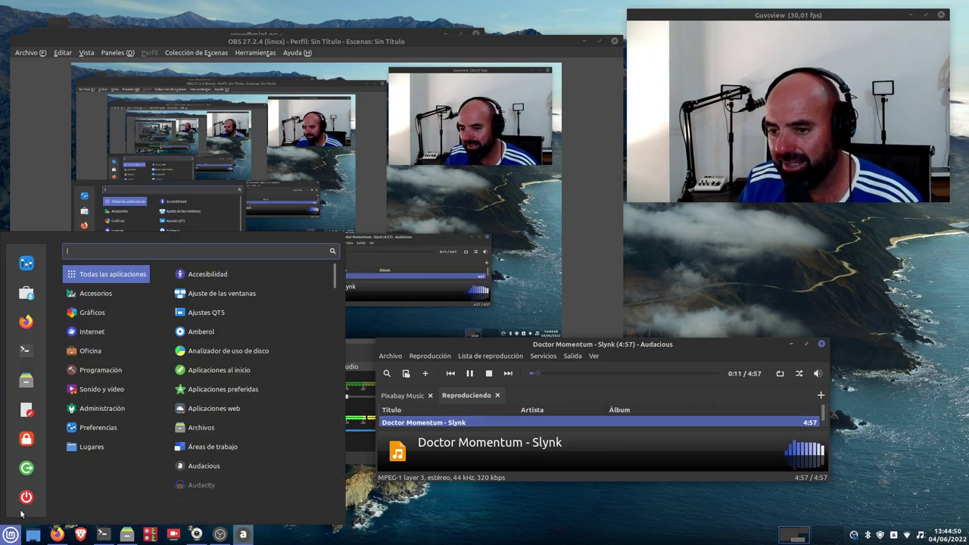
{"action": "left_click", "coordinate": [245, 247]}
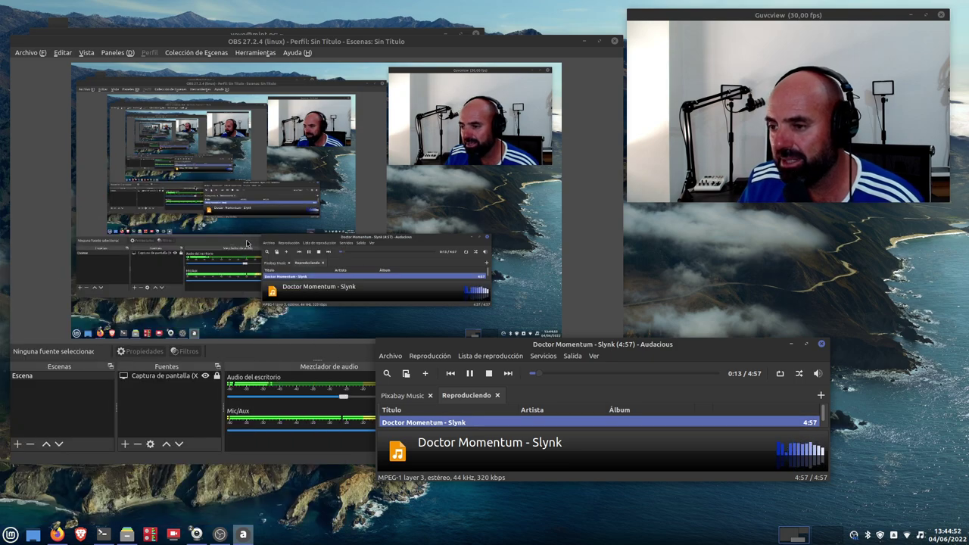
{"action": "left_click_drag", "start_coordinate": [526, 122], "coordinate": [363, 89]}
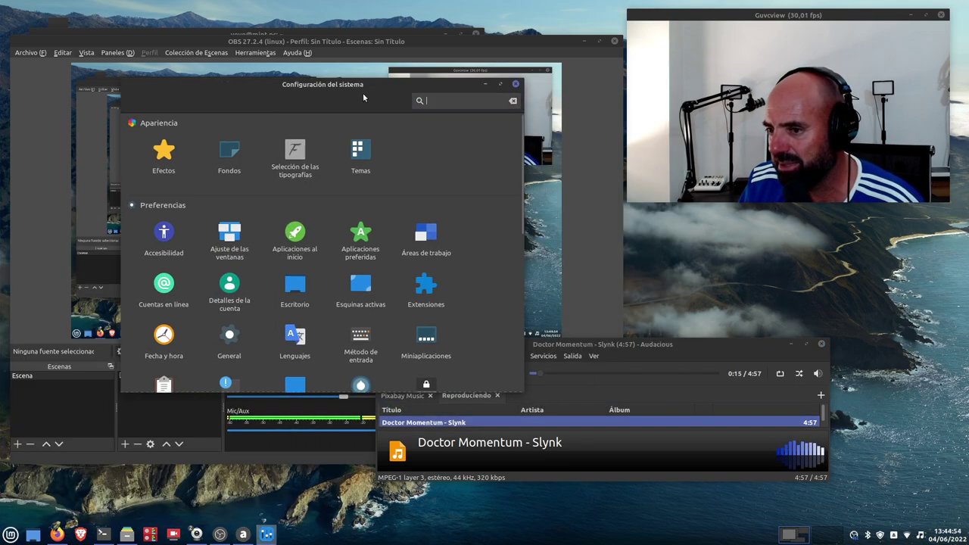
{"action": "scroll", "coordinate": [355, 317], "scroll_direction": "down", "scroll_amount": 5}
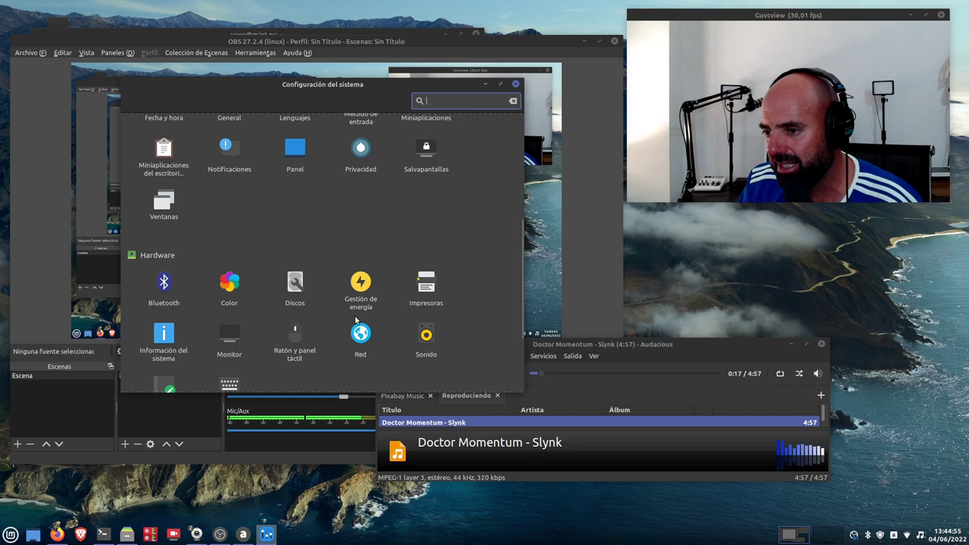
{"action": "left_click", "coordinate": [422, 337]}
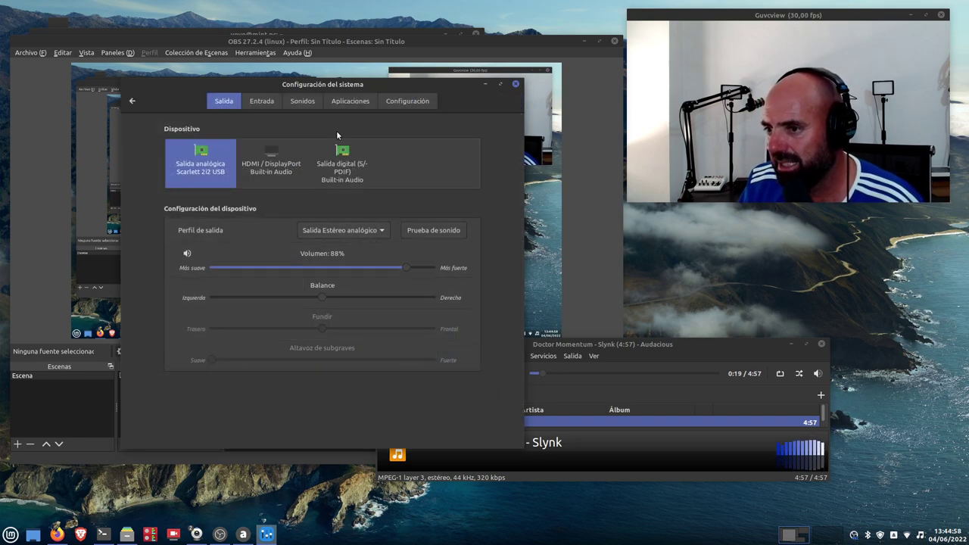
{"action": "left_click", "coordinate": [341, 104]}
{"action": "left_click_drag", "start_coordinate": [265, 161], "coordinate": [267, 162]}
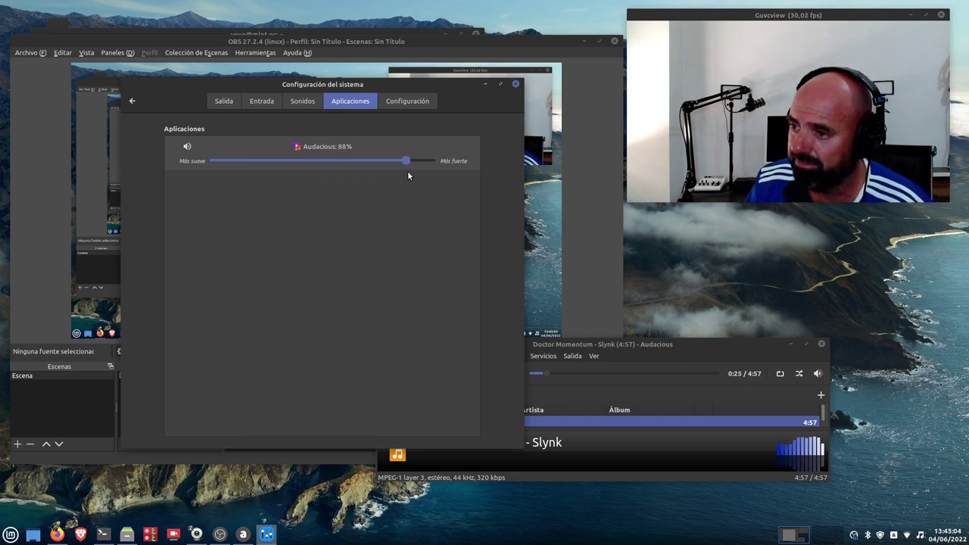
{"action": "left_click", "coordinate": [515, 84]}
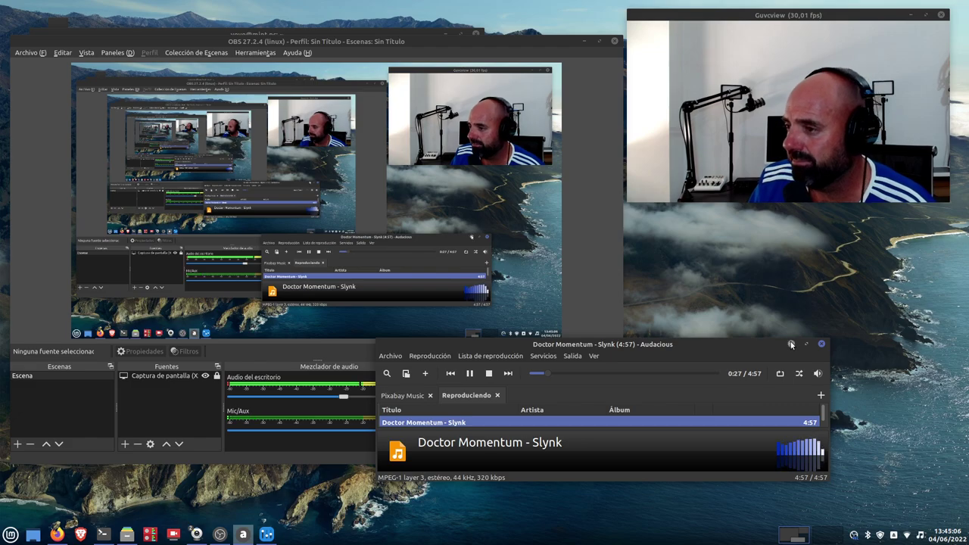
Step: Put away the Audacious player and the window behind OBS, moving the OBS window slightly down to reach it
{"action": "left_click", "coordinate": [789, 345]}
{"action": "left_click_drag", "start_coordinate": [451, 44], "coordinate": [451, 65]}
{"action": "left_click", "coordinate": [445, 49]}
{"action": "left_click", "coordinate": [446, 34]}
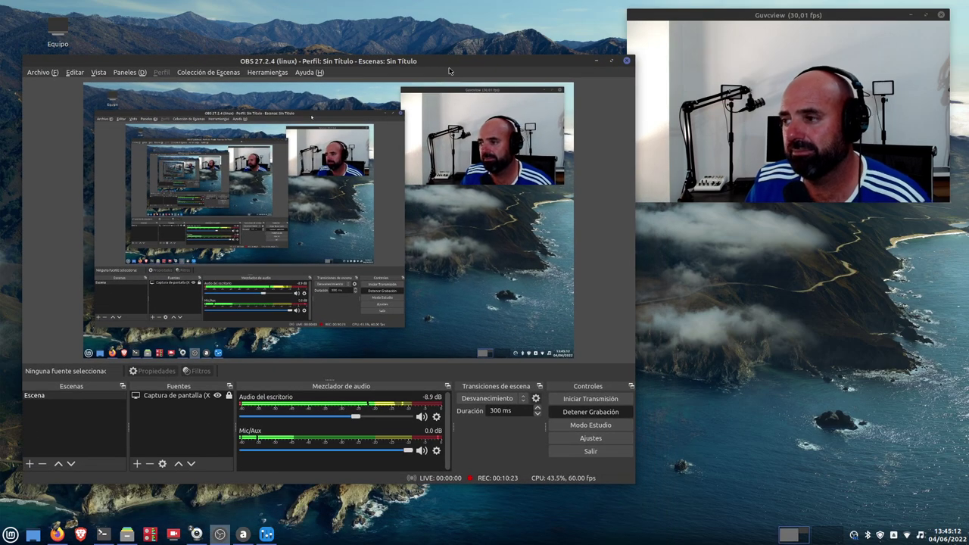